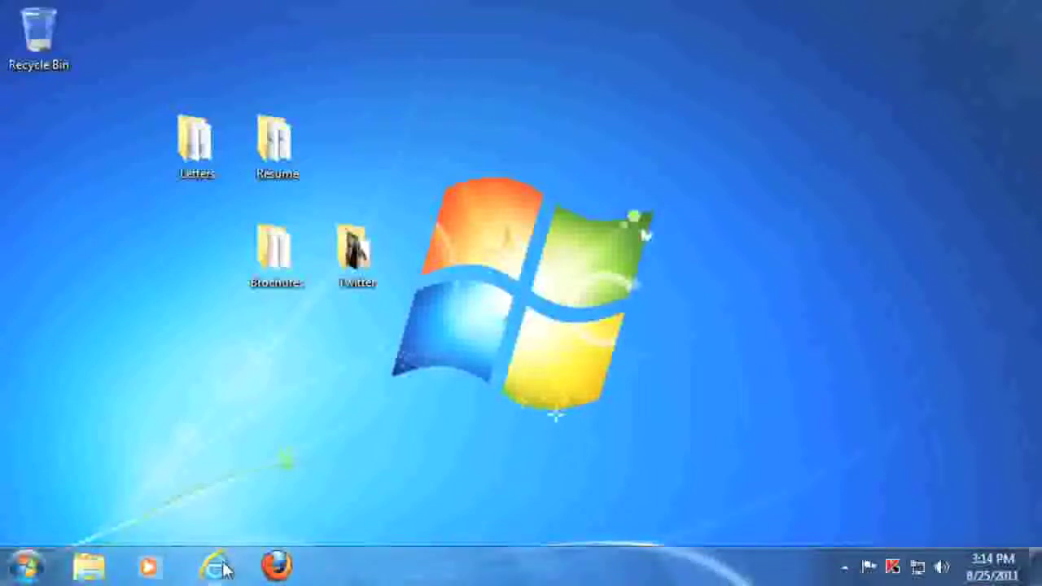
Step: Show the speaker volume control and dismiss it again
{"action": "left_click", "coordinate": [943, 568]}
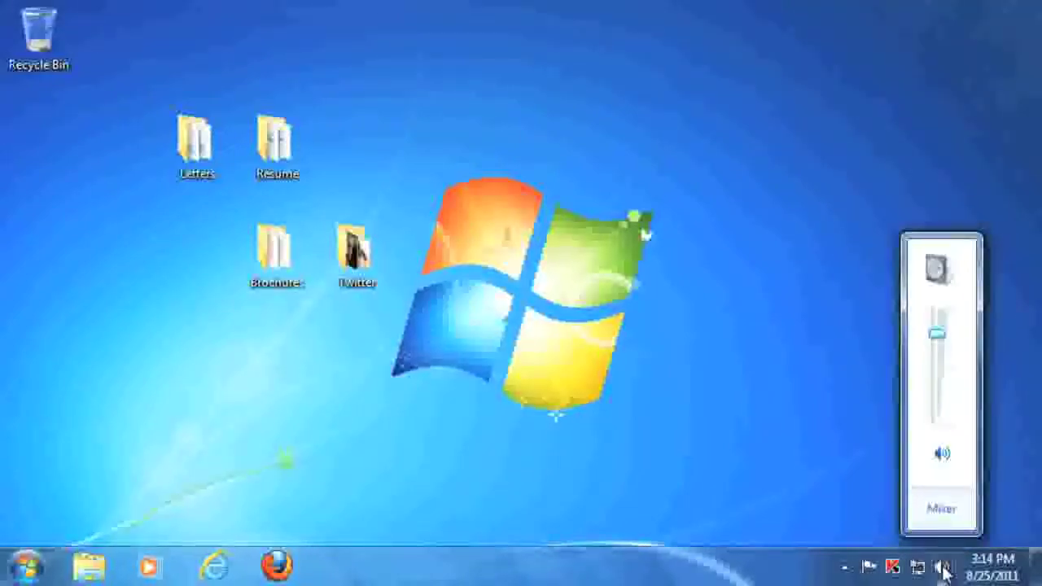
{"action": "left_click", "coordinate": [942, 570]}
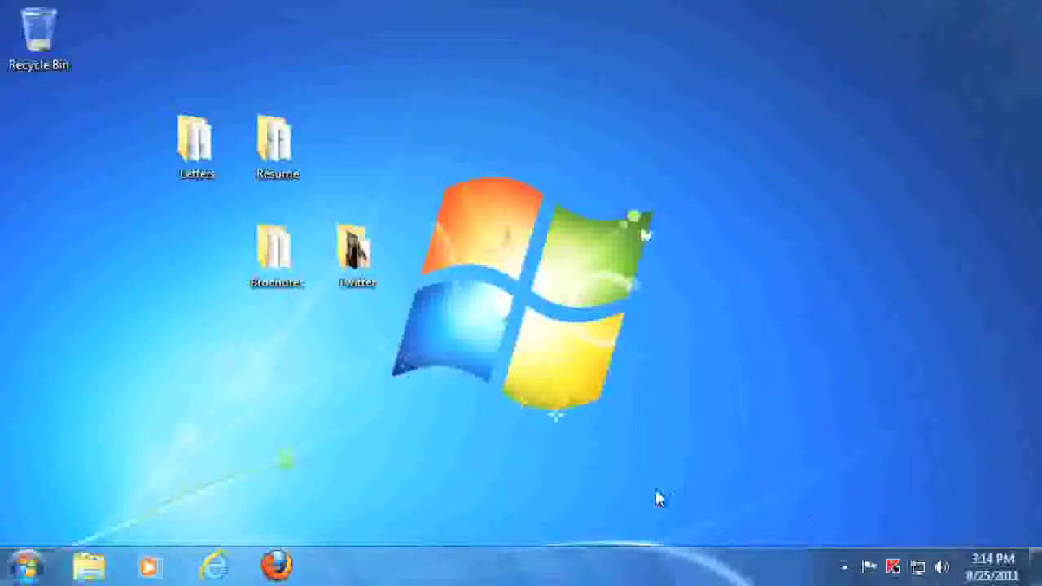
Step: Launch Microsoft Word 2010 with a blank document
{"action": "left_click", "coordinate": [31, 572]}
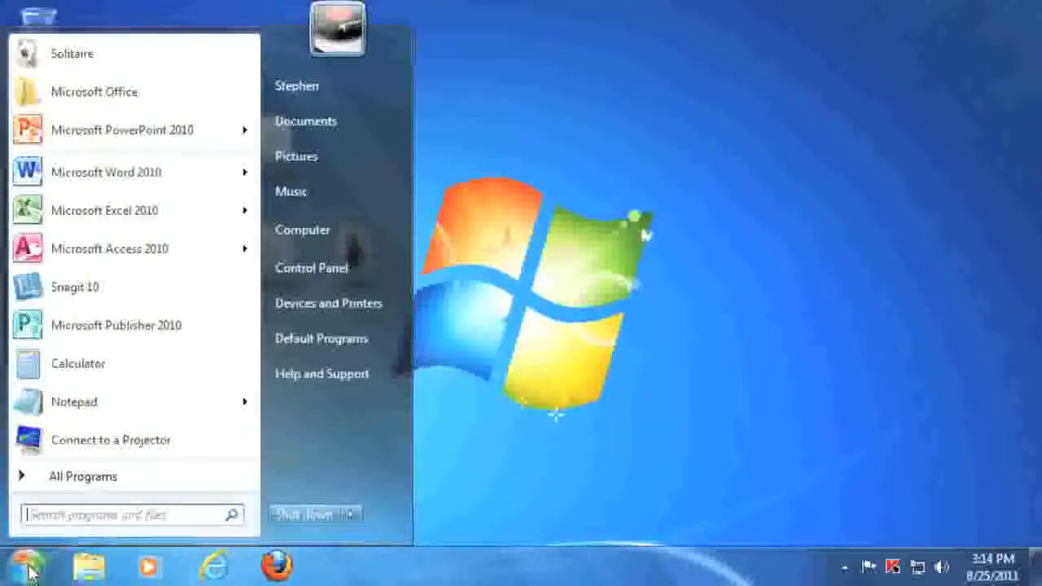
{"action": "left_click", "coordinate": [103, 184]}
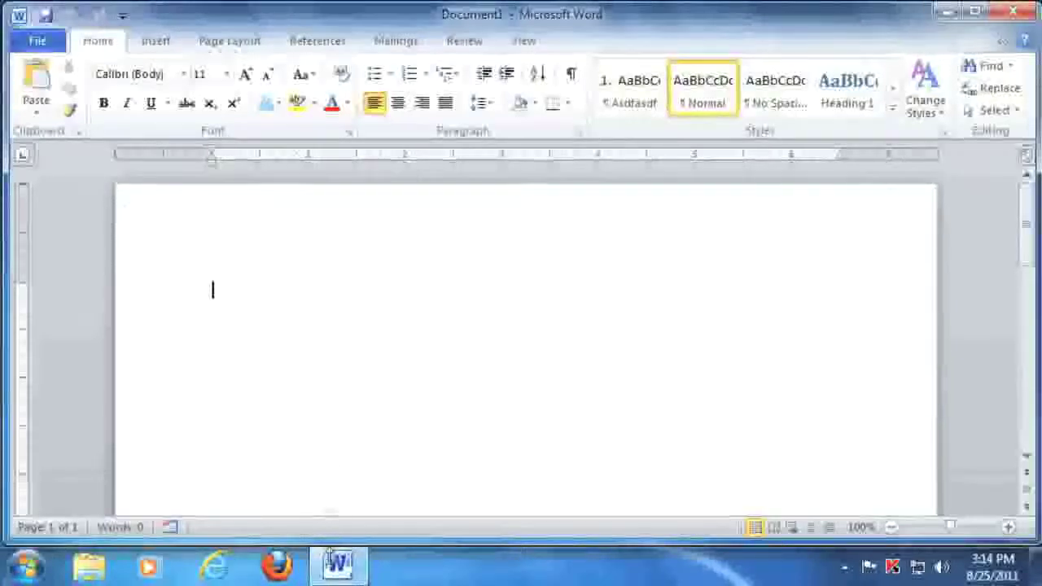
Step: Switch from the Word document to the running Calculator, Solitaire and PowerPoint windows in turn
{"action": "mouse_move", "coordinate": [338, 572]}
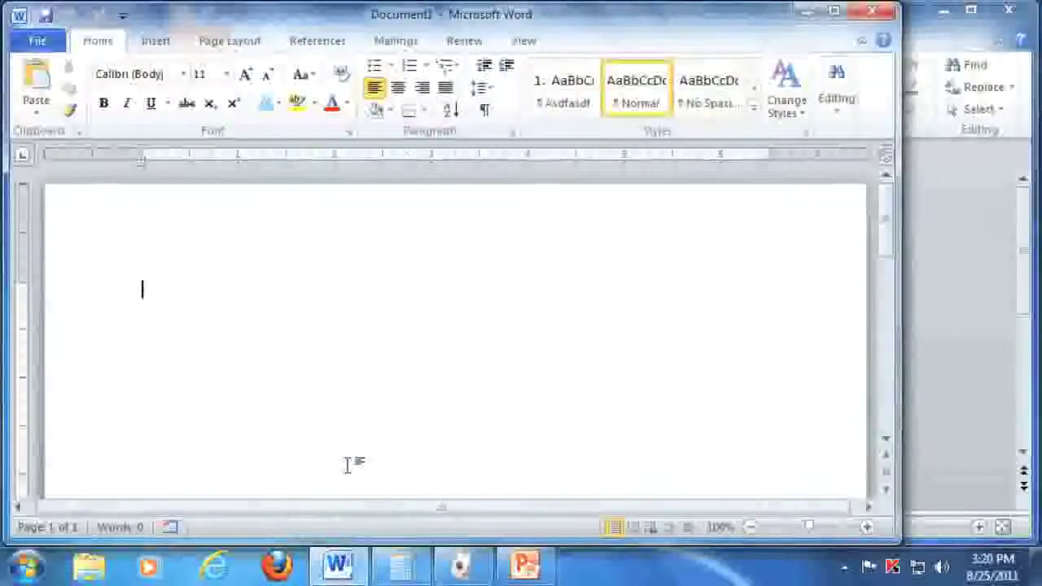
{"action": "left_click", "coordinate": [401, 570]}
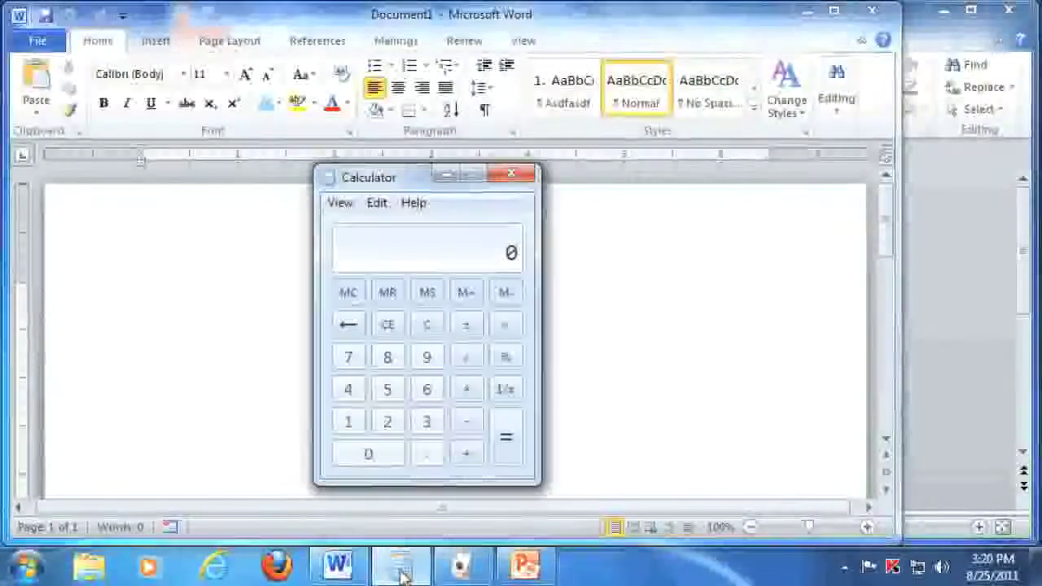
{"action": "left_click", "coordinate": [459, 568]}
{"action": "left_click", "coordinate": [507, 569]}
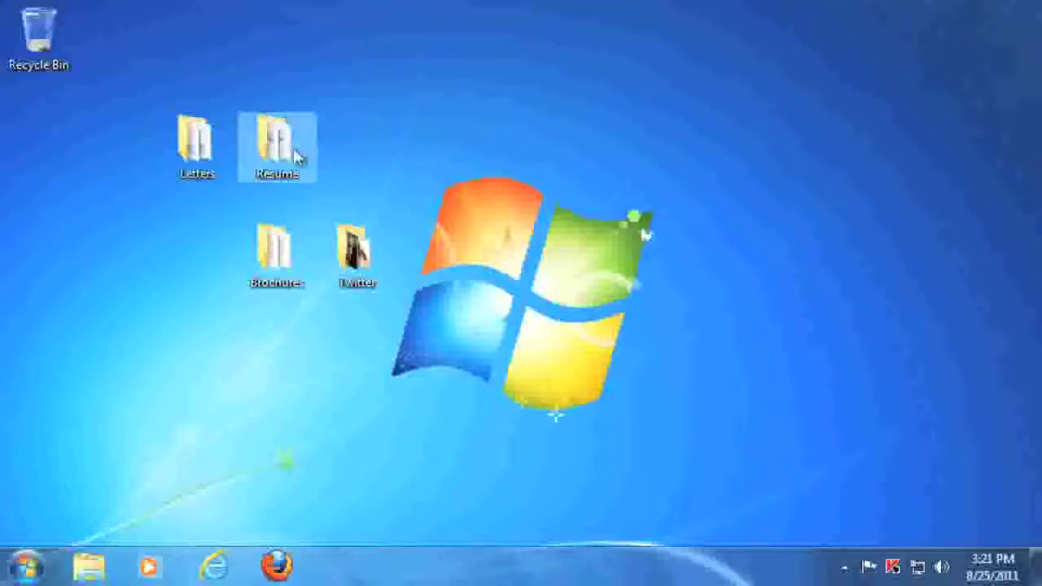
Step: Open the Resume folder on the desktop to display its files
{"action": "mouse_move", "coordinate": [271, 166]}
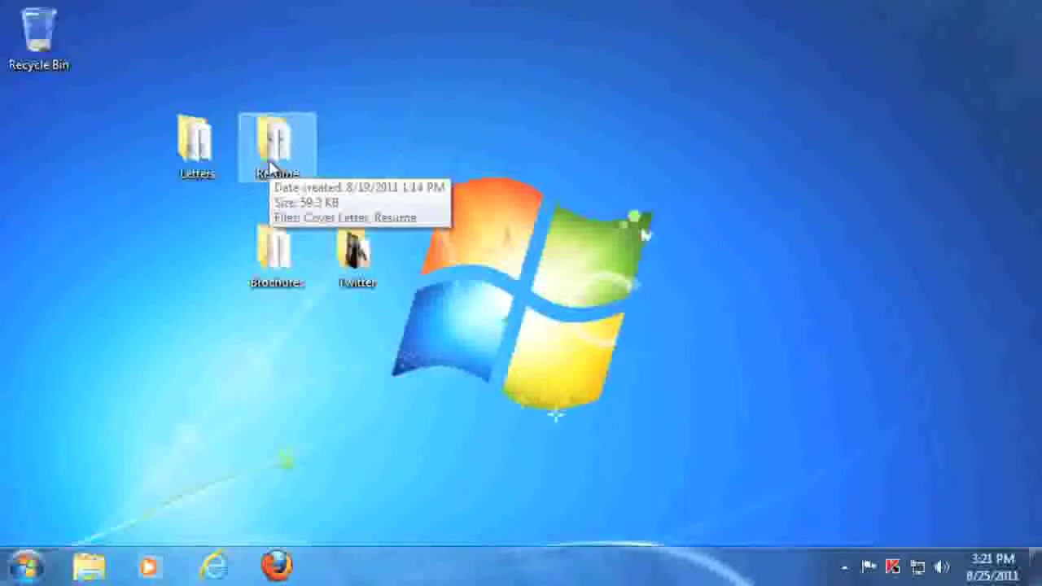
{"action": "double_click", "coordinate": [271, 166]}
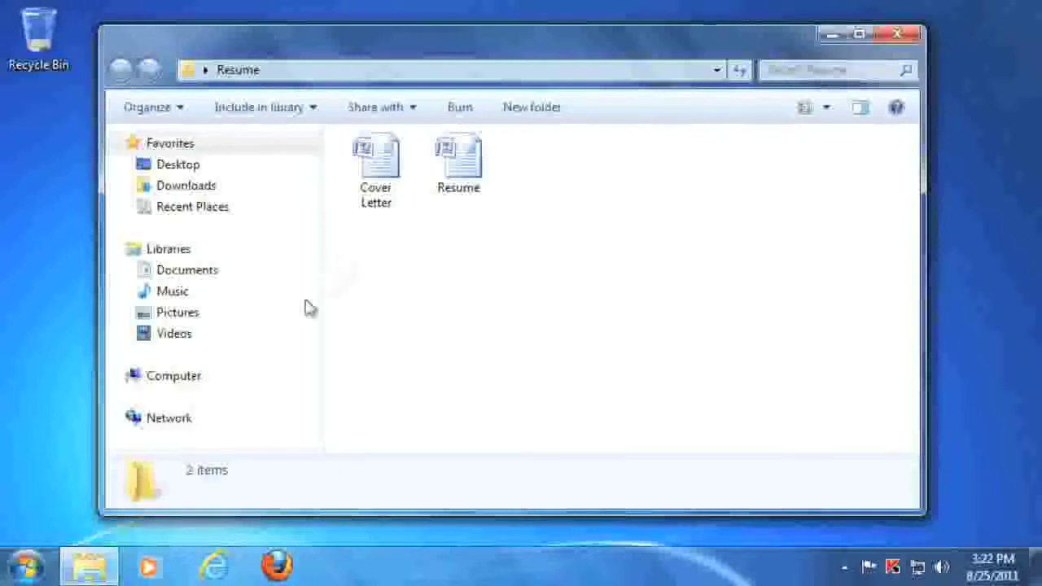
{"action": "mouse_move", "coordinate": [91, 575]}
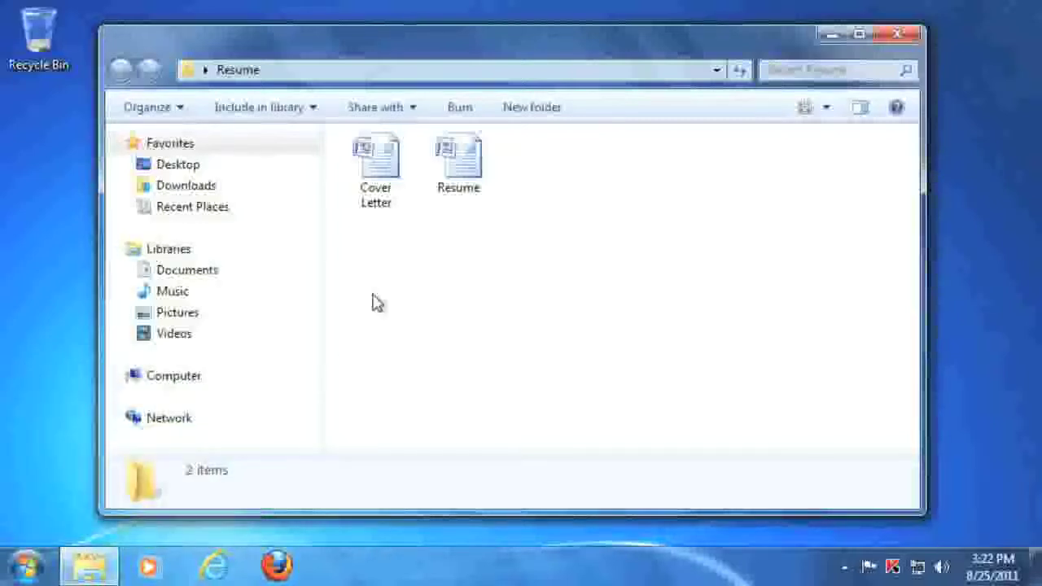
Step: View the Cat on piano picture from the Cats folder of the Pictures library and close the photo viewer
{"action": "left_click", "coordinate": [186, 322]}
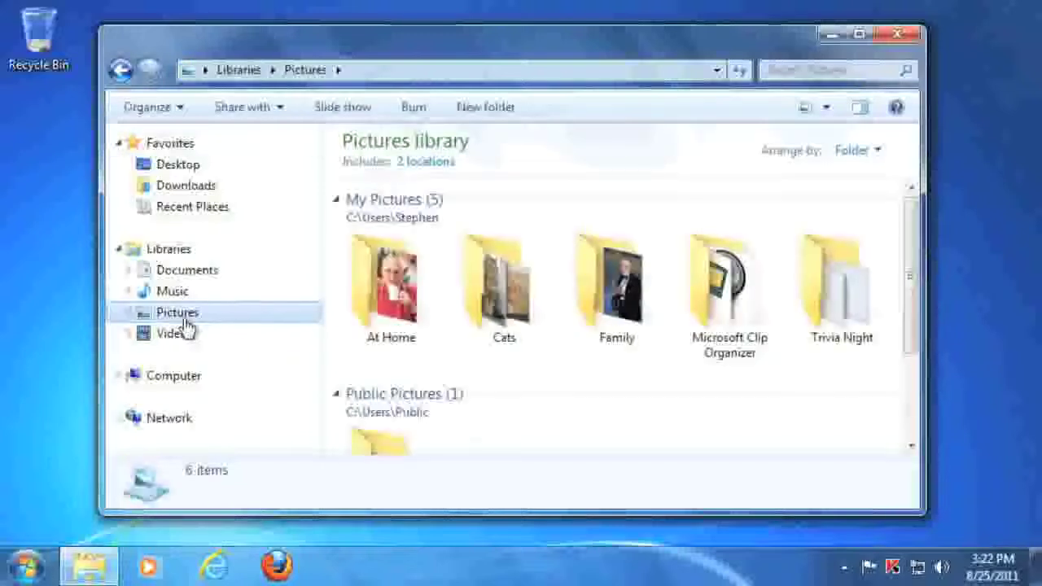
{"action": "double_click", "coordinate": [520, 301]}
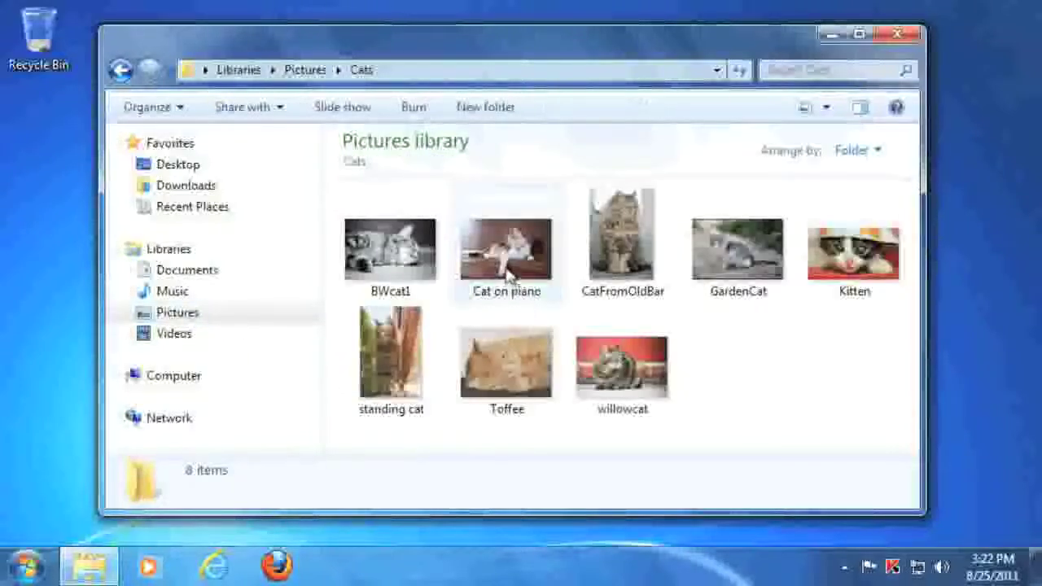
{"action": "left_click", "coordinate": [504, 268]}
{"action": "double_click", "coordinate": [506, 270]}
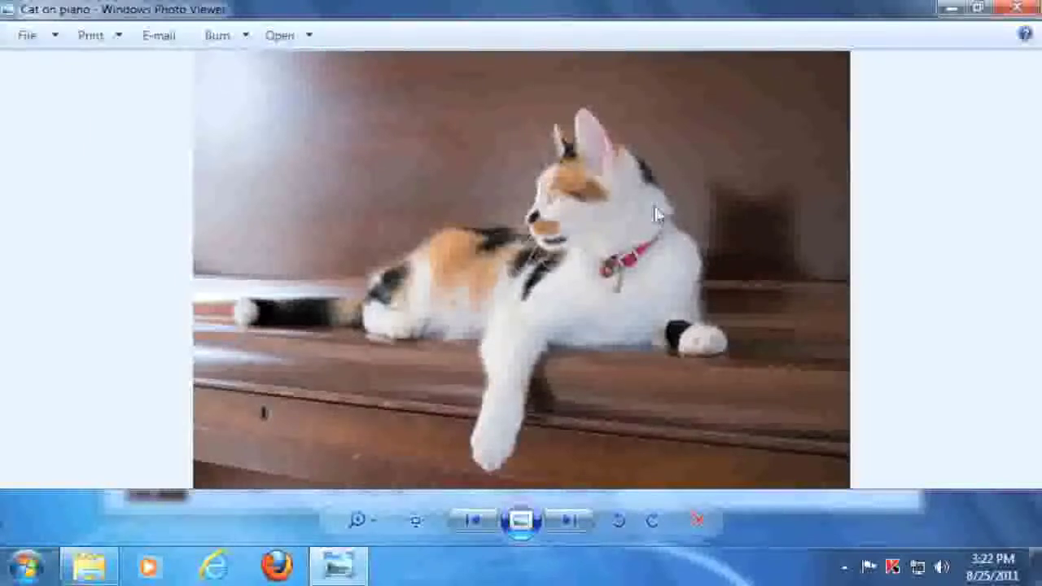
{"action": "left_click", "coordinate": [1016, 10]}
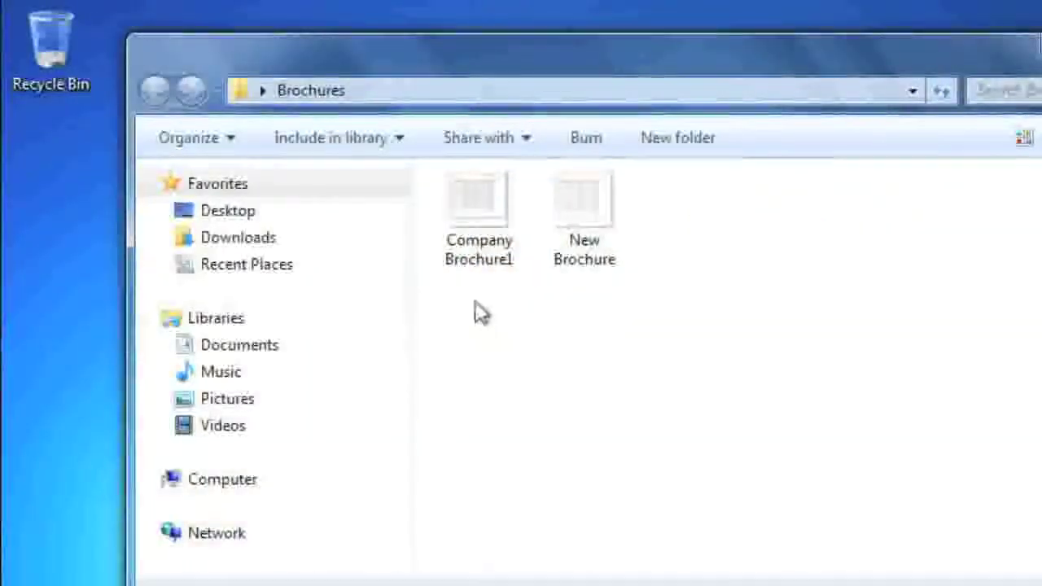
Step: Delete the Company Brochure1 file from the Brochures folder, moving it to the Recycle Bin
{"action": "left_click", "coordinate": [481, 228]}
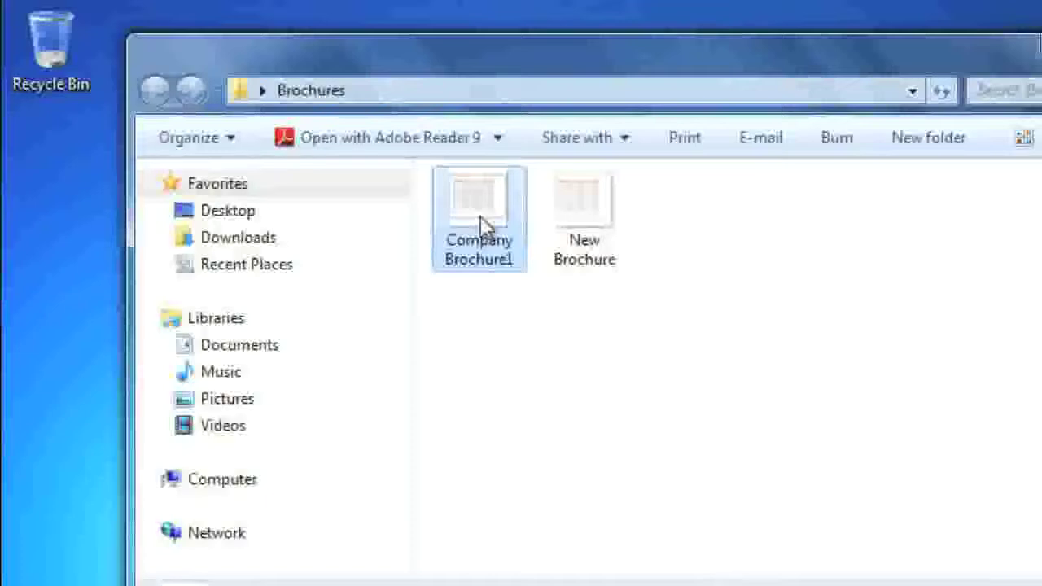
{"action": "key", "text": "Delete"}
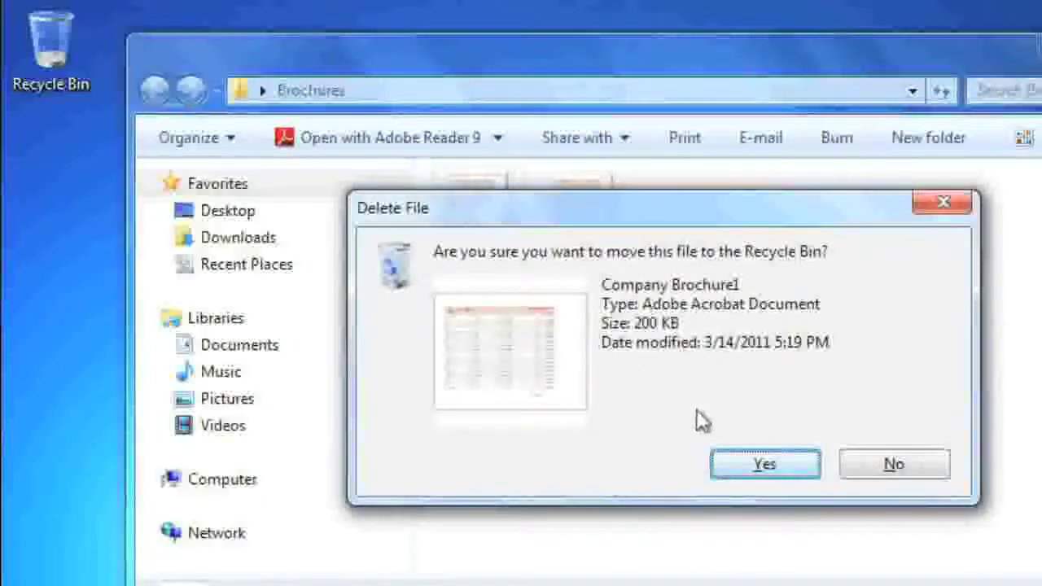
{"action": "left_click", "coordinate": [728, 467]}
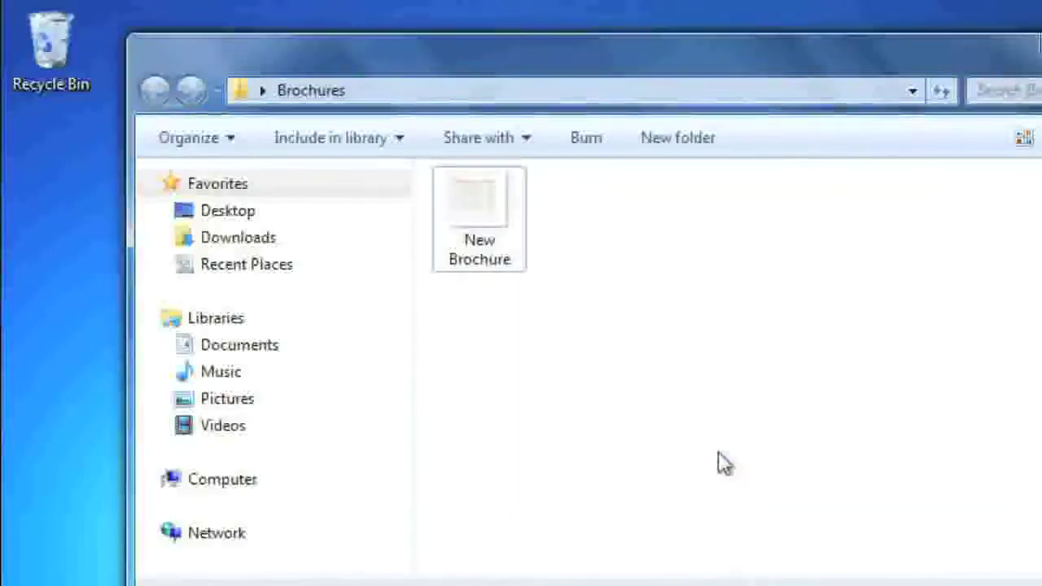
Step: Open the Recycle Bin and empty it, permanently deleting the Company Brochure1 file
{"action": "left_click", "coordinate": [59, 61]}
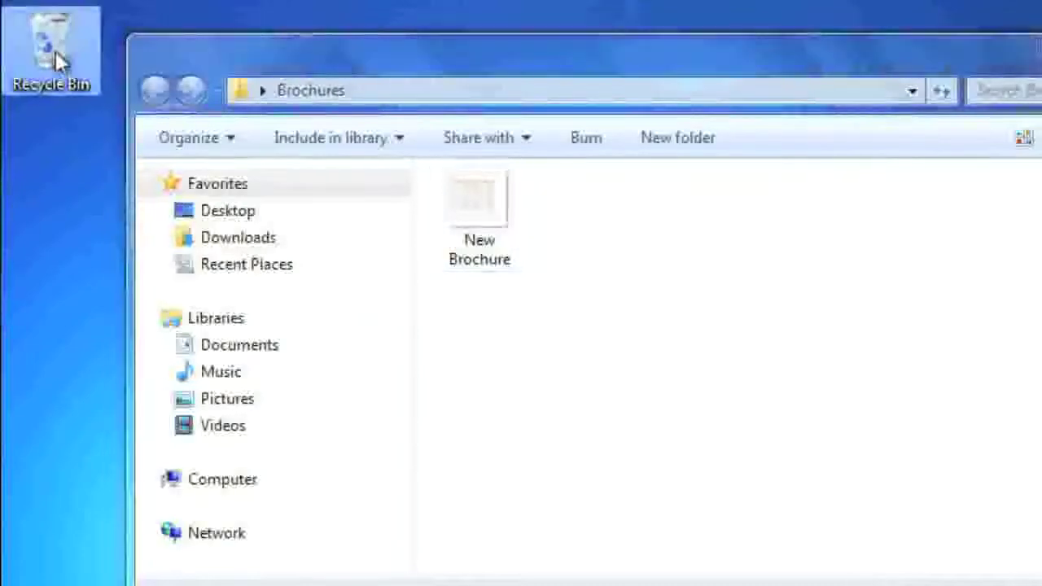
{"action": "double_click", "coordinate": [58, 61]}
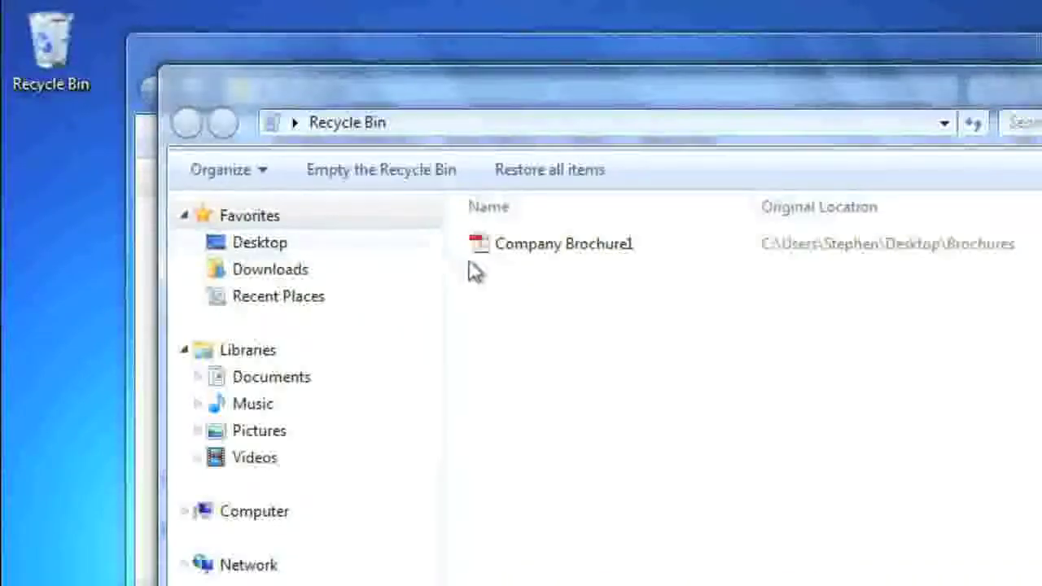
{"action": "left_click", "coordinate": [401, 176]}
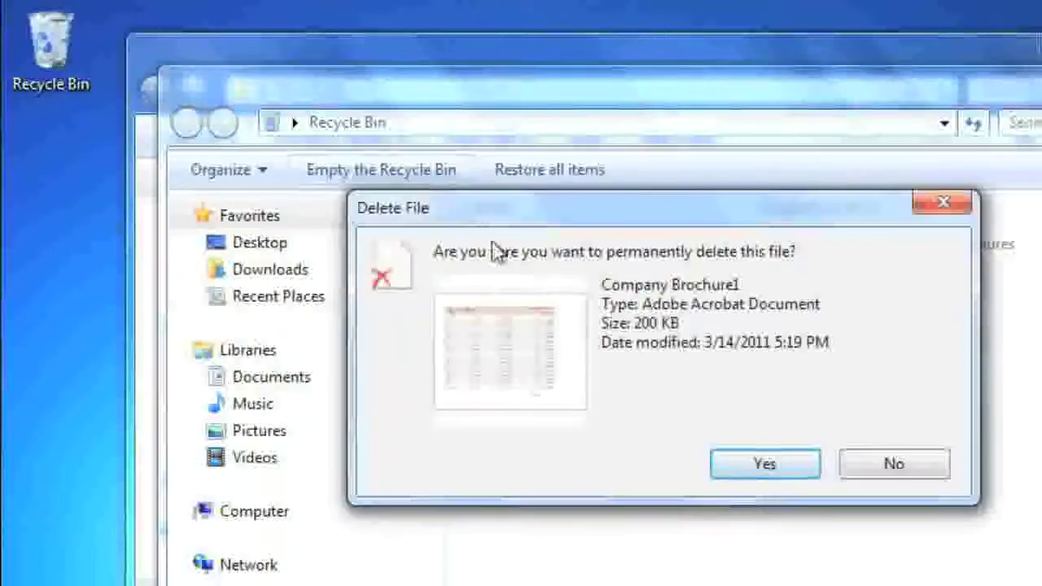
{"action": "left_click", "coordinate": [725, 476]}
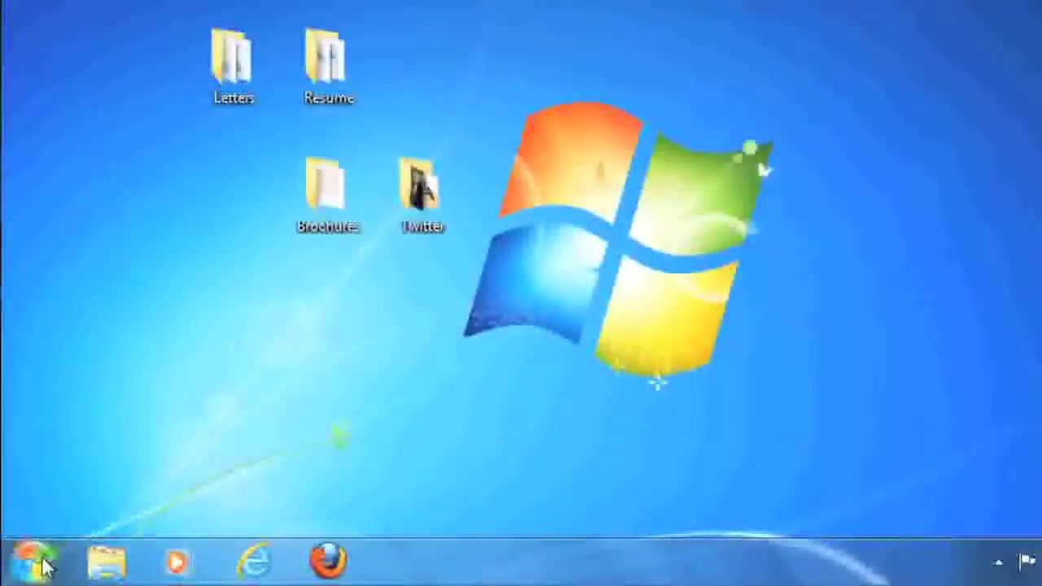
Step: Display the alternatives to shutting down, such as Restart, Sleep and Hibernate, and leave without choosing one
{"action": "left_click", "coordinate": [34, 563]}
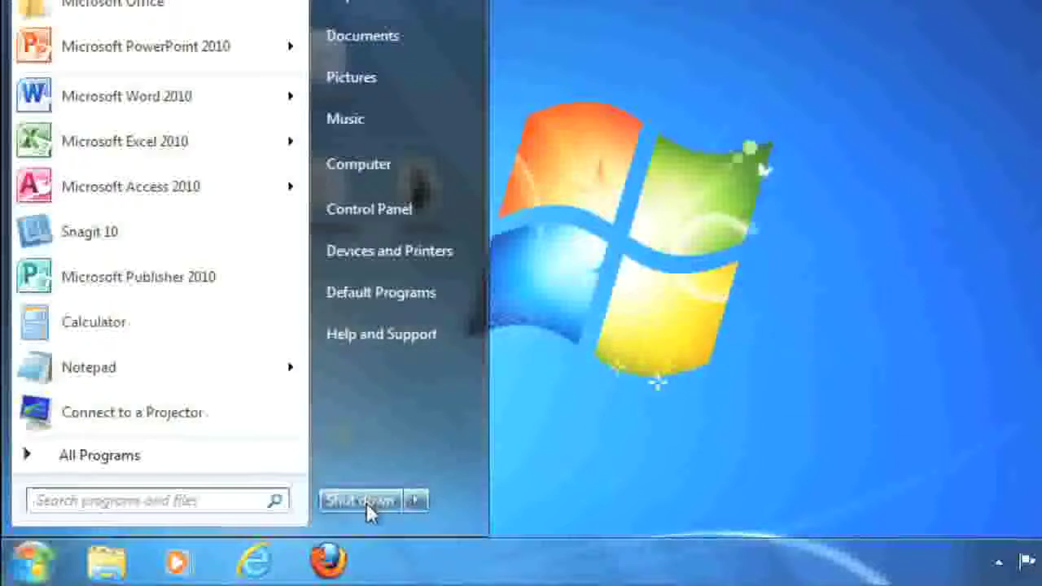
{"action": "left_click", "coordinate": [414, 501]}
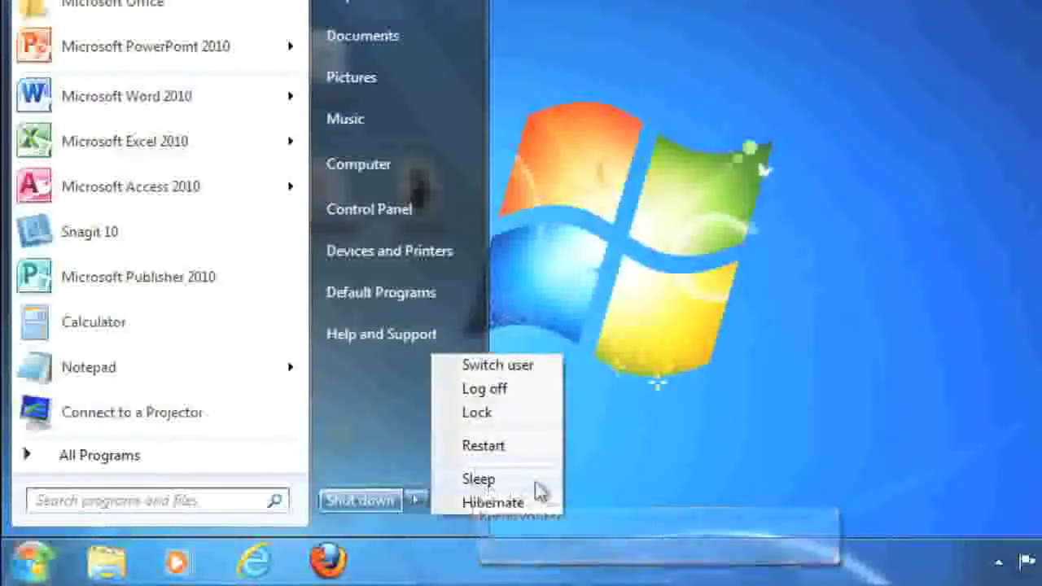
{"action": "left_click", "coordinate": [602, 458]}
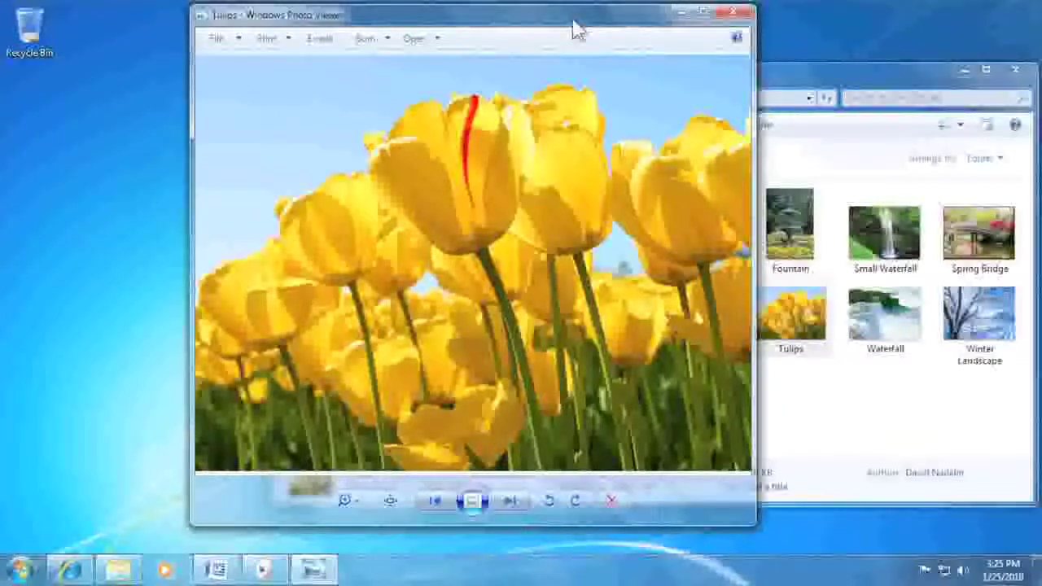
Step: Snap the Tulips photo window to the left half of the desktop and the Nature Pictures window to the right half
{"action": "left_click_drag", "start_coordinate": [574, 31], "coordinate": [5, 39]}
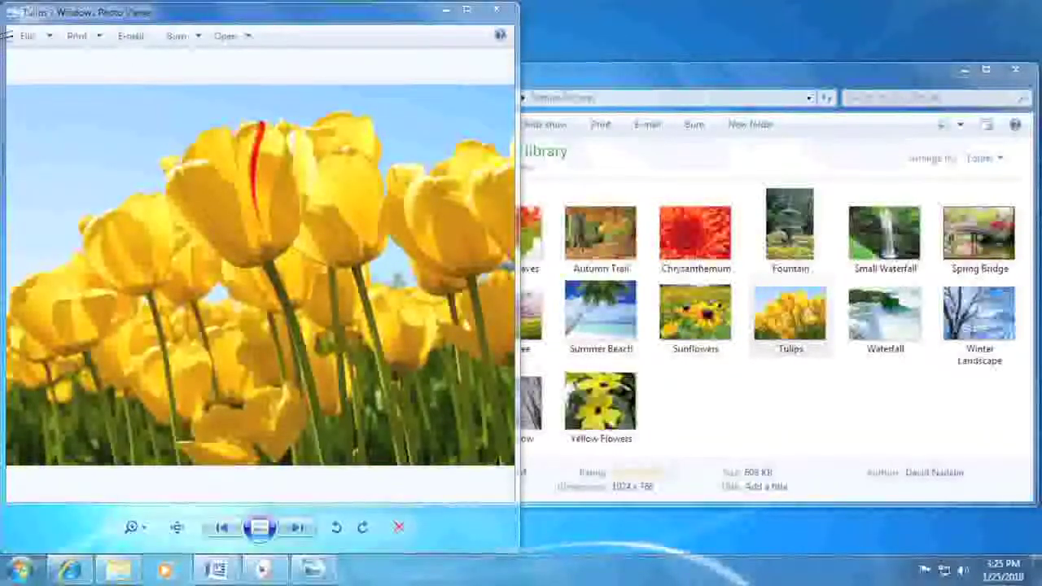
{"action": "left_click_drag", "start_coordinate": [574, 81], "coordinate": [1039, 89]}
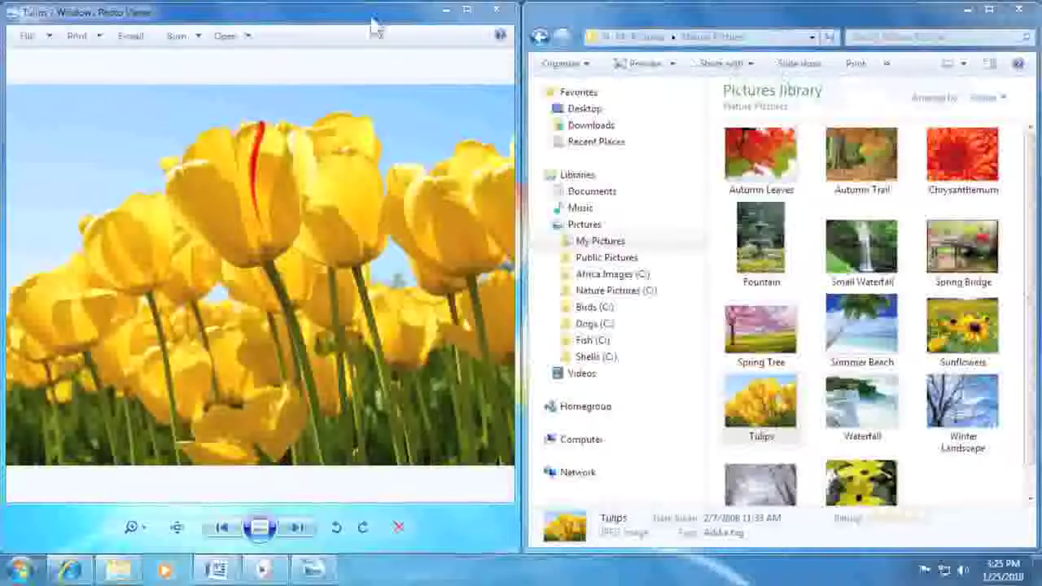
Step: Release the Tulips photo window from its snapped half and maximize it
{"action": "left_click_drag", "start_coordinate": [362, 27], "coordinate": [391, 79]}
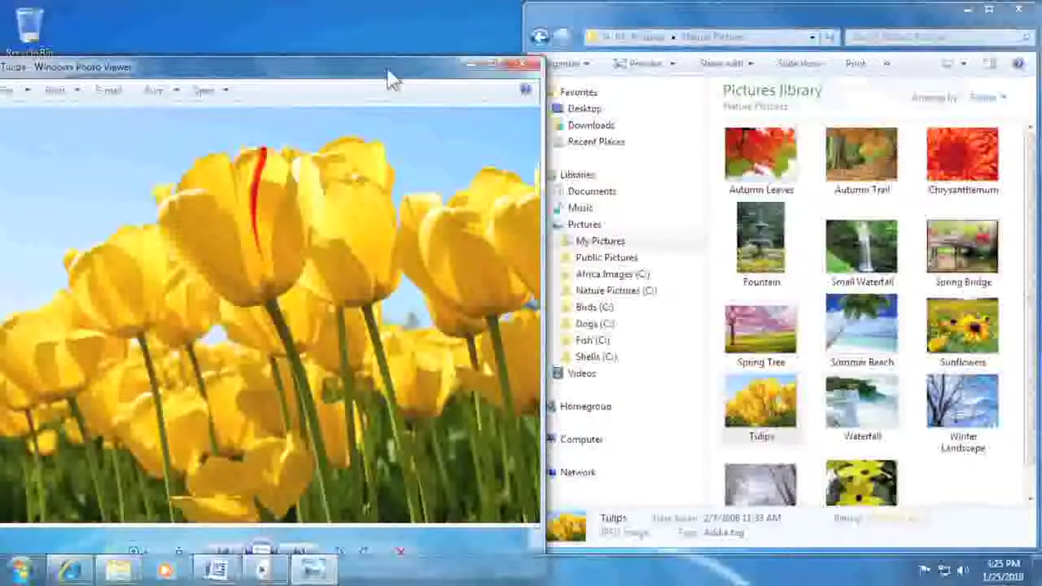
{"action": "left_click_drag", "start_coordinate": [391, 79], "coordinate": [489, 4]}
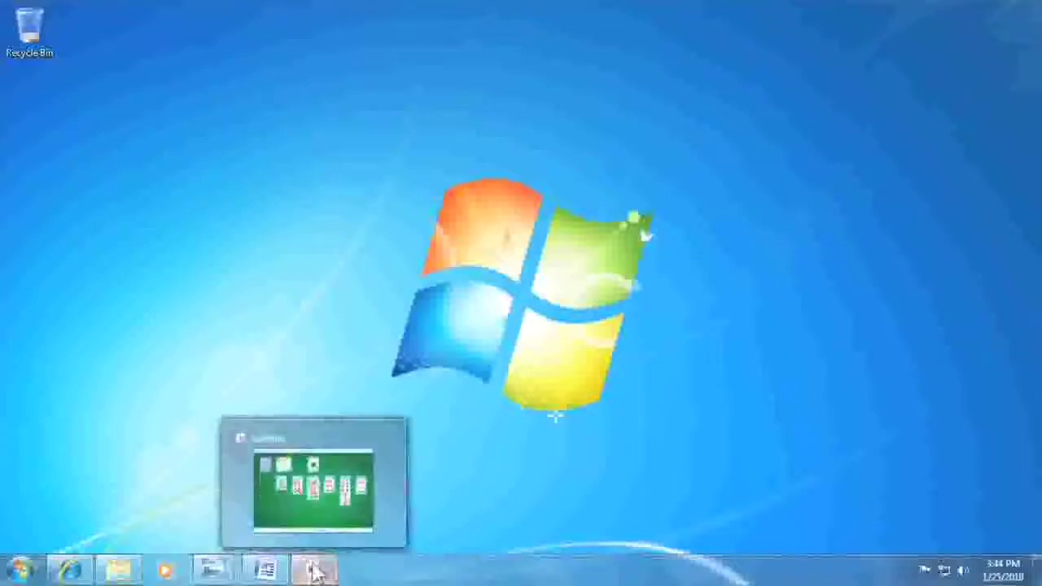
Step: Preview the open Word document and the three dog photos as thumbnails, and close the third dog photo's window
{"action": "mouse_move", "coordinate": [268, 572]}
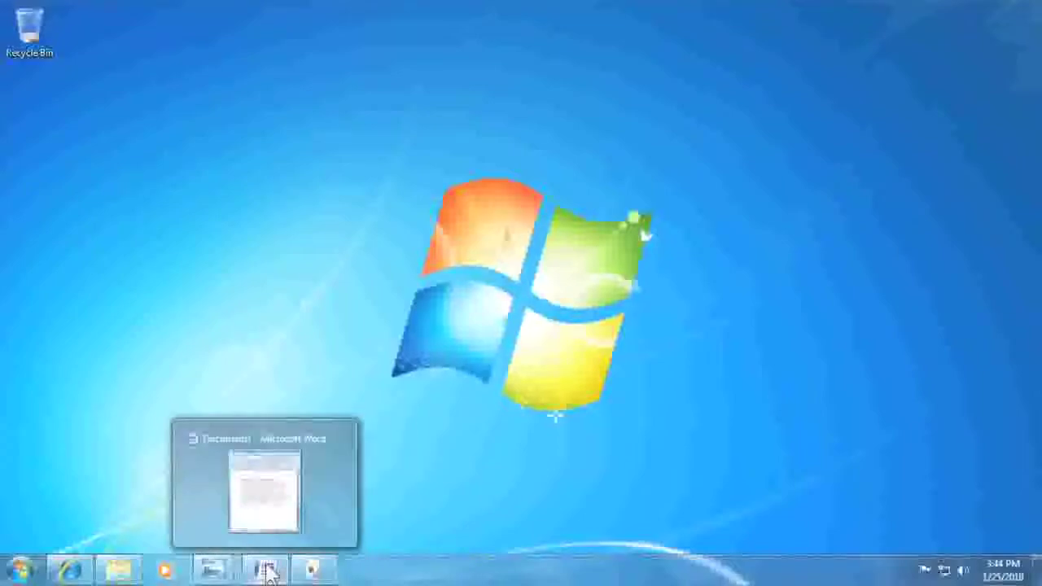
{"action": "mouse_move", "coordinate": [222, 572]}
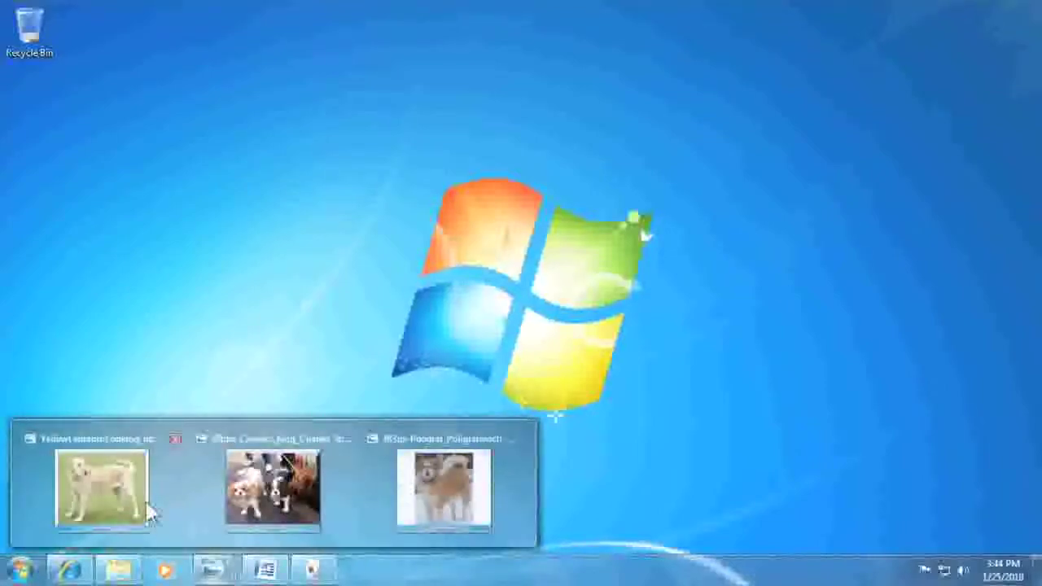
{"action": "mouse_move", "coordinate": [111, 480]}
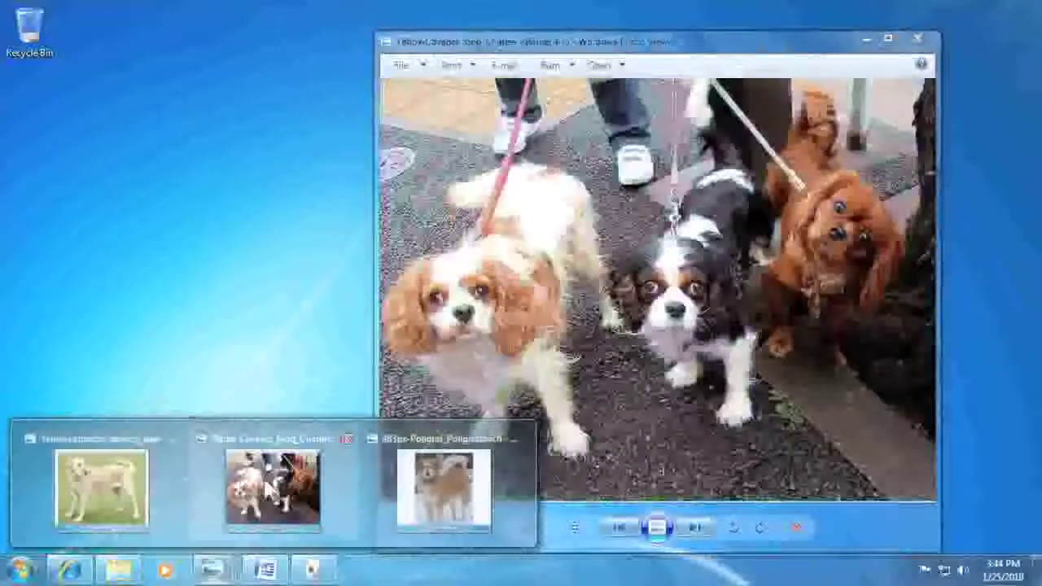
{"action": "mouse_move", "coordinate": [475, 492]}
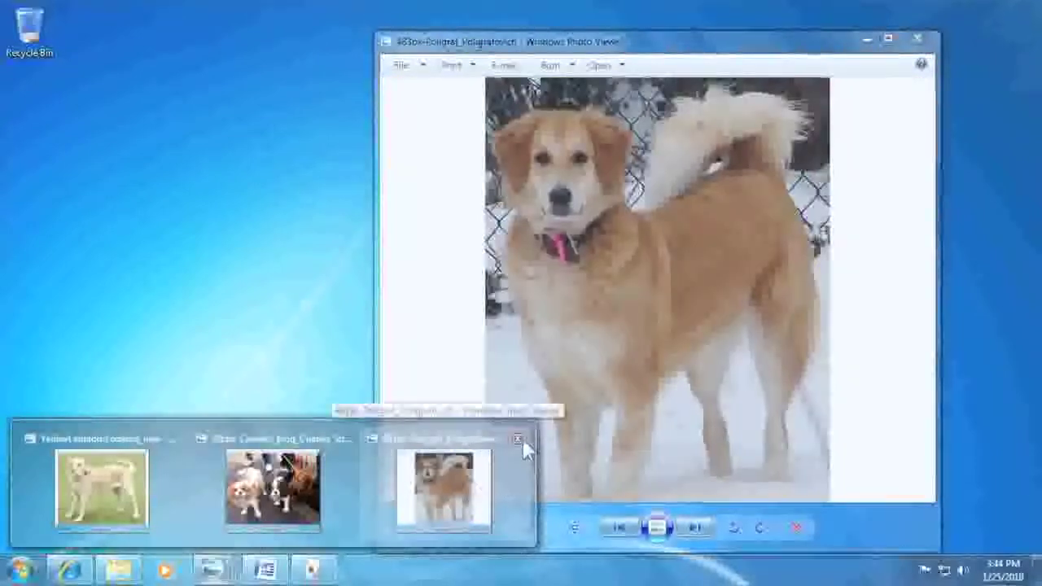
{"action": "left_click", "coordinate": [517, 438]}
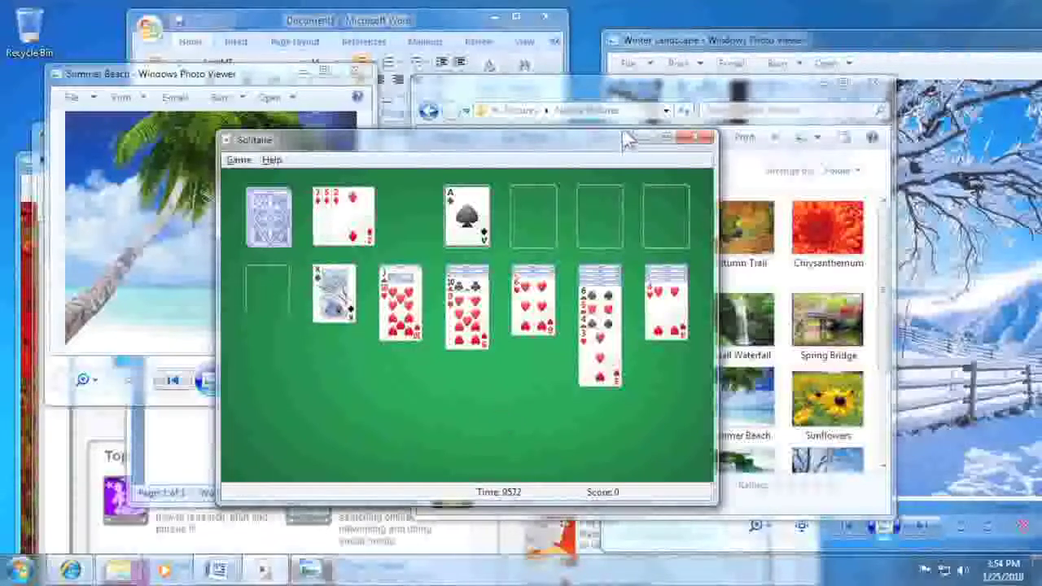
Step: Shake the Nature Pictures window to minimize all other open windows
{"action": "left_click_drag", "start_coordinate": [623, 106], "coordinate": [525, 104]}
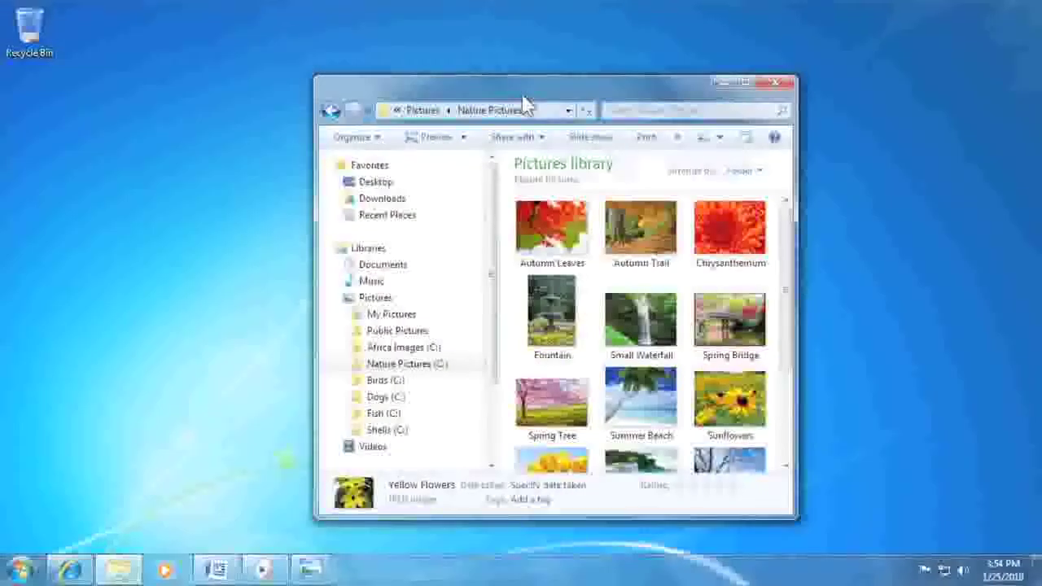
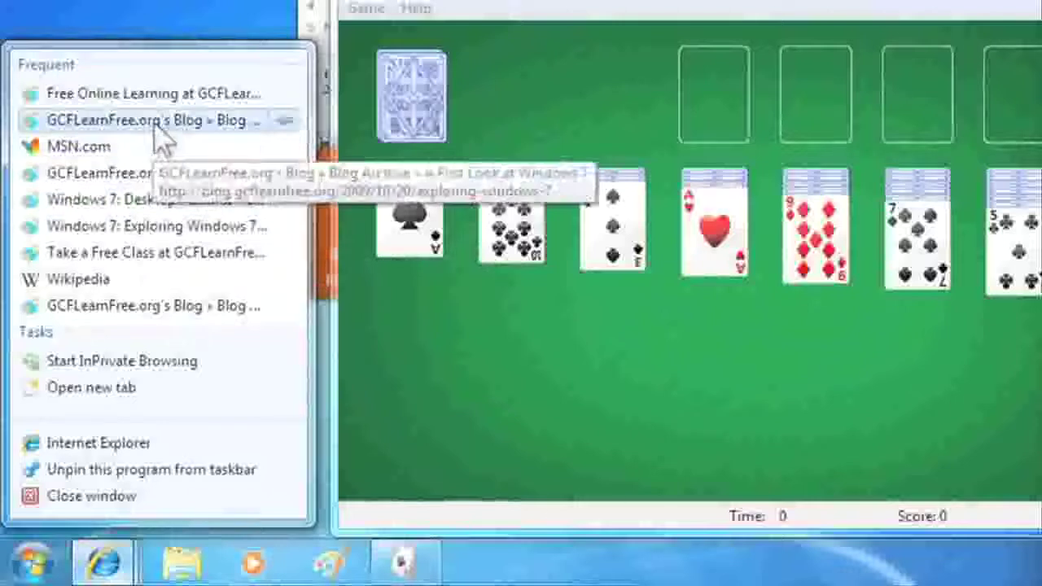
Step: Open the recently visited GCFLearnFree.org blog page about a first look at Windows 7 from Internet Explorer's frequent pages
{"action": "left_click", "coordinate": [153, 123]}
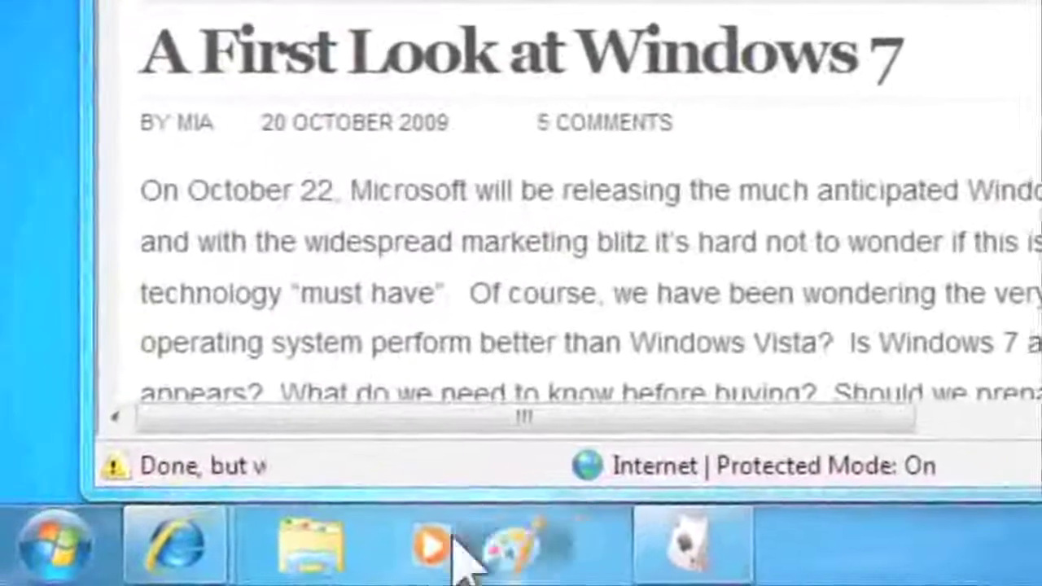
Step: Reorder the taskbar programs with Paint first and Internet Explorer last, and unpin Paint from the taskbar
{"action": "left_click_drag", "start_coordinate": [460, 561], "coordinate": [291, 558]}
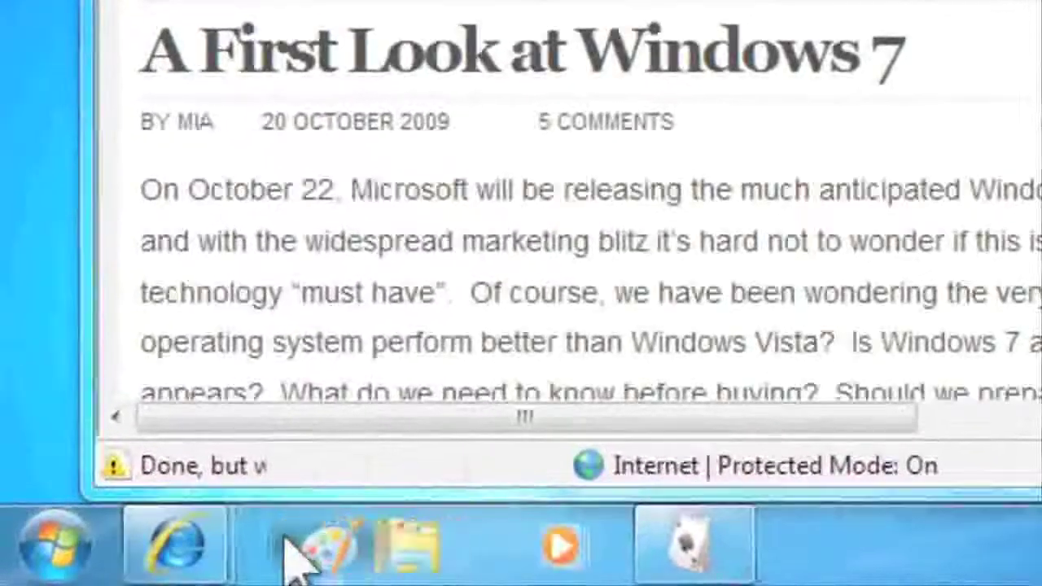
{"action": "left_click_drag", "start_coordinate": [181, 558], "coordinate": [825, 554]}
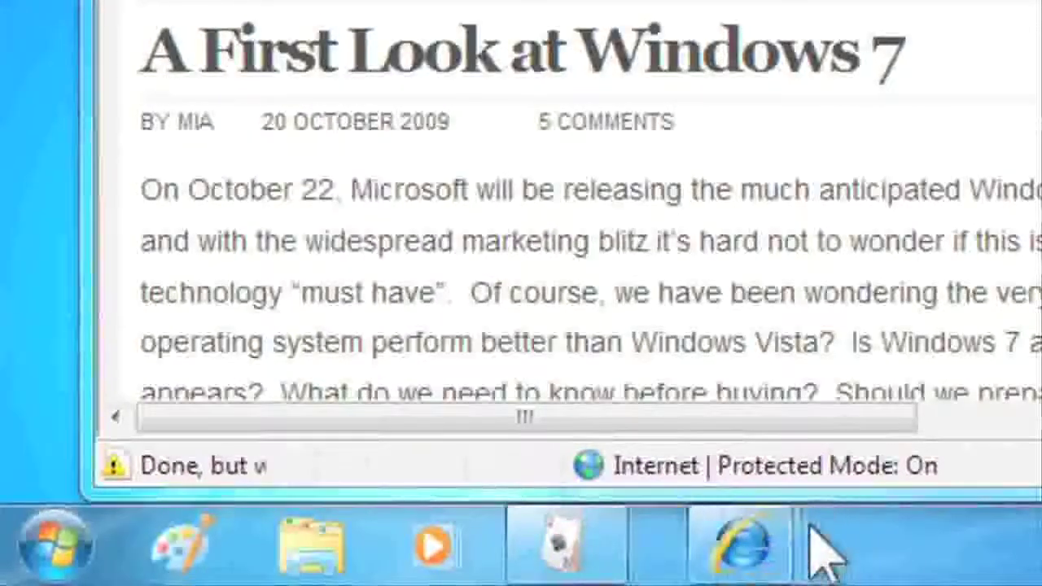
{"action": "right_click", "coordinate": [200, 548]}
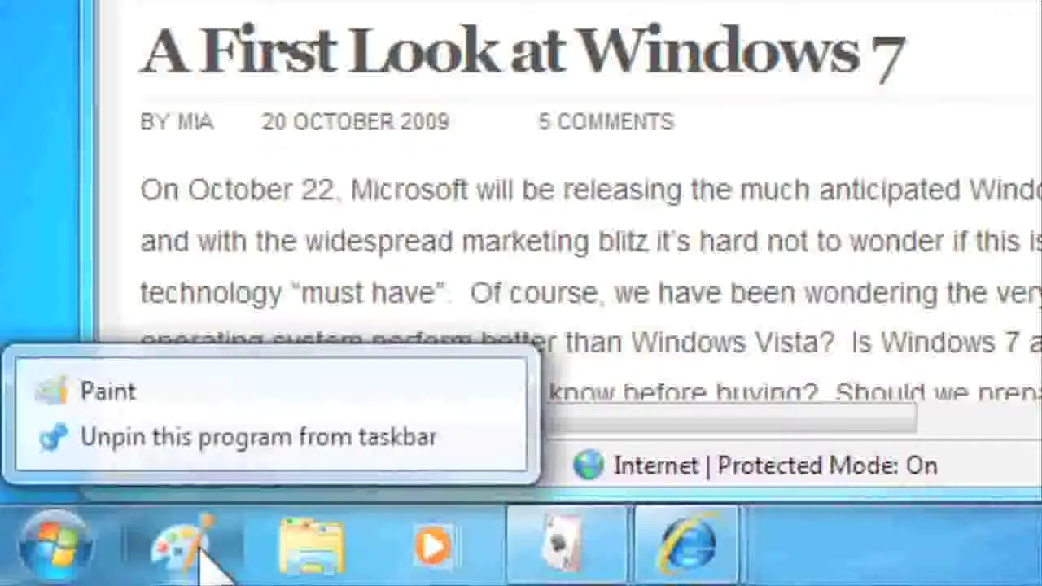
{"action": "left_click", "coordinate": [196, 443]}
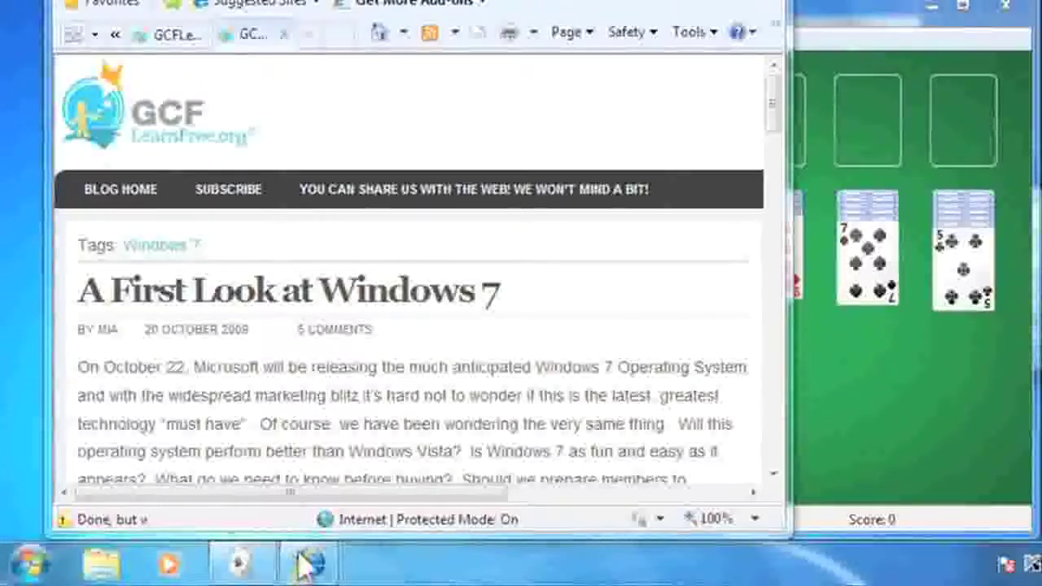
Step: Review the Action Center messages in the notification area and dismiss them
{"action": "mouse_move", "coordinate": [307, 565]}
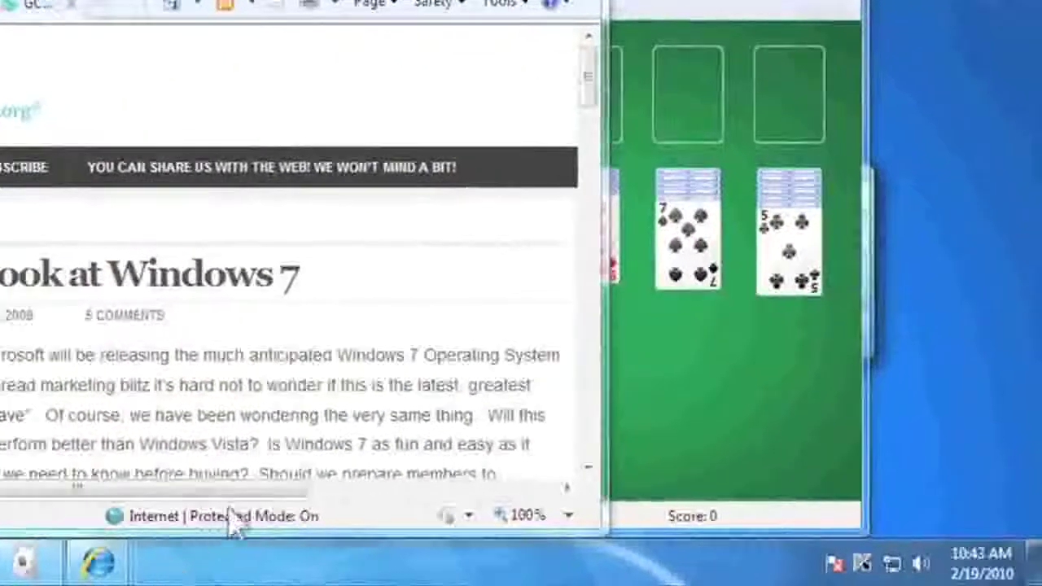
{"action": "left_click", "coordinate": [833, 563]}
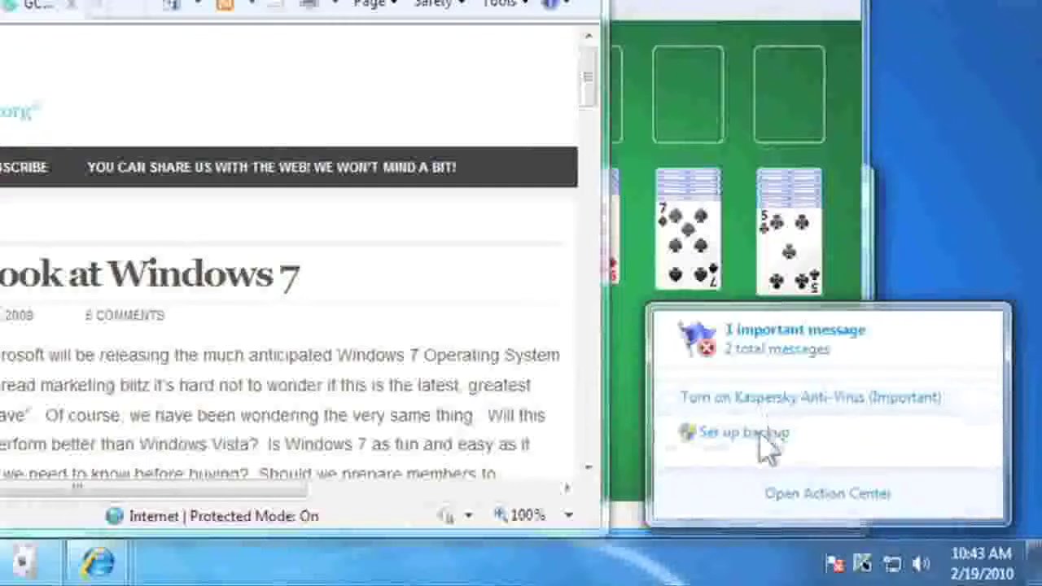
{"action": "left_click", "coordinate": [749, 561]}
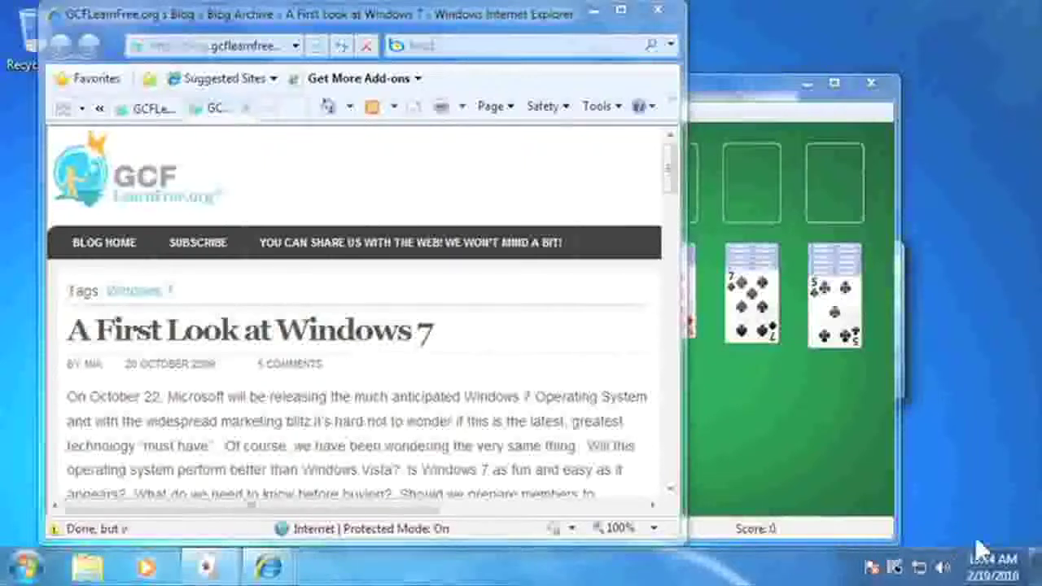
Step: Peek at the desktop through the open windows, and show the desktop by minimizing them all
{"action": "mouse_move", "coordinate": [1035, 566]}
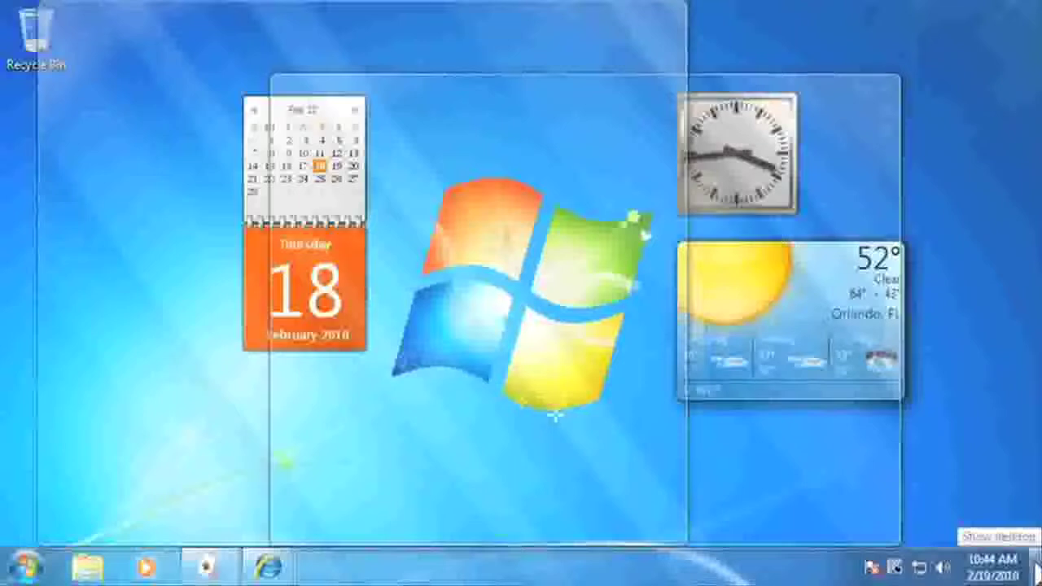
{"action": "left_click", "coordinate": [1035, 570]}
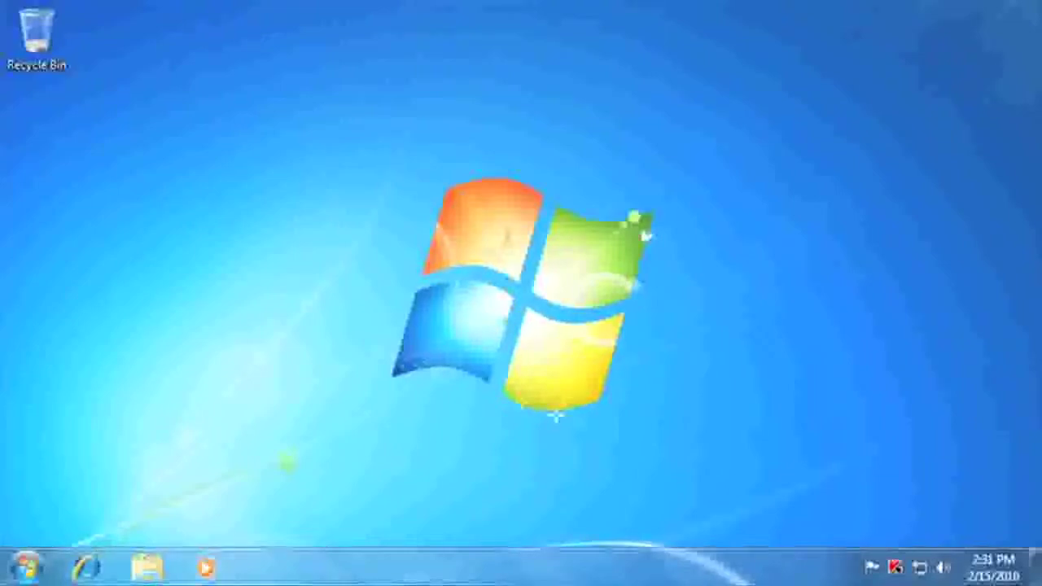
Step: Open the desktop's personalization settings and apply the Landscapes Aero theme
{"action": "right_click", "coordinate": [699, 338]}
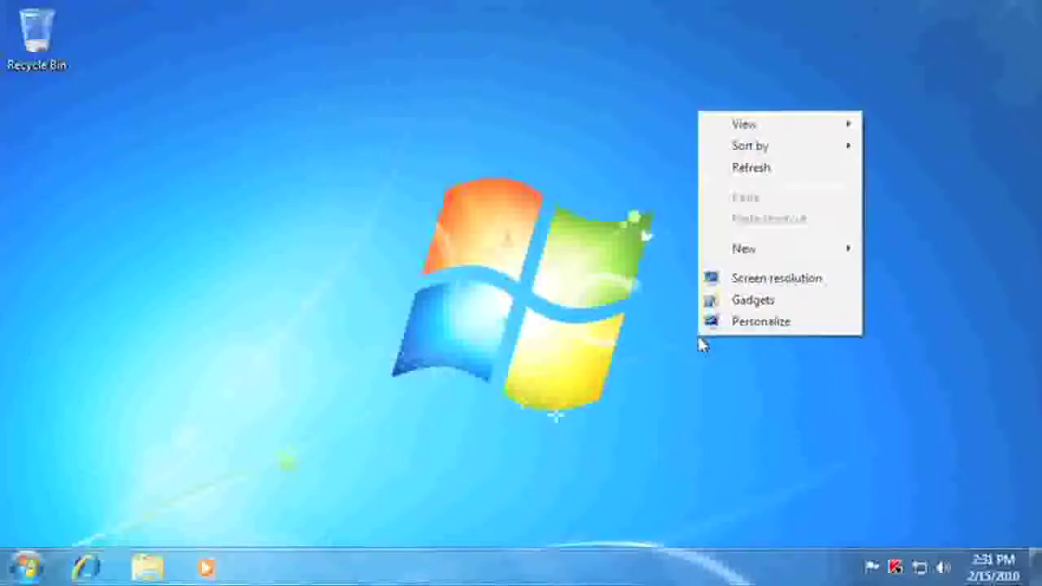
{"action": "left_click", "coordinate": [747, 326]}
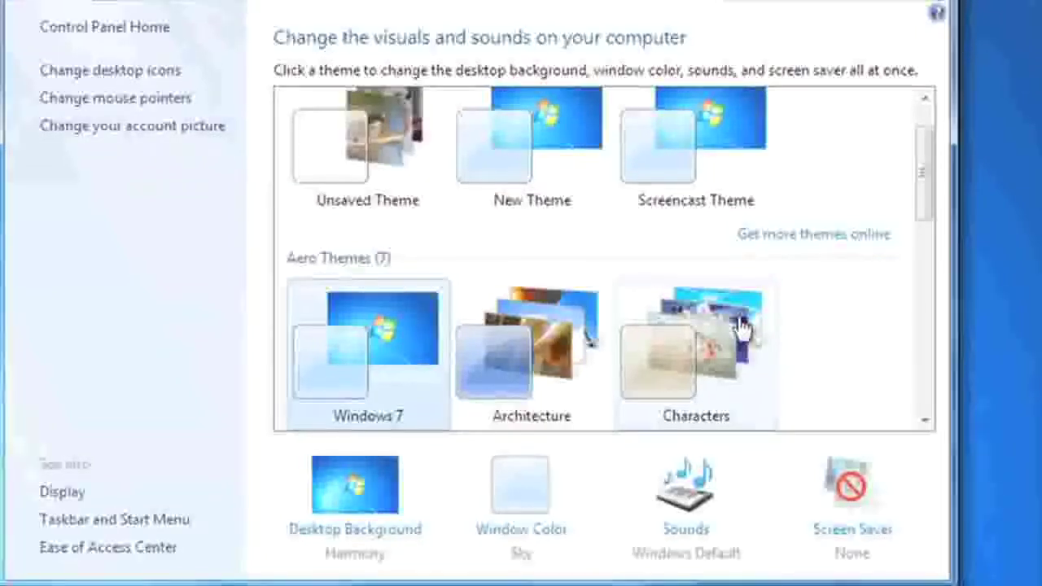
{"action": "left_click", "coordinate": [529, 364]}
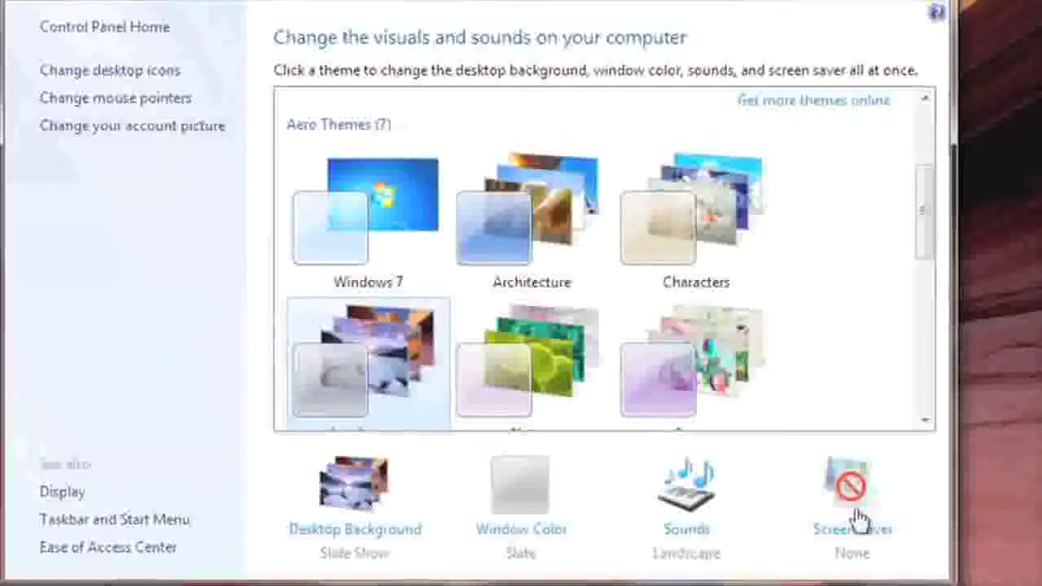
Step: Choose the first, third and fifth Architecture pictures for the desktop background slide show
{"action": "left_click", "coordinate": [366, 503]}
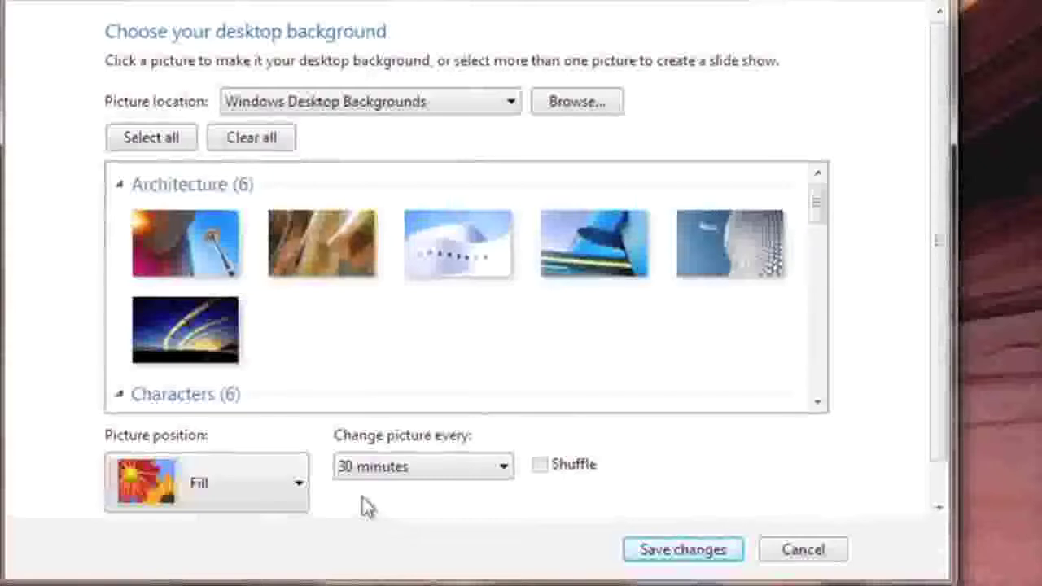
{"action": "left_click", "coordinate": [135, 213]}
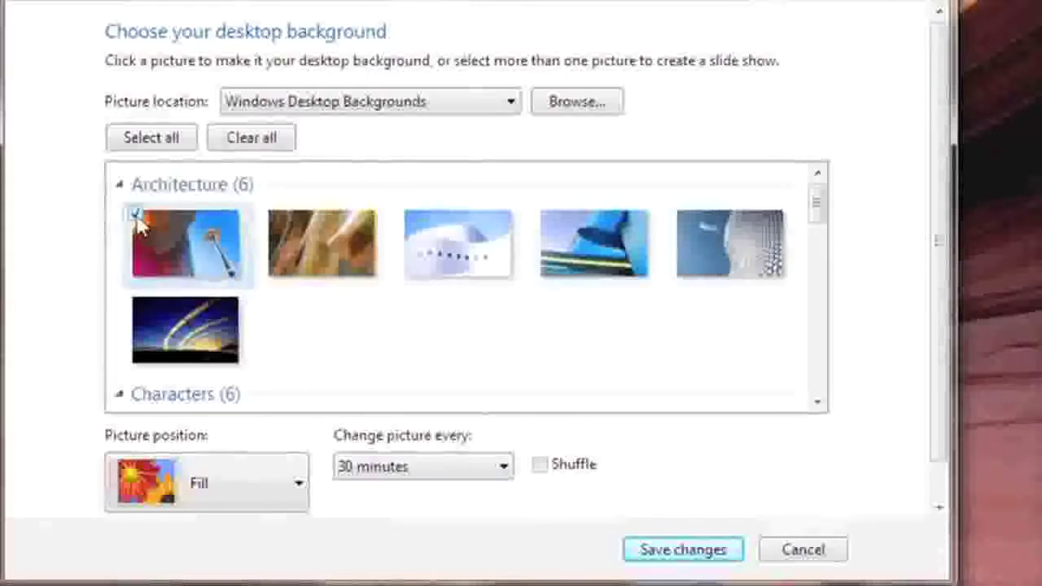
{"action": "left_click", "coordinate": [407, 221]}
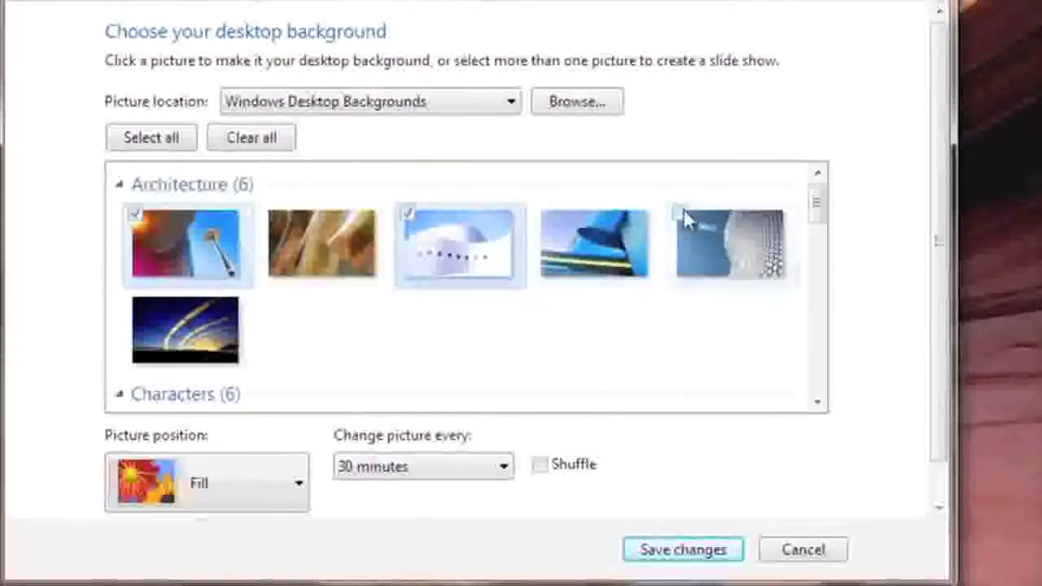
{"action": "left_click", "coordinate": [682, 209]}
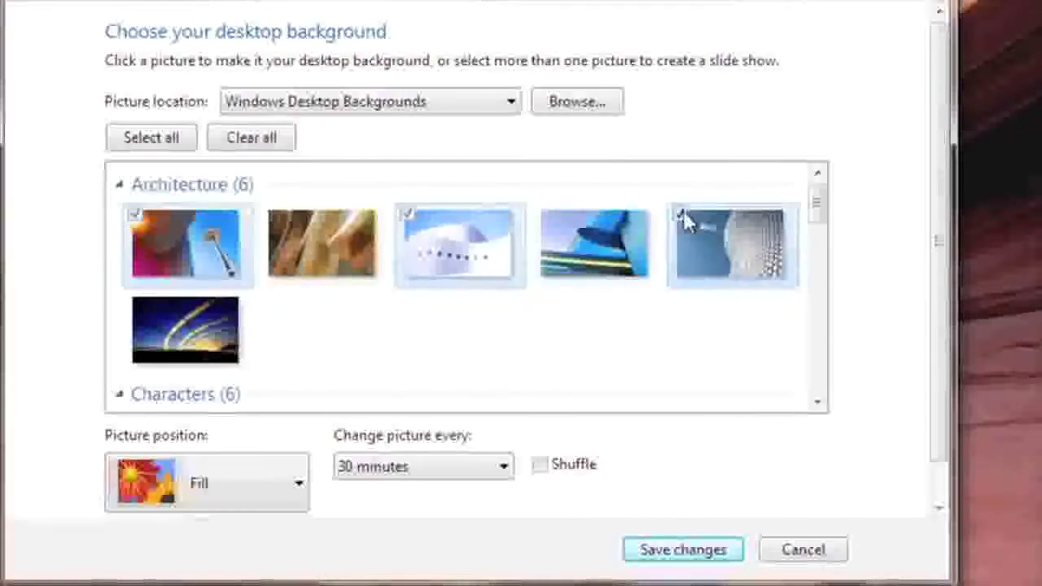
Step: Set the background picture to change every 15 minutes, keep Windows Desktop Backgrounds as the picture location, and save the changes
{"action": "left_click", "coordinate": [420, 473]}
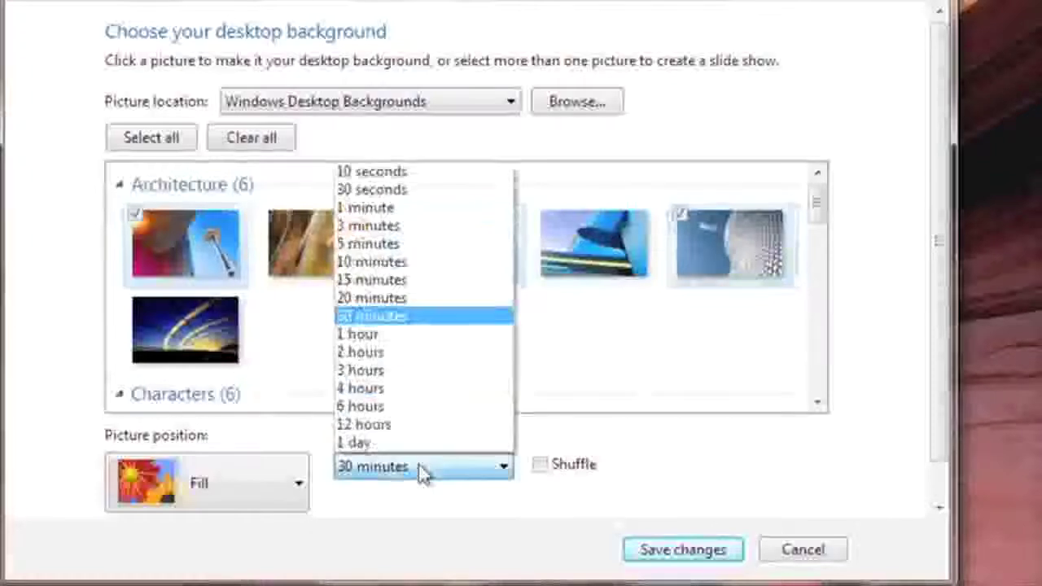
{"action": "left_click", "coordinate": [396, 283]}
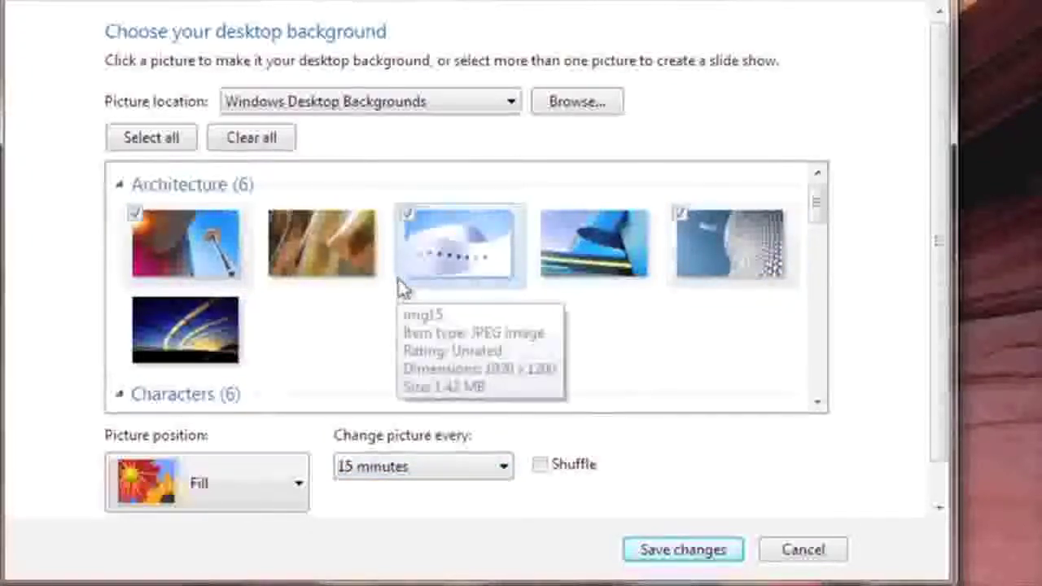
{"action": "left_click", "coordinate": [383, 113]}
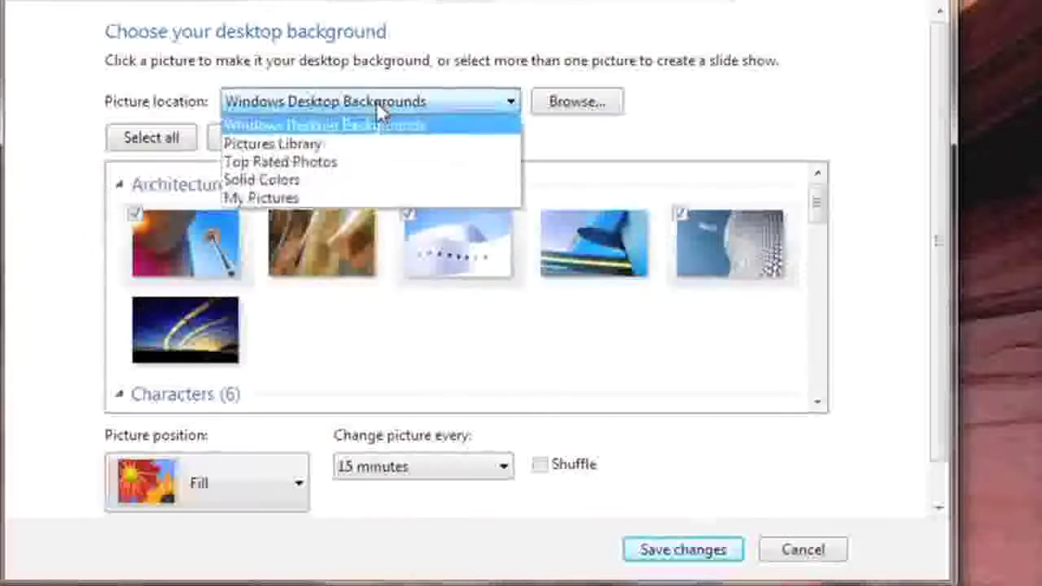
{"action": "left_click", "coordinate": [490, 129]}
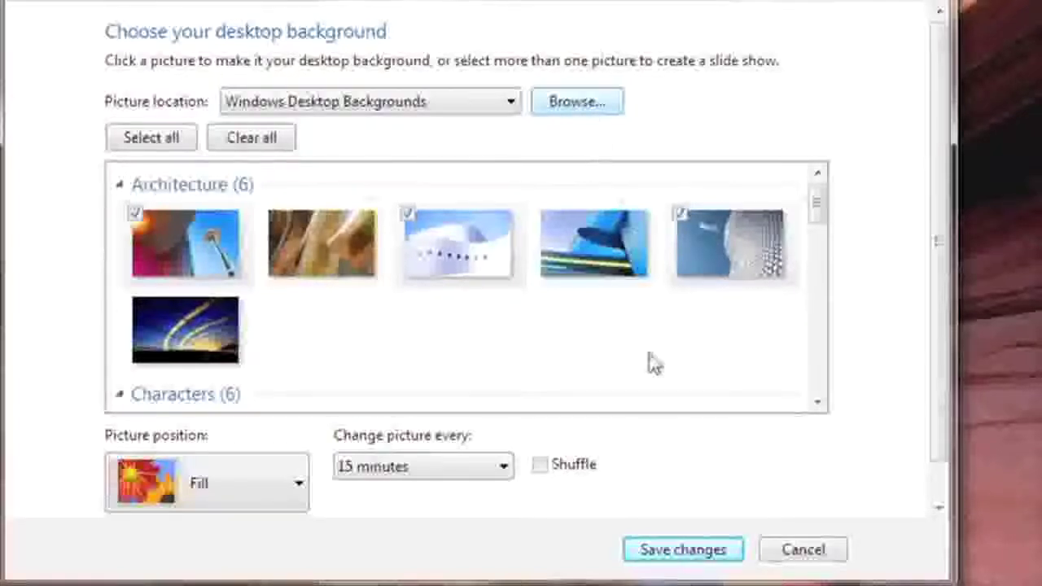
{"action": "left_click", "coordinate": [679, 551]}
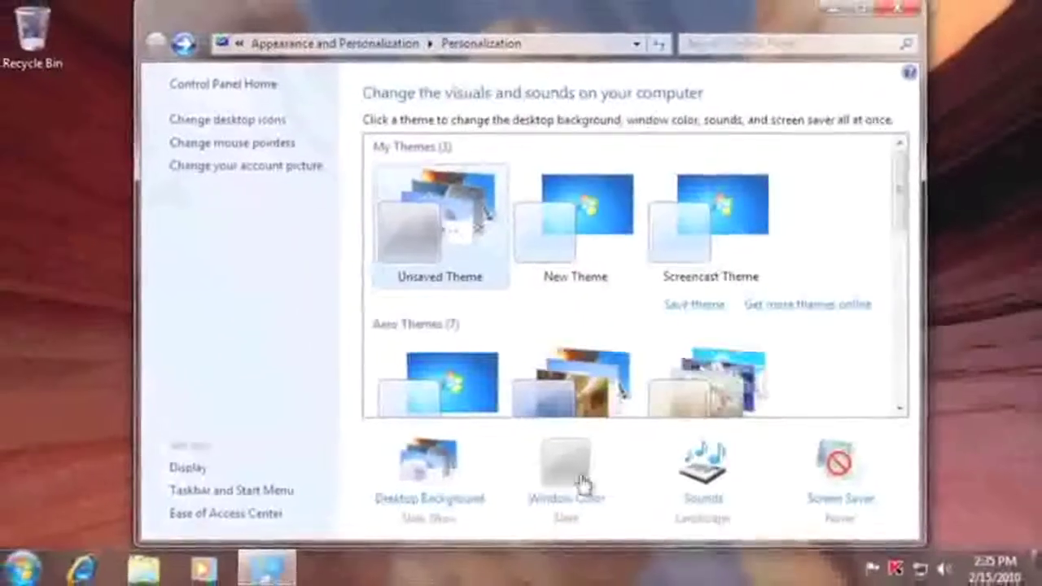
Step: Try turquoise and red as the window color, and choose Violet
{"action": "left_click", "coordinate": [578, 485]}
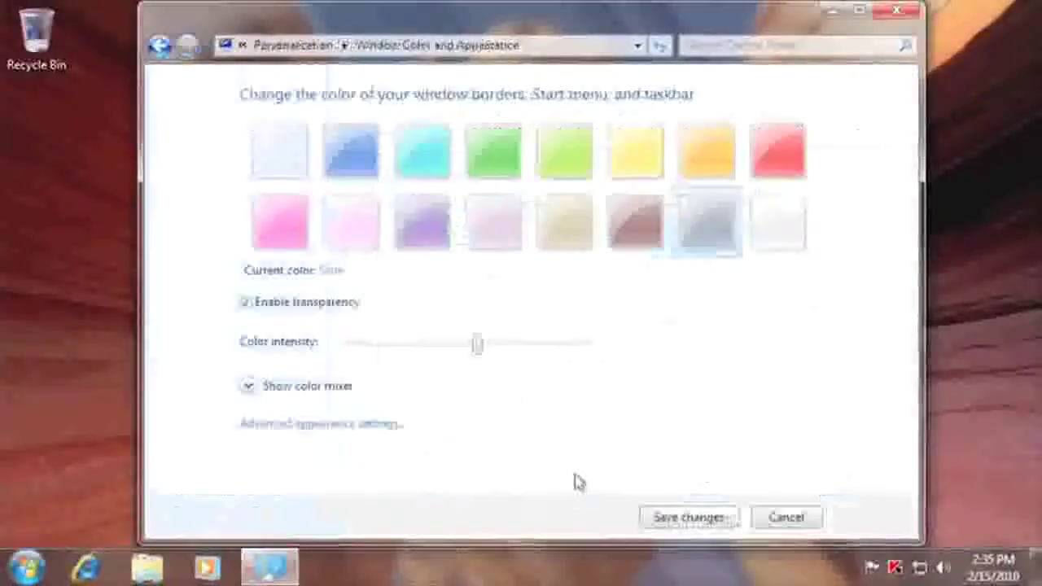
{"action": "left_click", "coordinate": [409, 165]}
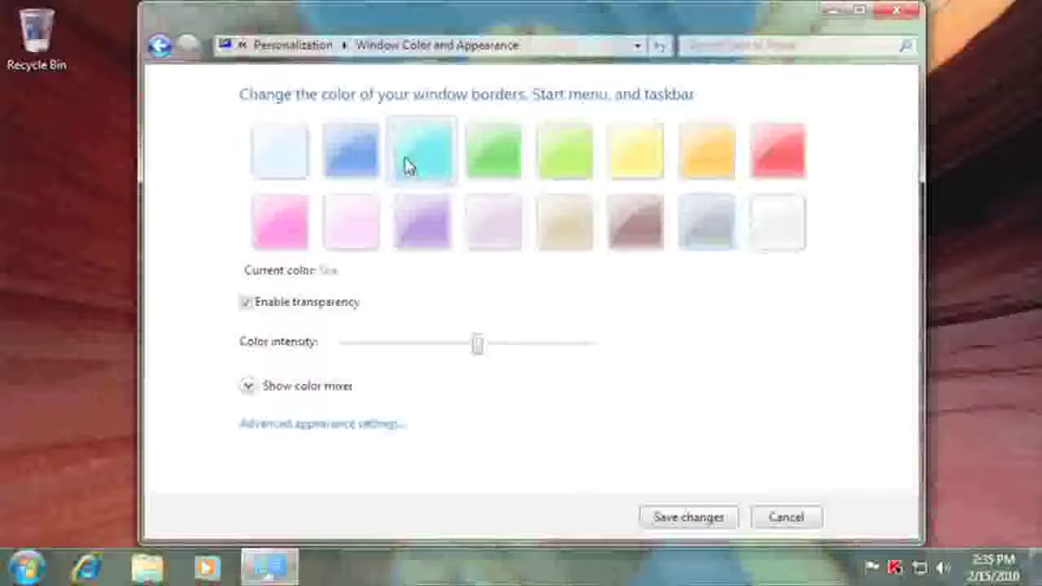
{"action": "left_click", "coordinate": [765, 161]}
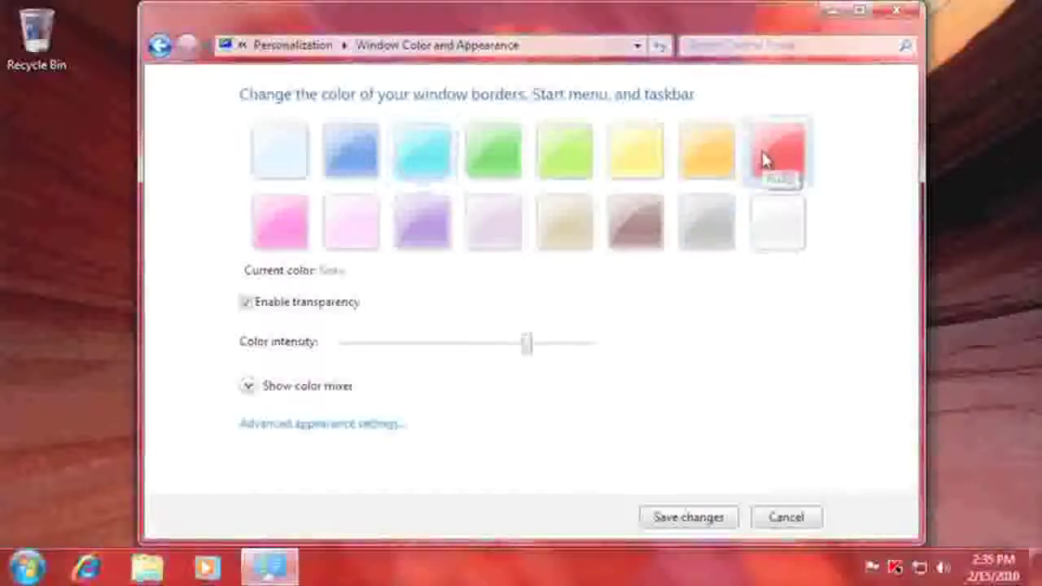
{"action": "left_click", "coordinate": [422, 235]}
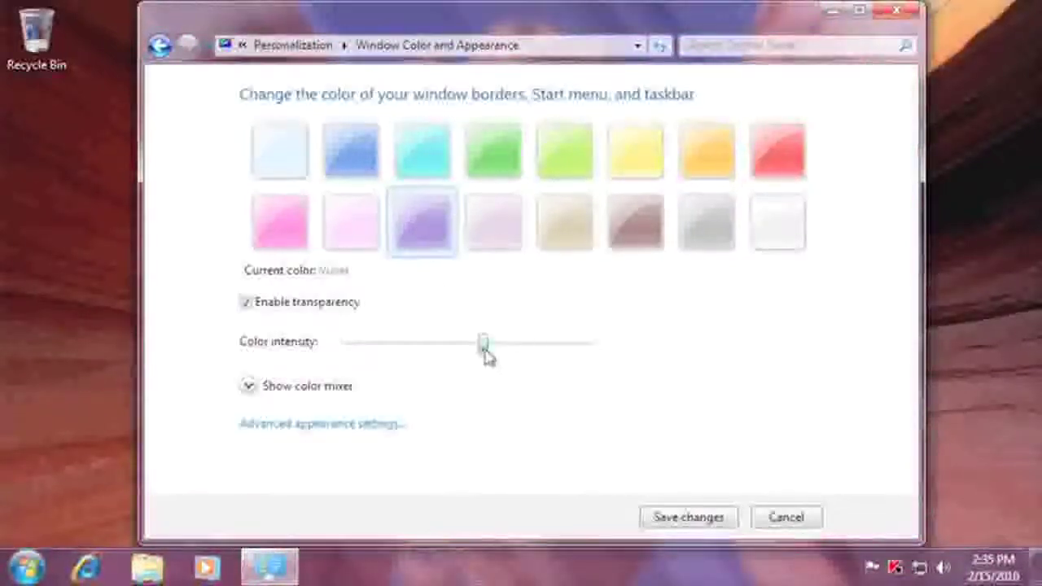
Step: Lower the window color intensity slightly, disable transparency, and save the window color changes
{"action": "mouse_move", "coordinate": [484, 350]}
{"action": "left_mouse_down"}
{"action": "mouse_move", "coordinate": [614, 345]}
{"action": "mouse_move", "coordinate": [359, 363]}
{"action": "mouse_move", "coordinate": [470, 361]}
{"action": "left_mouse_up"}
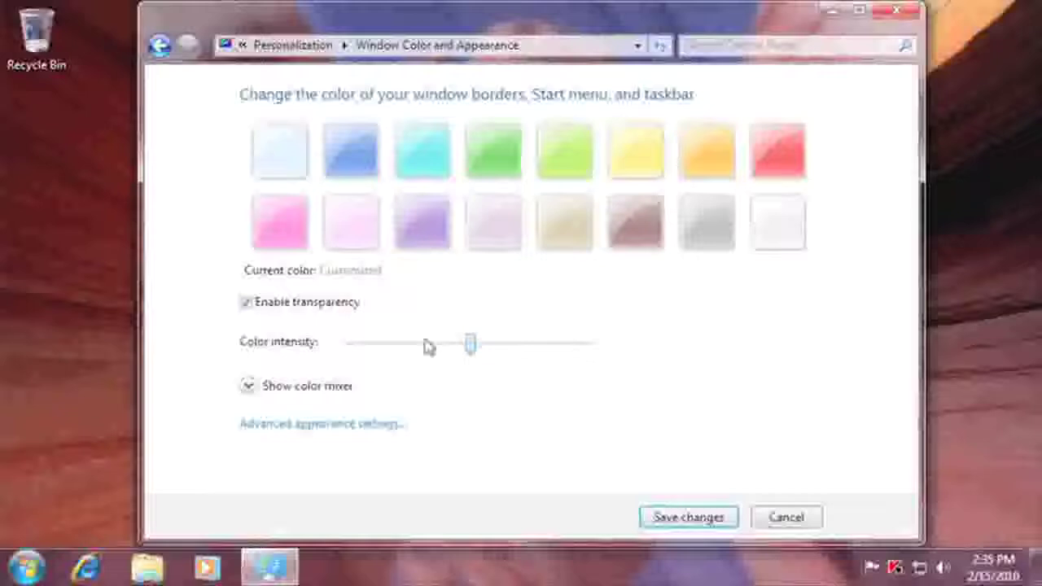
{"action": "left_click", "coordinate": [245, 303]}
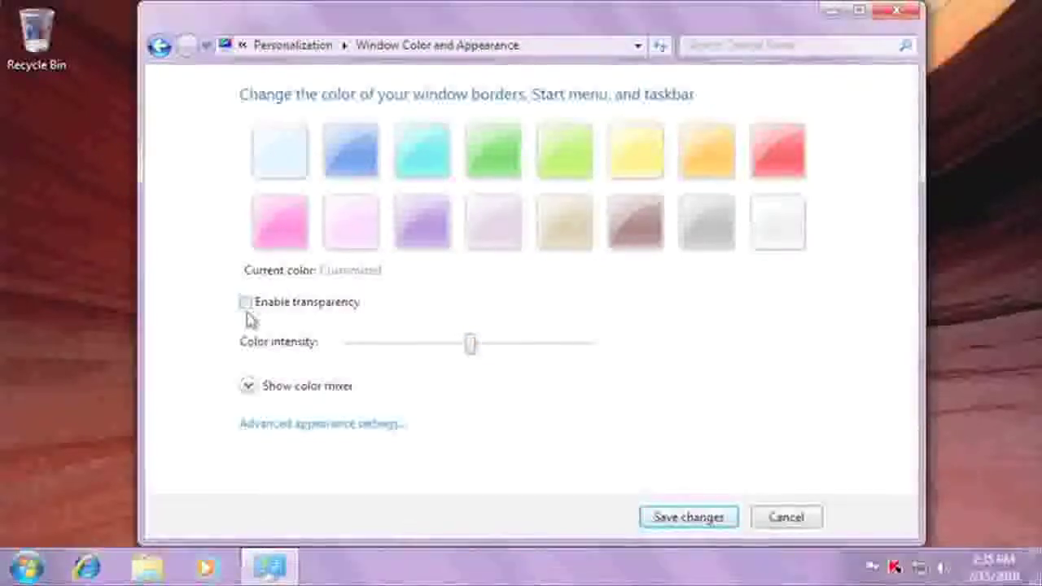
{"action": "left_click", "coordinate": [681, 515]}
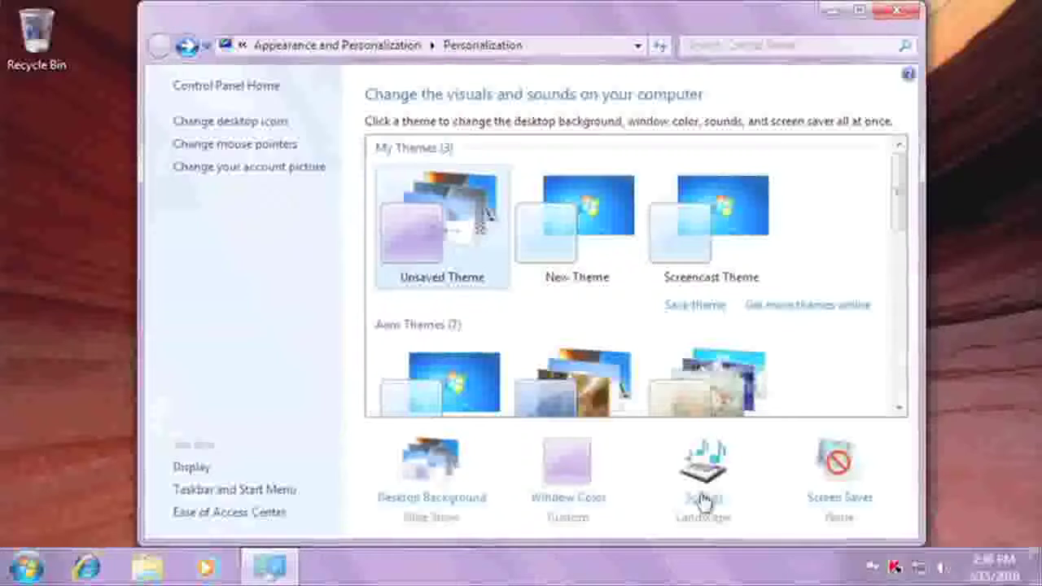
Step: Preview the Bubbles screen saver, and select Photos as the screen saver instead
{"action": "left_click", "coordinate": [847, 509]}
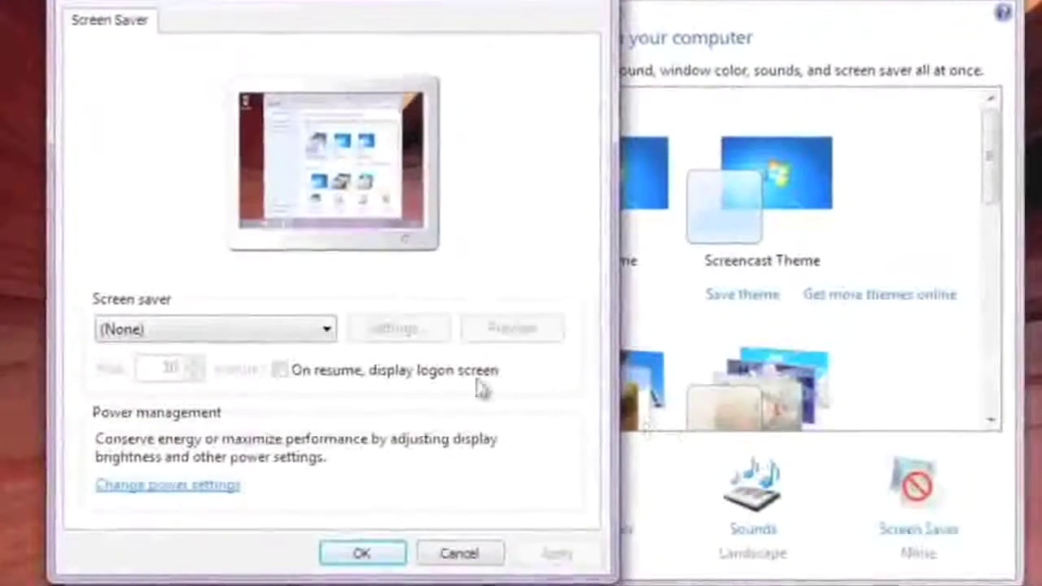
{"action": "left_click", "coordinate": [242, 332]}
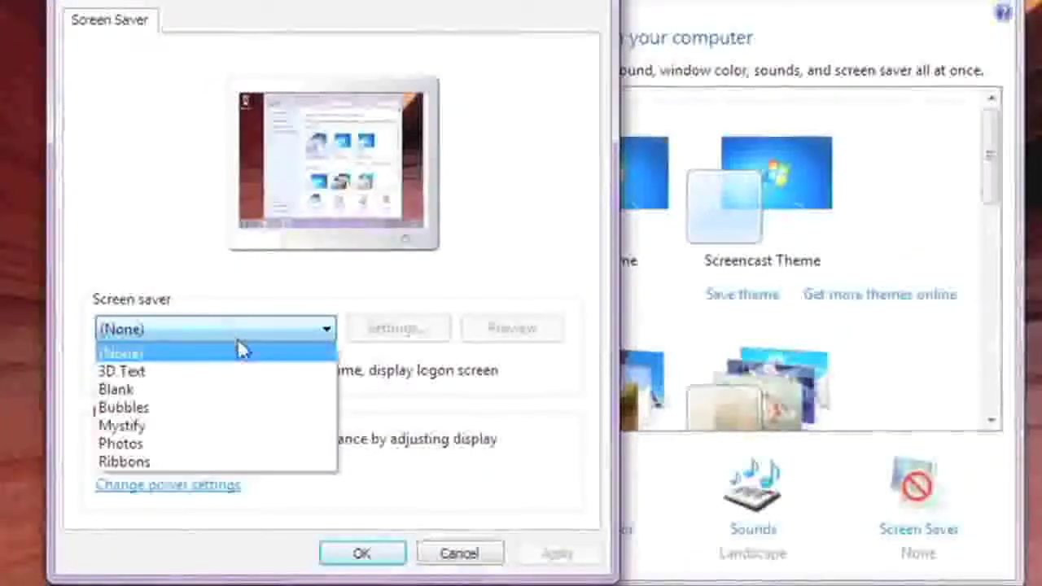
{"action": "left_click", "coordinate": [209, 407]}
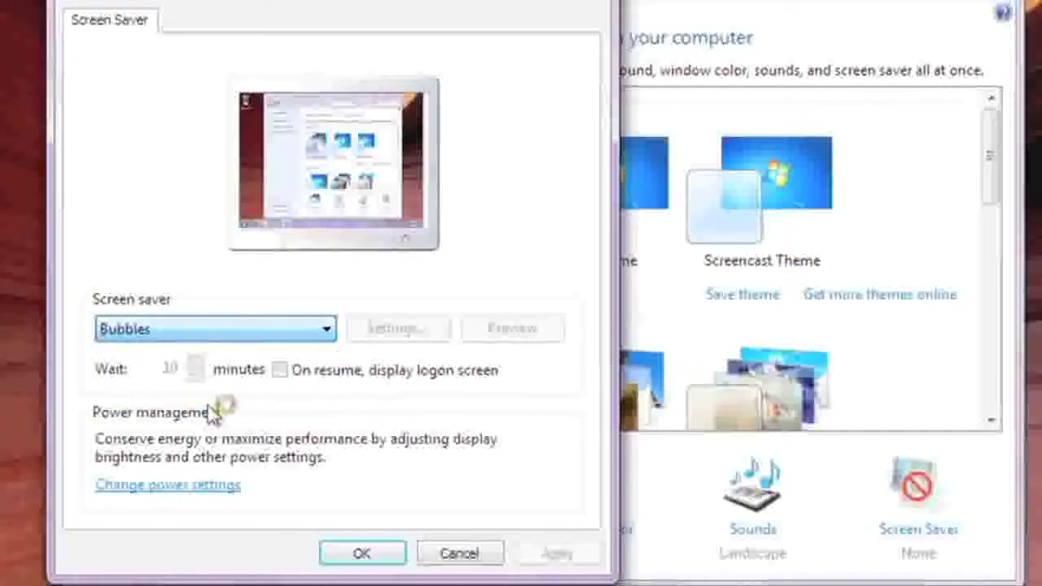
{"action": "left_click", "coordinate": [540, 335]}
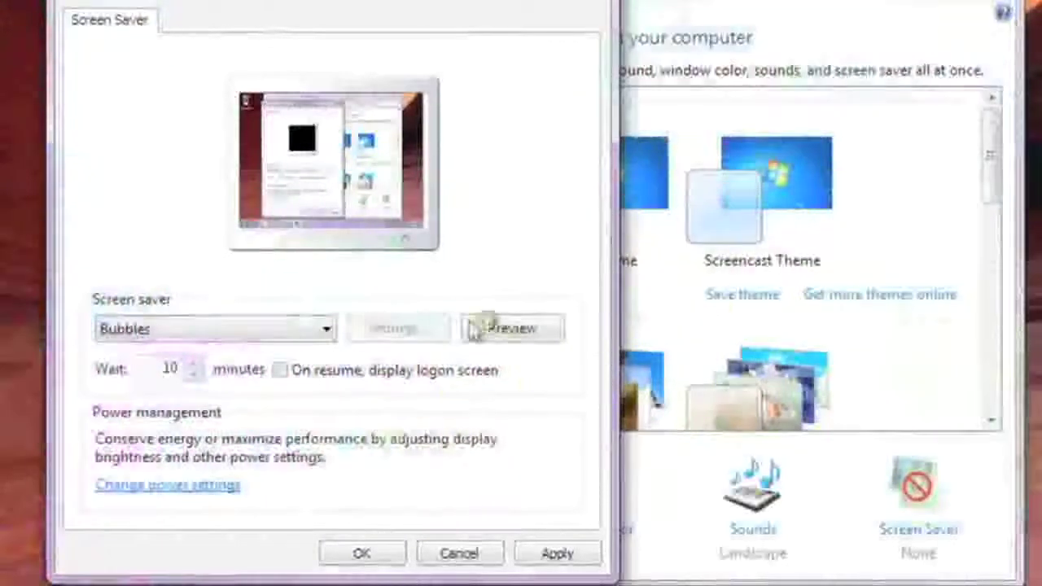
{"action": "left_click", "coordinate": [313, 334]}
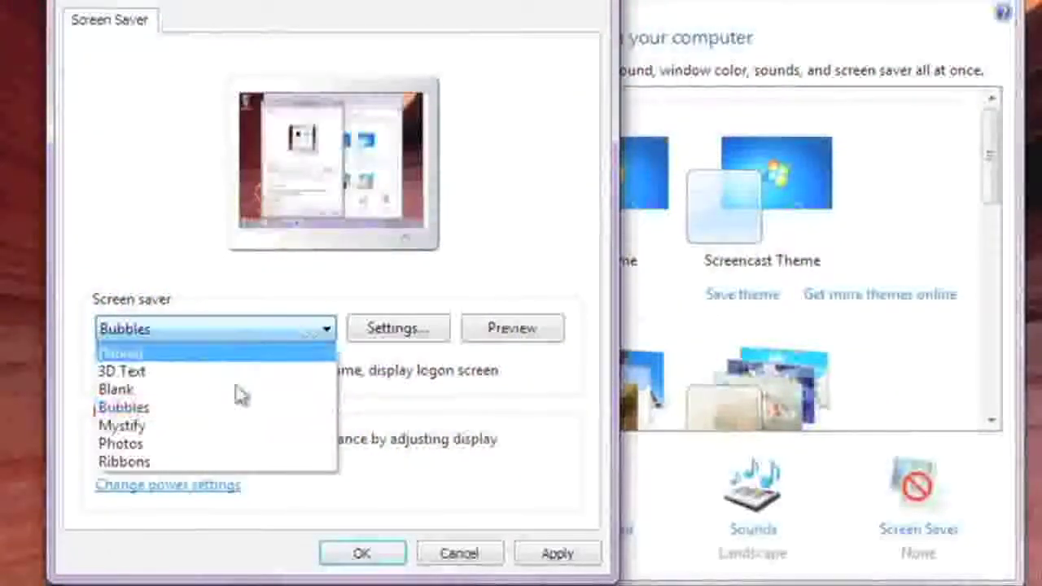
{"action": "left_click", "coordinate": [194, 443]}
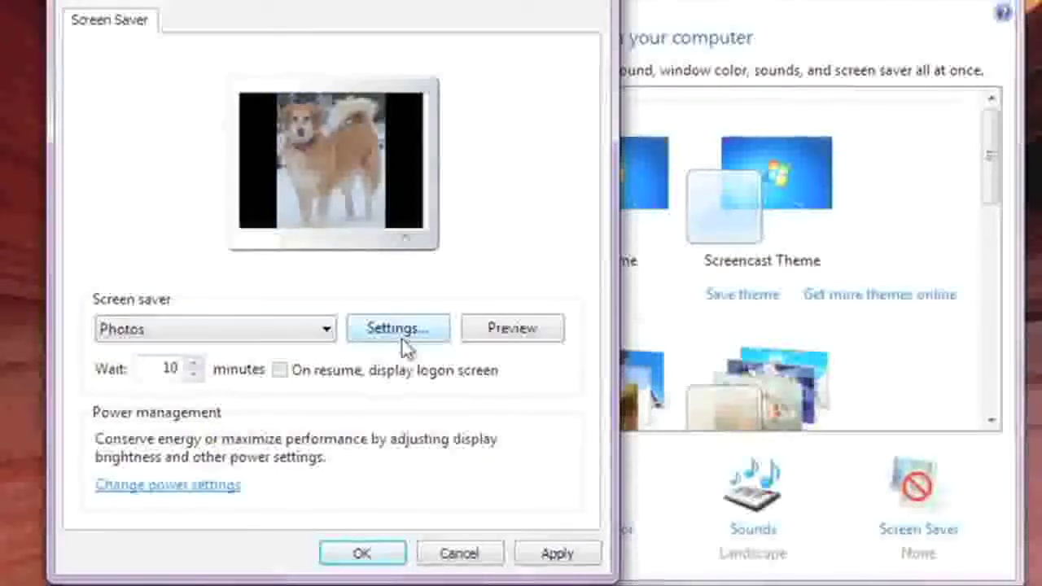
Step: Increase the screen saver's wait time, save the screen saver settings, and close the Personalization window
{"action": "left_click", "coordinate": [195, 364]}
{"action": "left_click", "coordinate": [195, 364]}
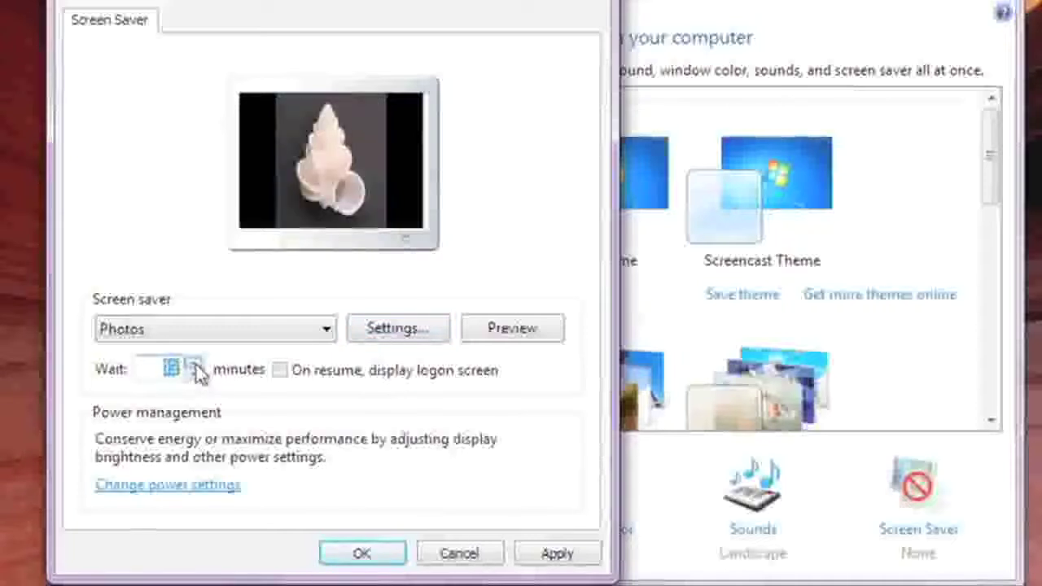
{"action": "left_click", "coordinate": [196, 364]}
{"action": "left_click", "coordinate": [195, 365]}
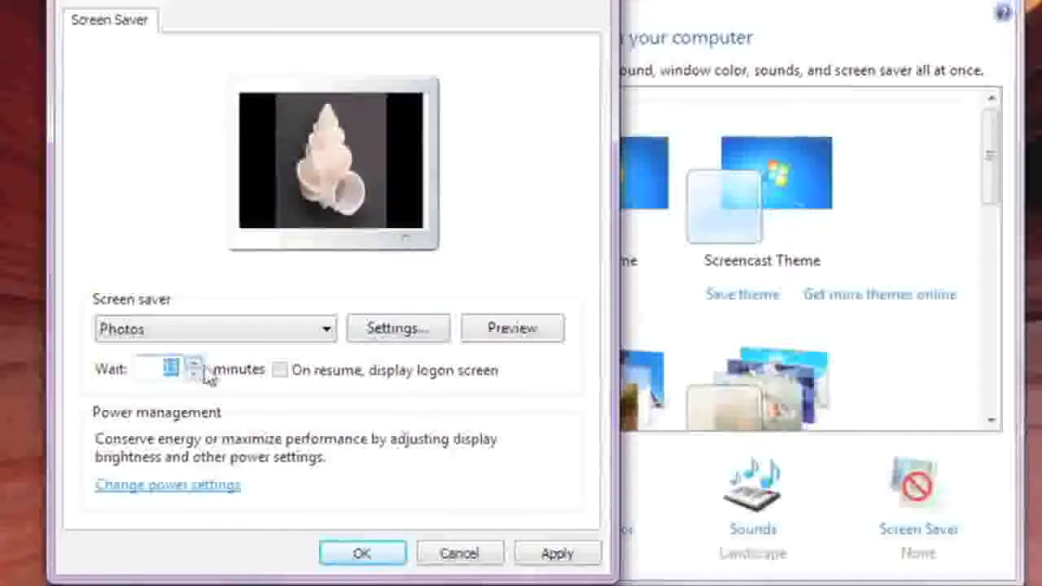
{"action": "left_click", "coordinate": [360, 558]}
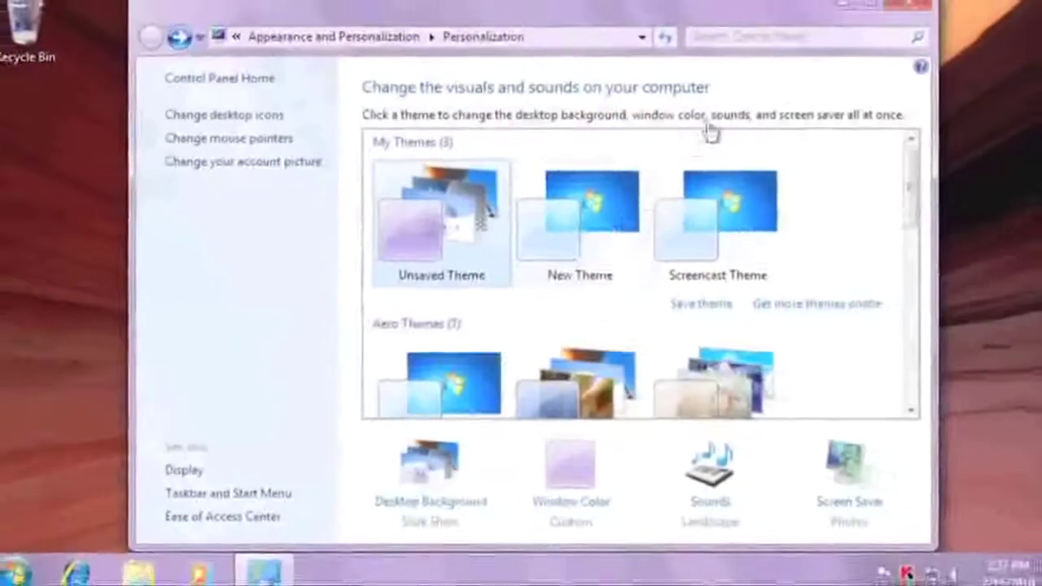
{"action": "left_click", "coordinate": [881, 9]}
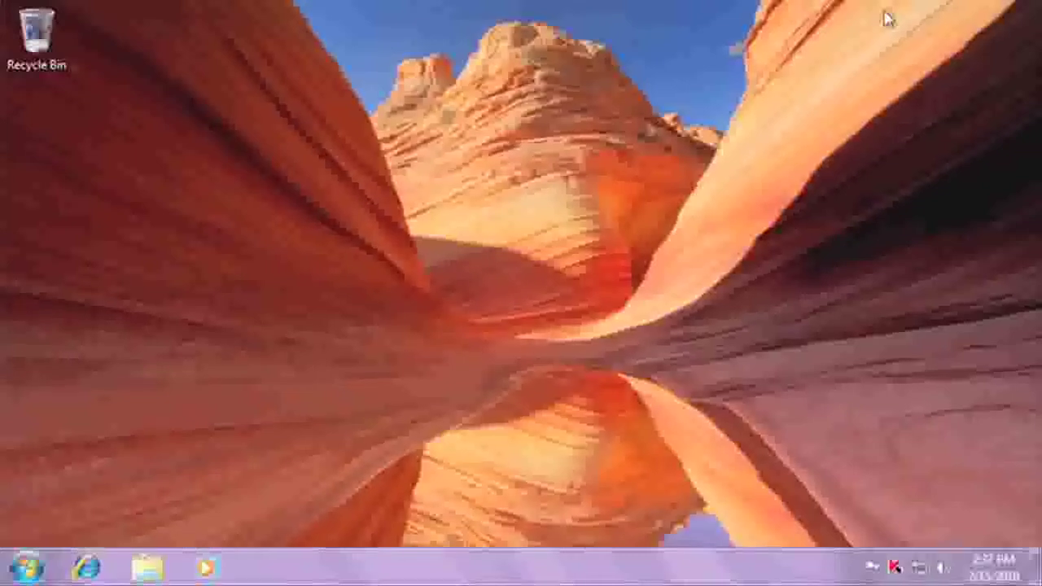
Step: Open the desktop gadget gallery and add the Clock, Weather and Slide Show gadgets along the desktop's right edge
{"action": "right_click", "coordinate": [547, 258]}
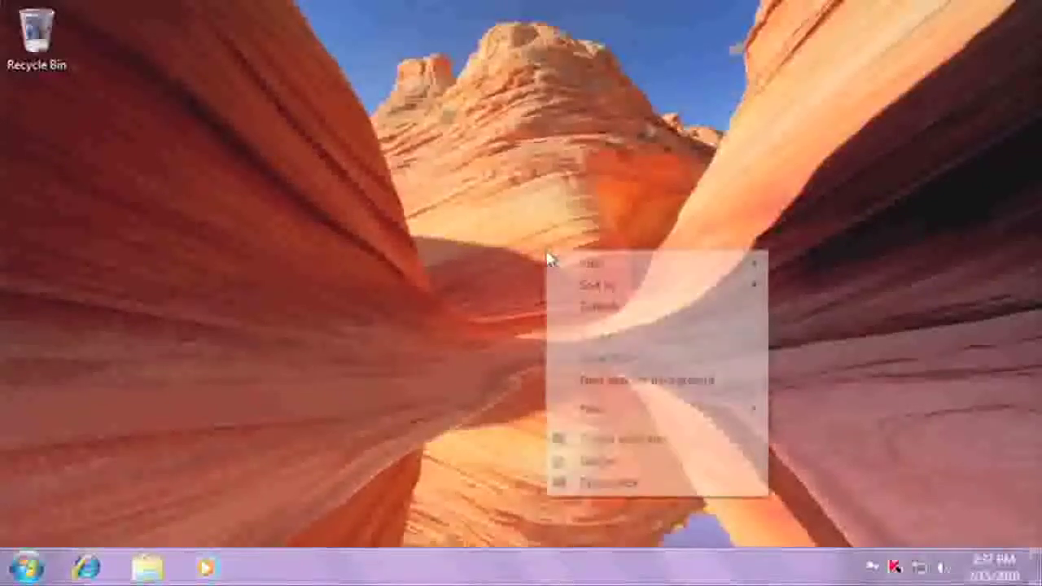
{"action": "left_click", "coordinate": [599, 462]}
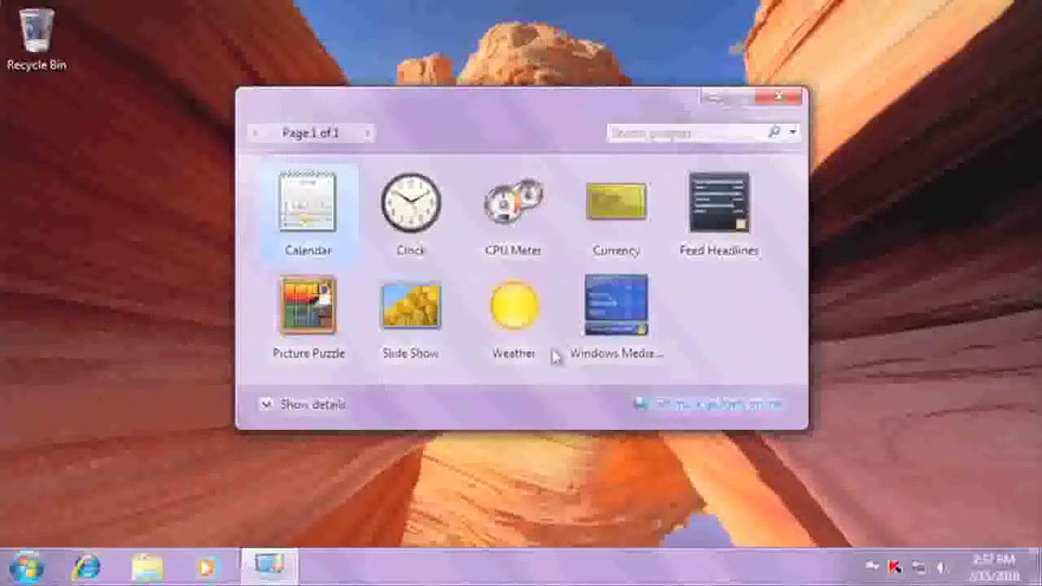
{"action": "double_click", "coordinate": [404, 206]}
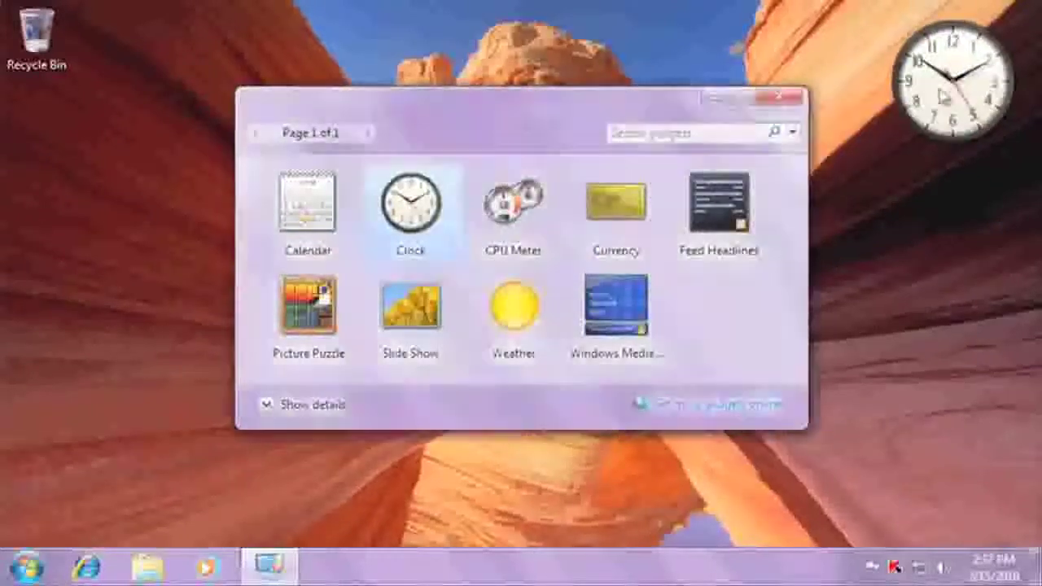
{"action": "left_click_drag", "start_coordinate": [514, 307], "coordinate": [964, 260]}
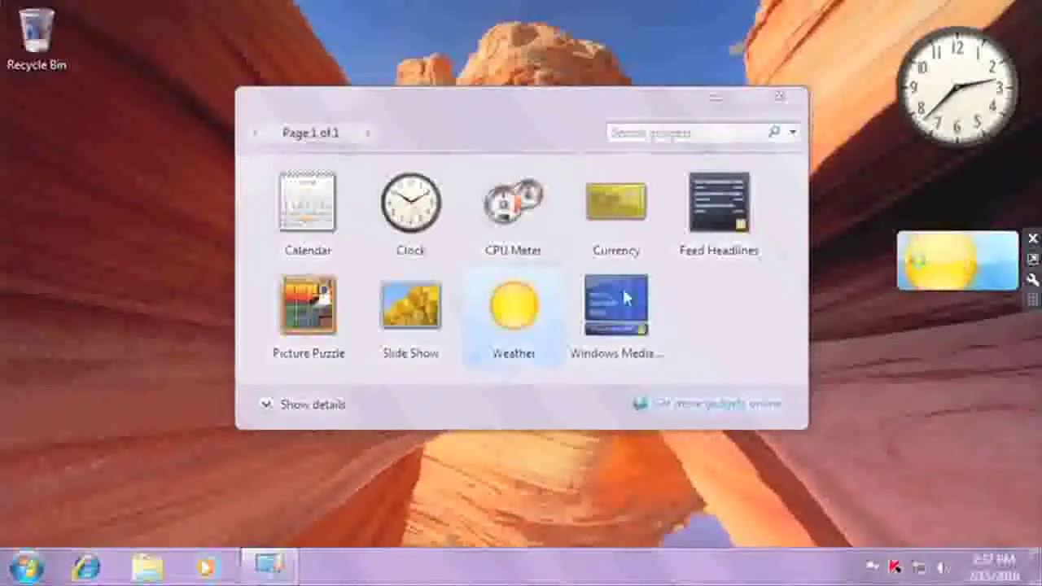
{"action": "left_click_drag", "start_coordinate": [411, 305], "coordinate": [964, 462]}
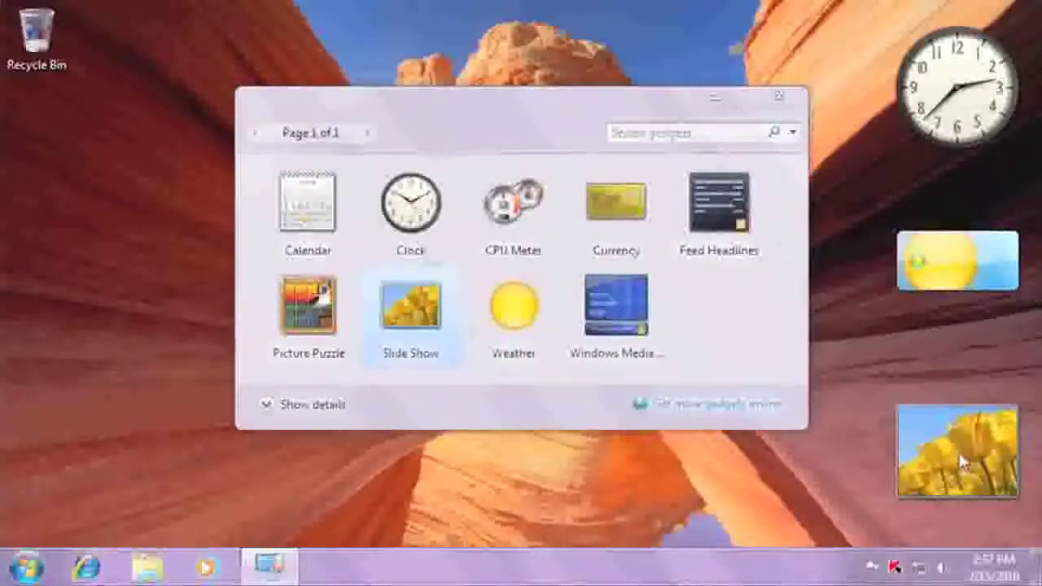
{"action": "mouse_move", "coordinate": [958, 450]}
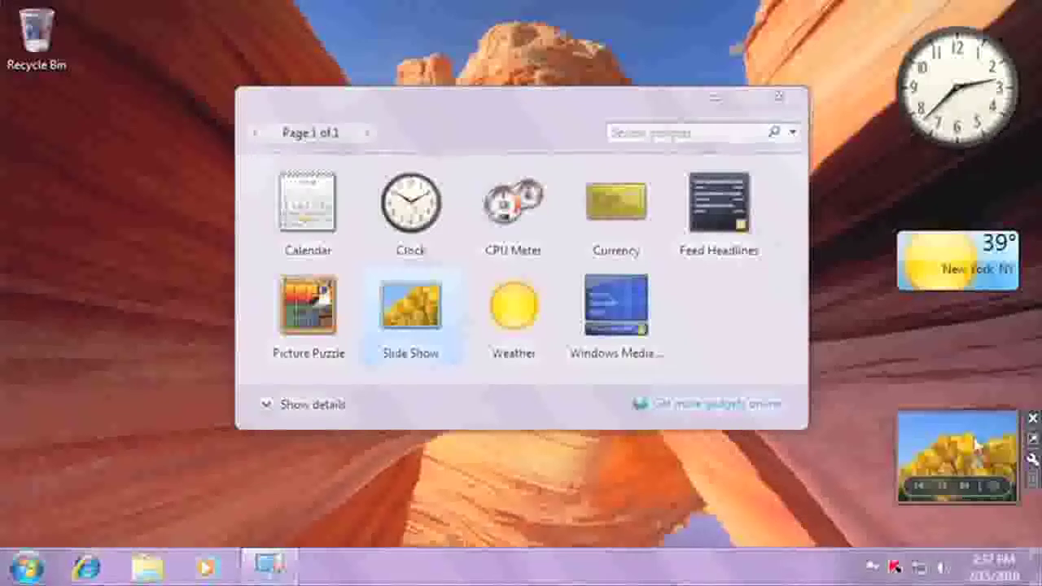
Step: Set the Weather gadget's location to Raleigh, NC, and close the gadget gallery
{"action": "mouse_move", "coordinate": [948, 240]}
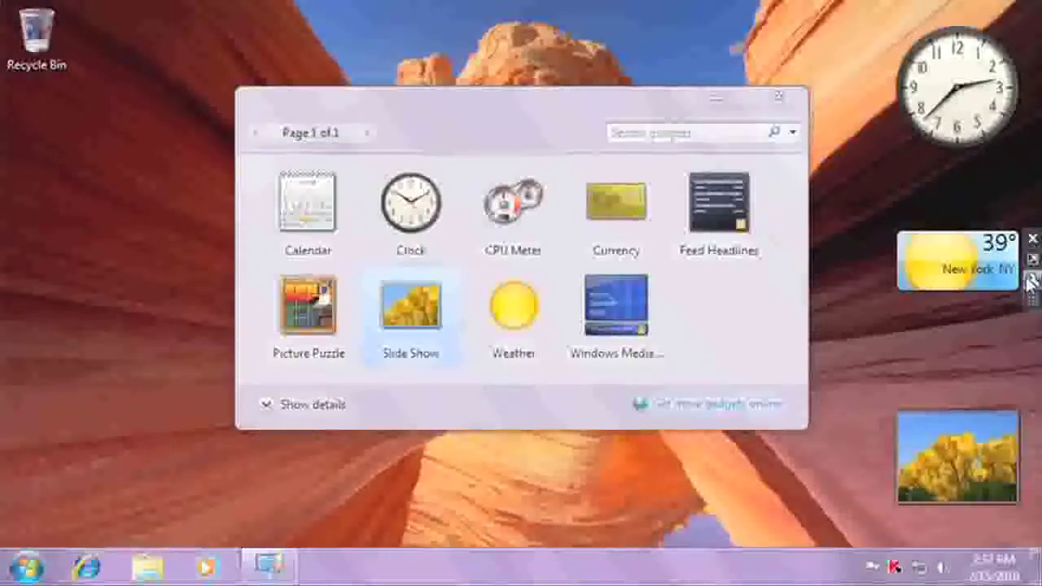
{"action": "left_click", "coordinate": [1029, 281]}
{"action": "left_click", "coordinate": [866, 266]}
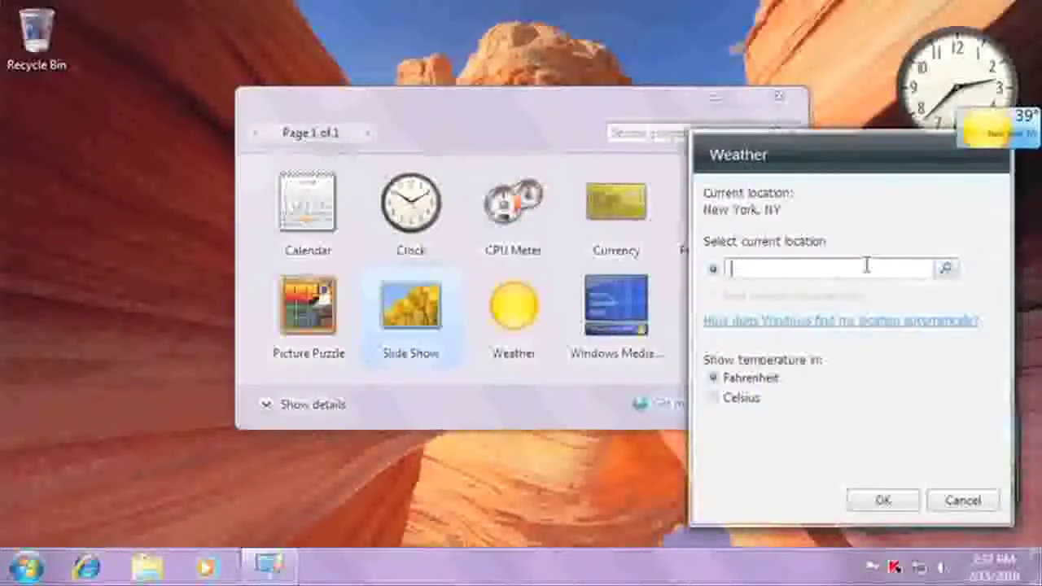
{"action": "type", "text": "Raleigh, NC"}
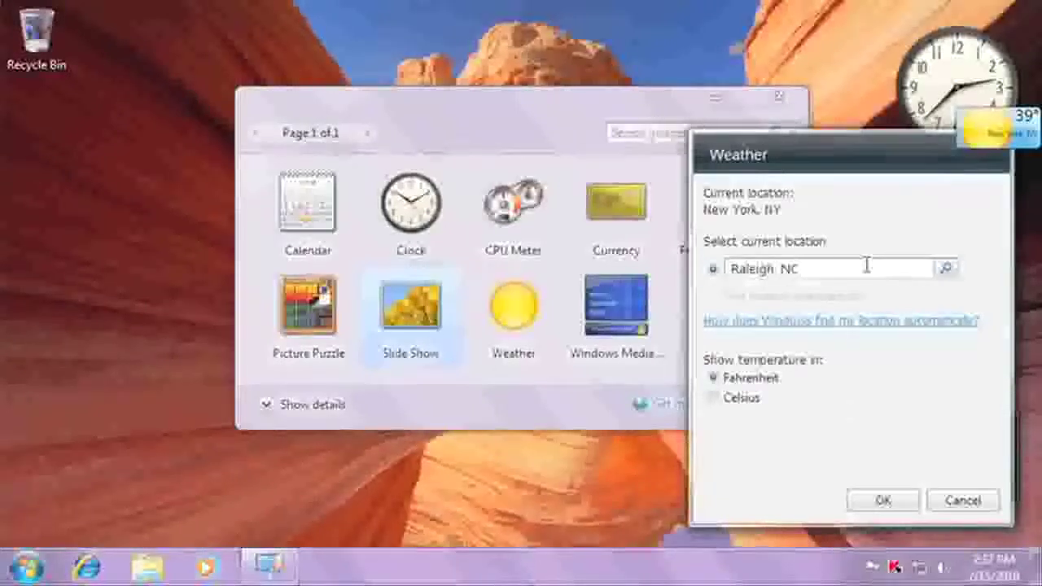
{"action": "left_click", "coordinate": [856, 499]}
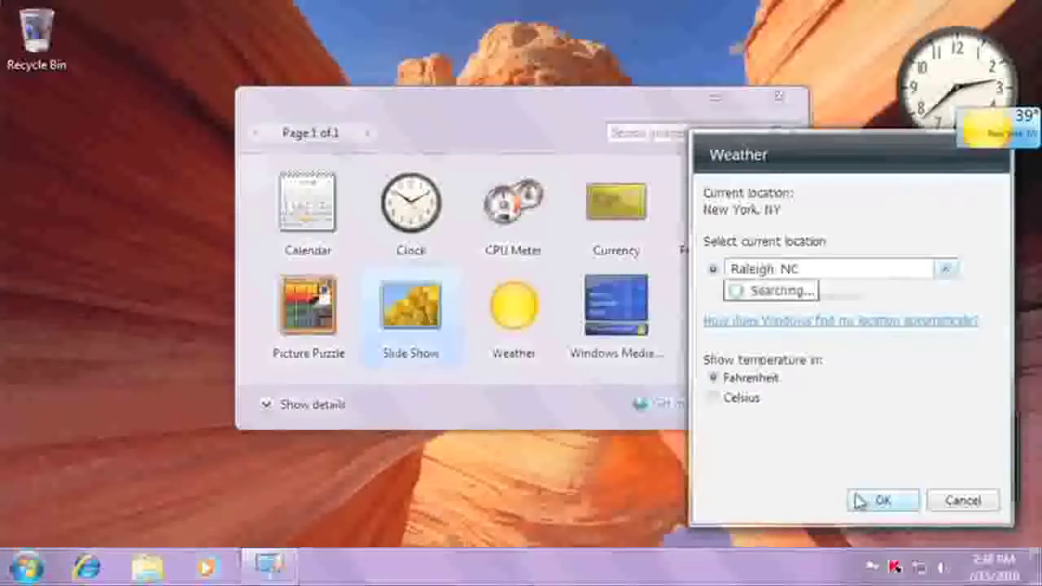
{"action": "left_click", "coordinate": [859, 501]}
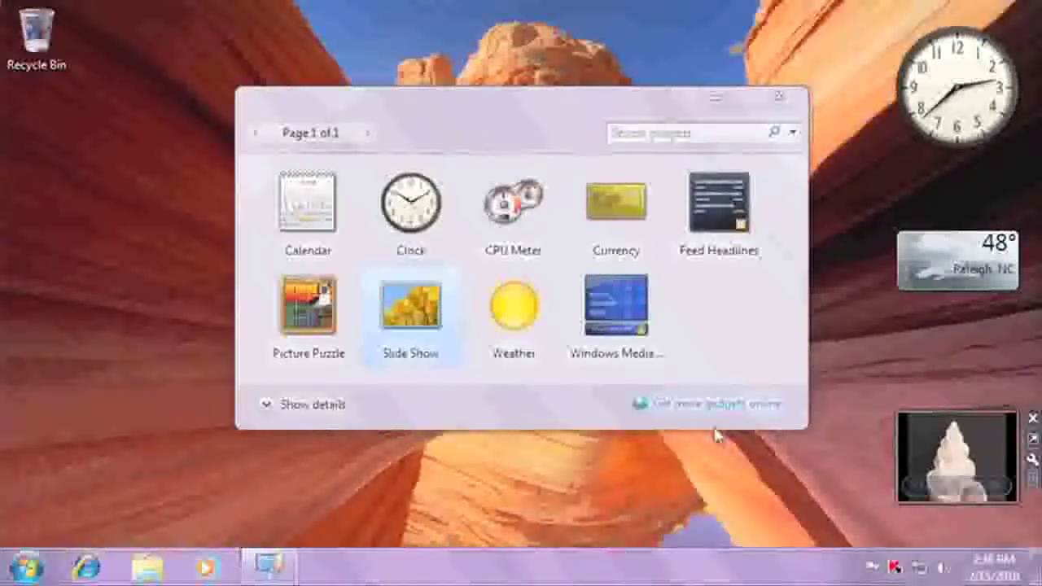
{"action": "left_click", "coordinate": [778, 98]}
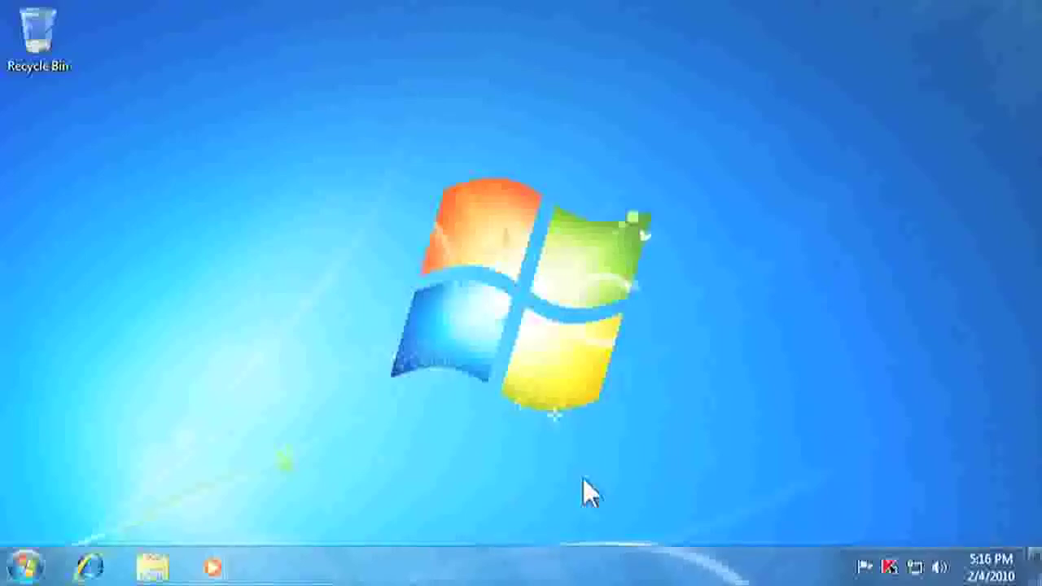
Step: Open Parental Controls in Control Panel for the standard user account and turn them on to enforce current settings
{"action": "left_click", "coordinate": [27, 563]}
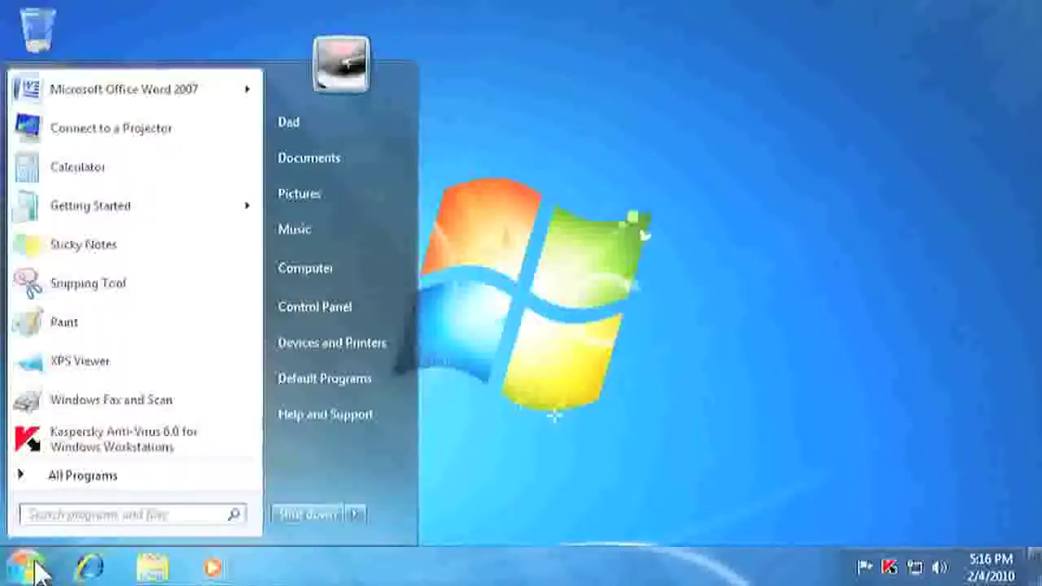
{"action": "left_click", "coordinate": [303, 313]}
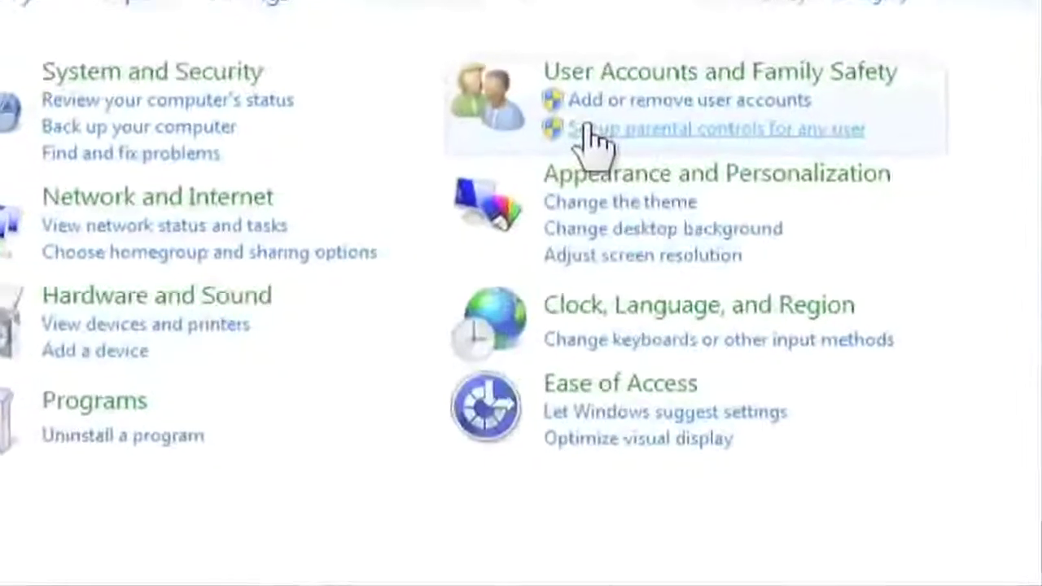
{"action": "left_click", "coordinate": [585, 130]}
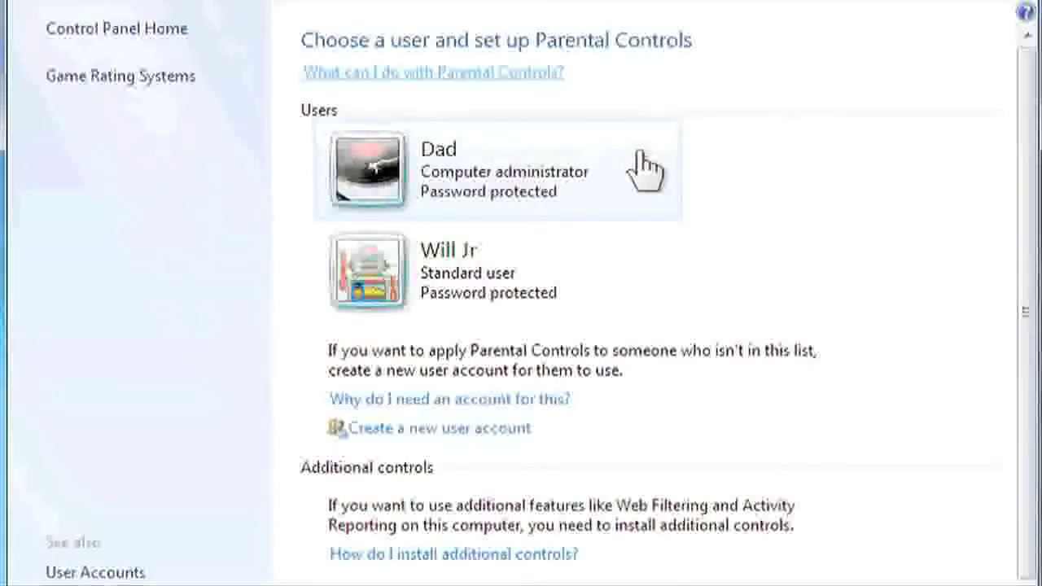
{"action": "left_click", "coordinate": [484, 286]}
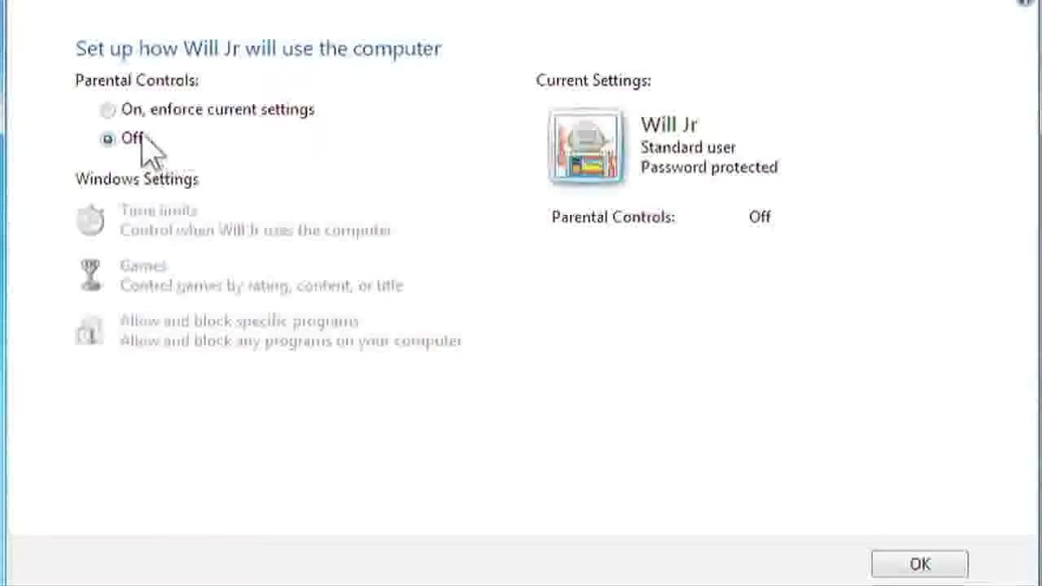
{"action": "left_click", "coordinate": [108, 110]}
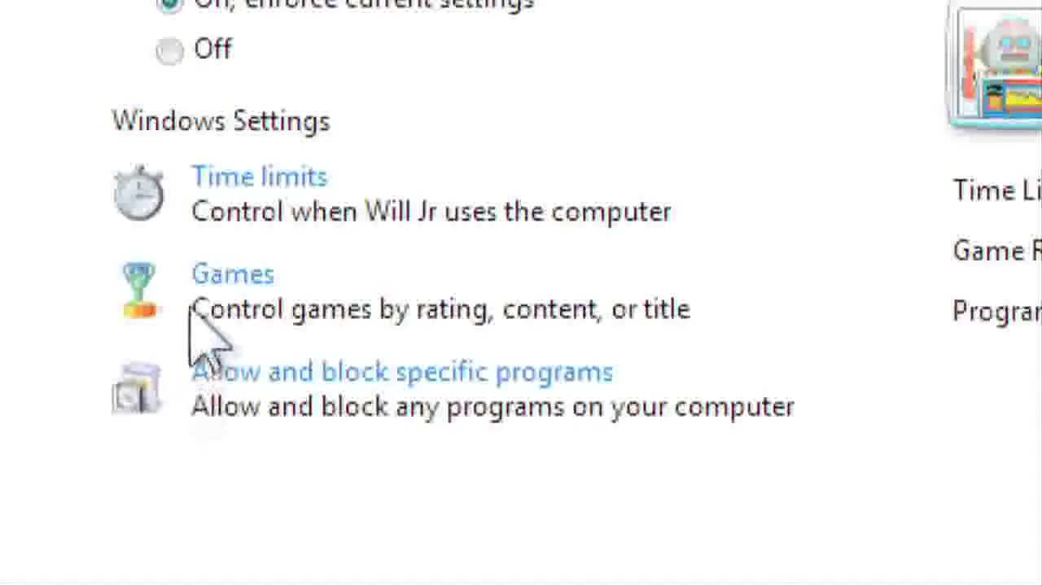
Step: Open the account's time limits and block midnight to 9 AM and 8 PM to midnight every day
{"action": "left_click", "coordinate": [224, 183]}
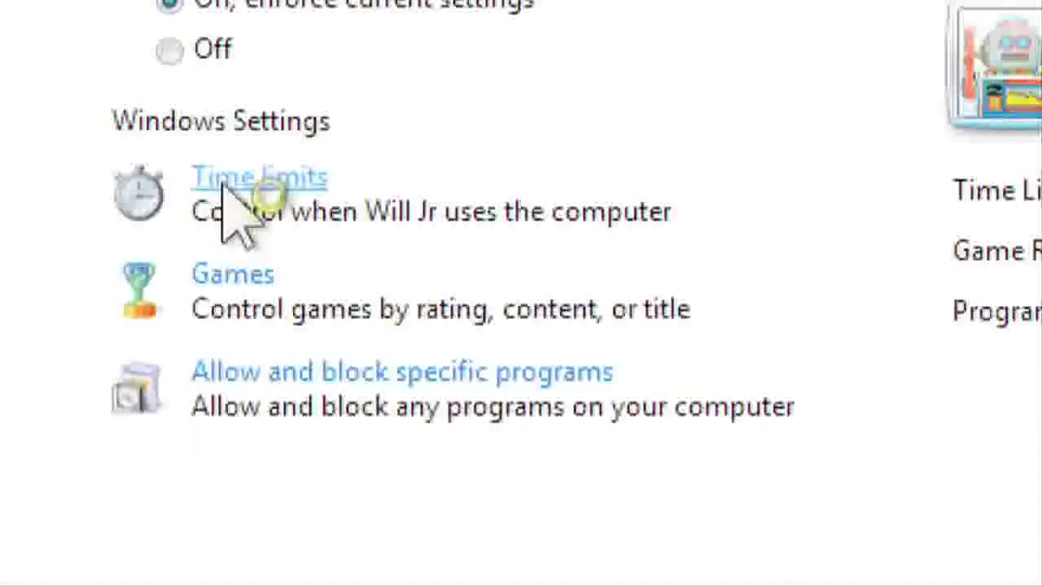
{"action": "left_click", "coordinate": [247, 152]}
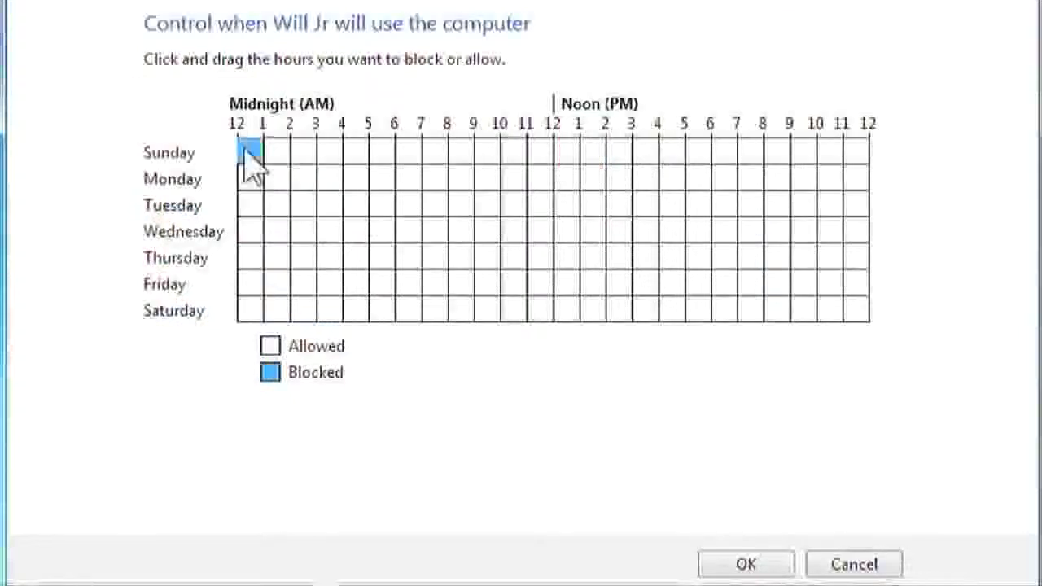
{"action": "left_click_drag", "start_coordinate": [247, 152], "coordinate": [460, 326]}
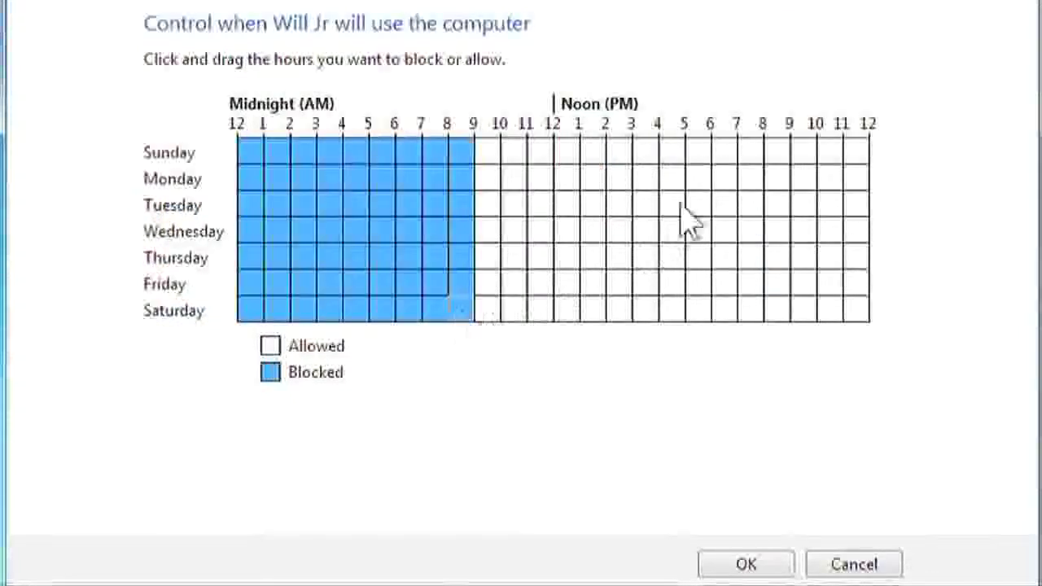
{"action": "left_click_drag", "start_coordinate": [769, 150], "coordinate": [864, 313]}
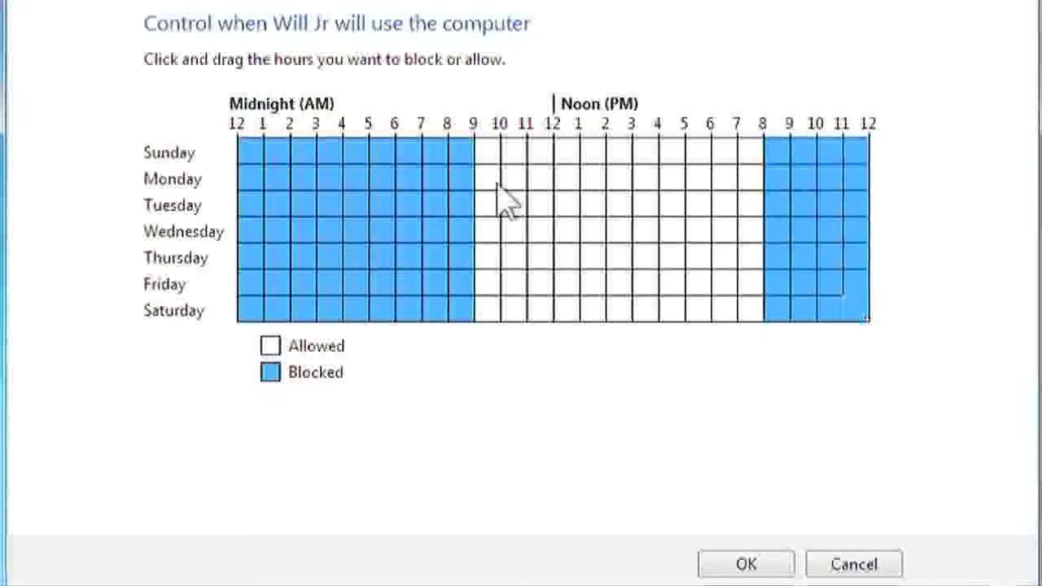
Step: Block 9 AM to 5 PM Monday through Friday, allow 8 to 9 PM on Friday and Saturday, and save the time limits
{"action": "left_click_drag", "start_coordinate": [488, 184], "coordinate": [681, 296]}
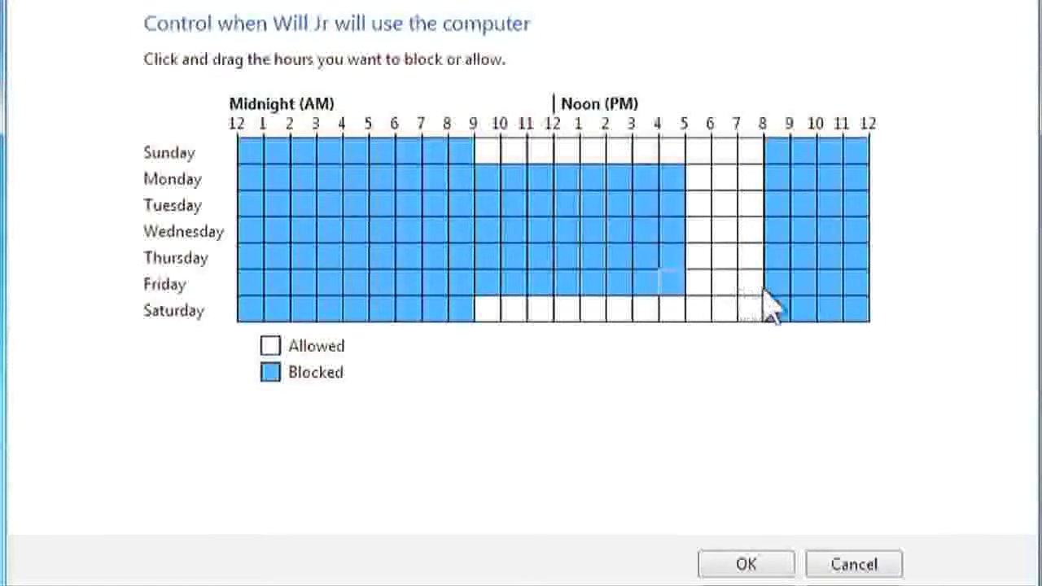
{"action": "left_click_drag", "start_coordinate": [764, 290], "coordinate": [774, 308]}
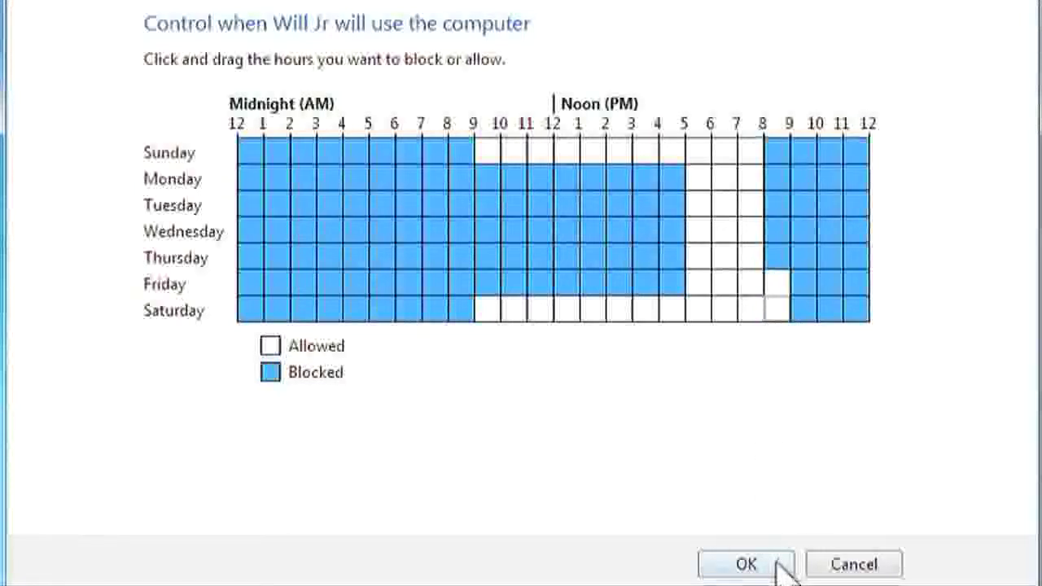
{"action": "left_click", "coordinate": [745, 564]}
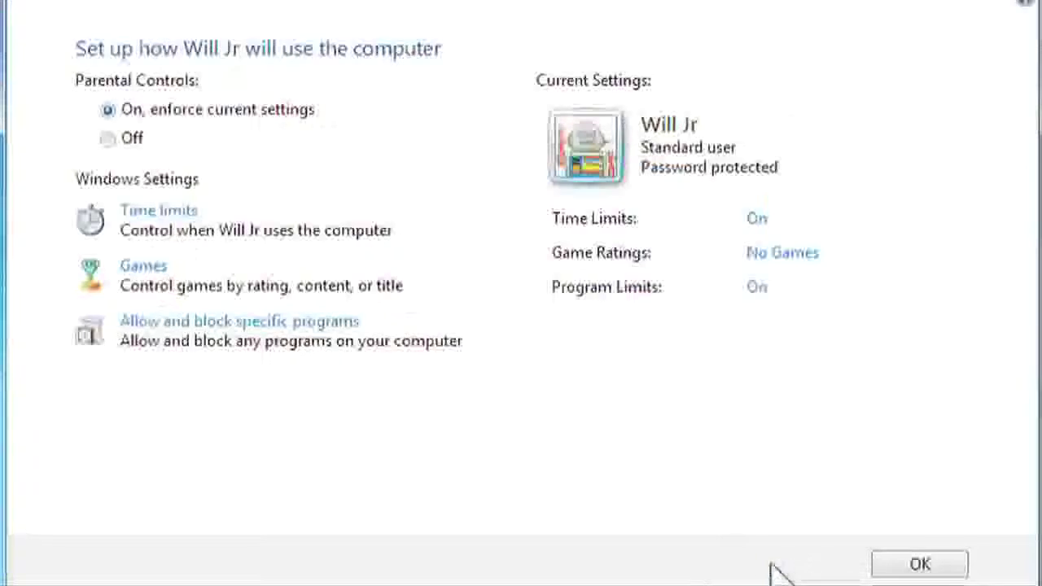
Step: Allow the account to play games up to the EVERYONE rating, and allow games with no rating
{"action": "left_click", "coordinate": [143, 266]}
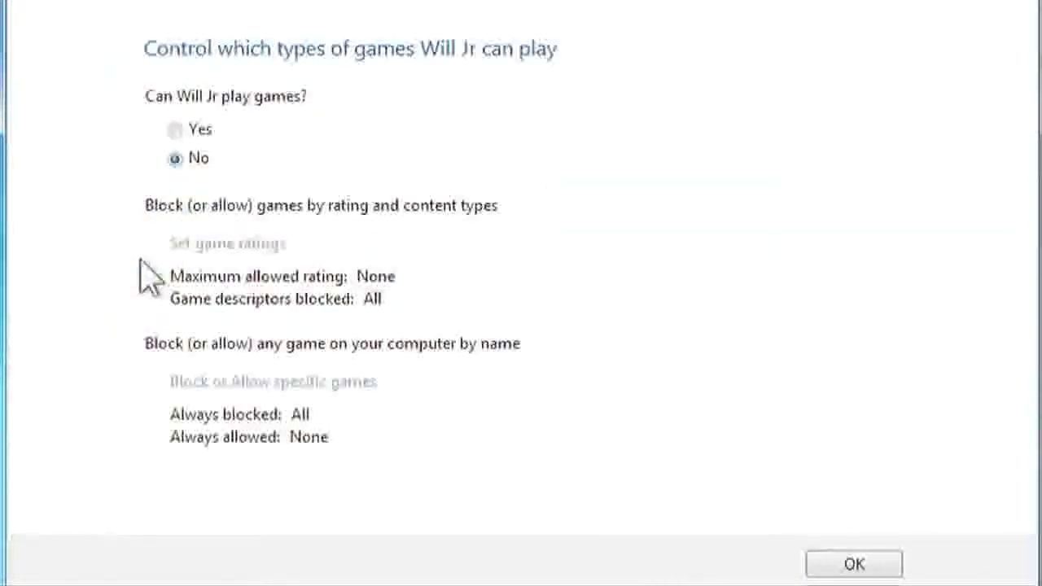
{"action": "left_click", "coordinate": [175, 130]}
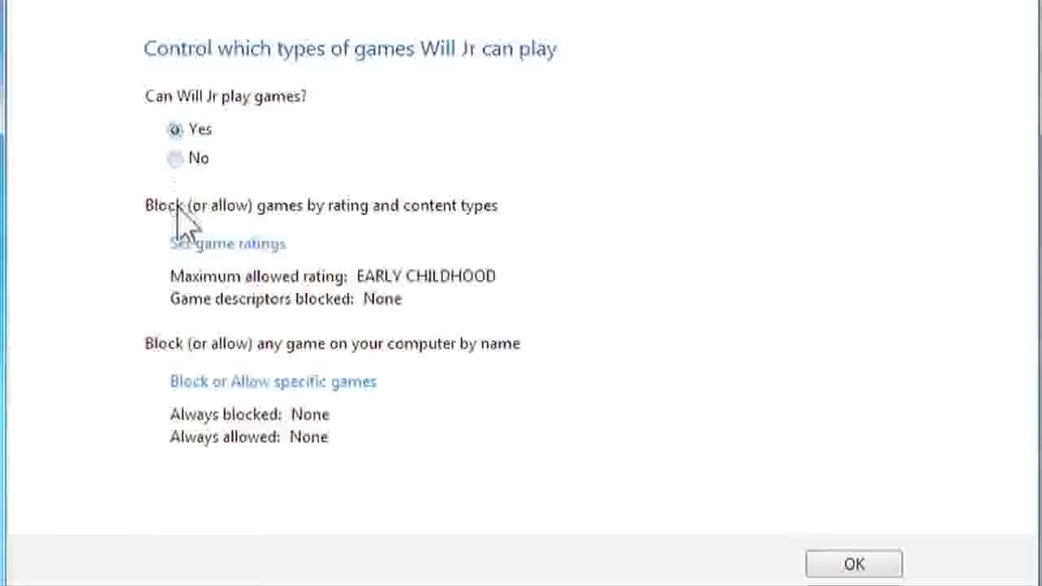
{"action": "left_click", "coordinate": [186, 244]}
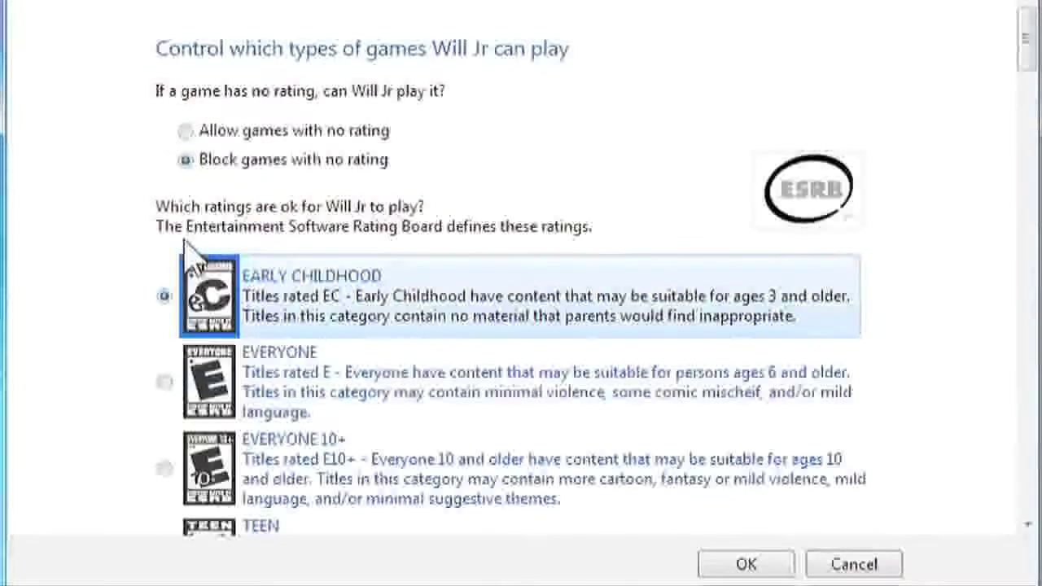
{"action": "scroll", "coordinate": [202, 244], "scroll_direction": "down", "scroll_amount": 5}
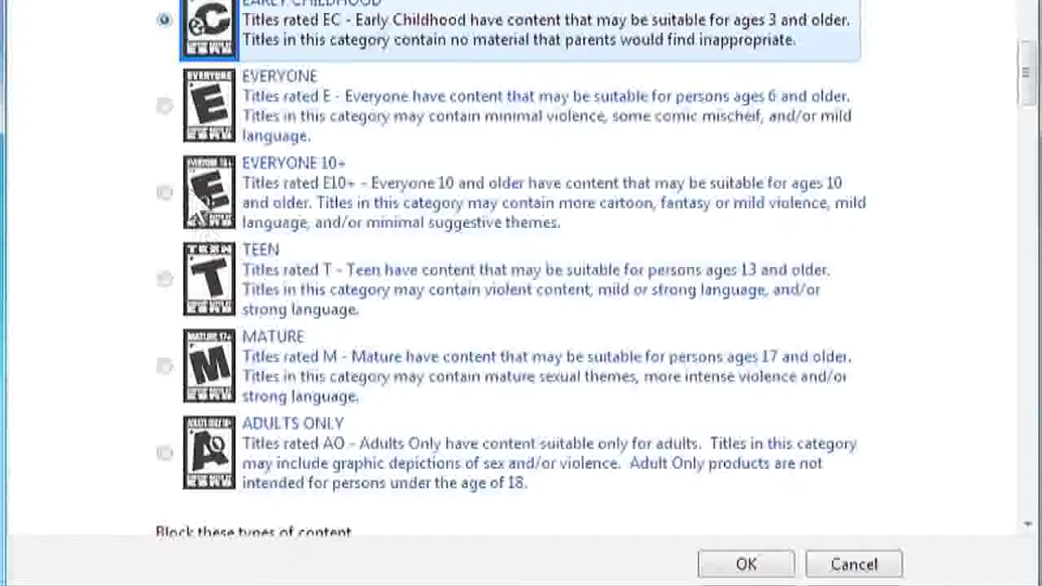
{"action": "left_click", "coordinate": [165, 105]}
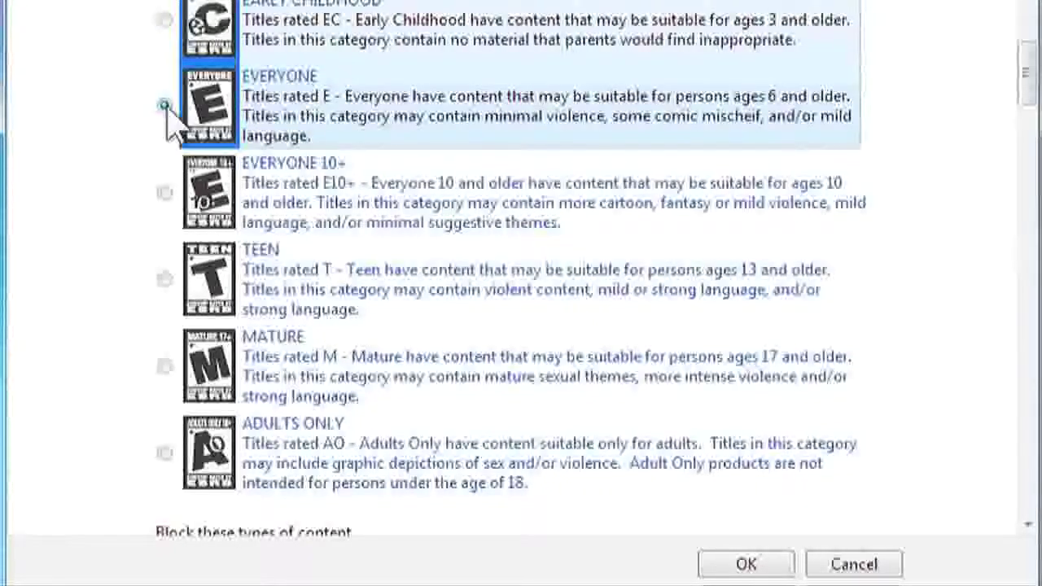
{"action": "scroll", "coordinate": [171, 122], "scroll_direction": "up", "scroll_amount": 5}
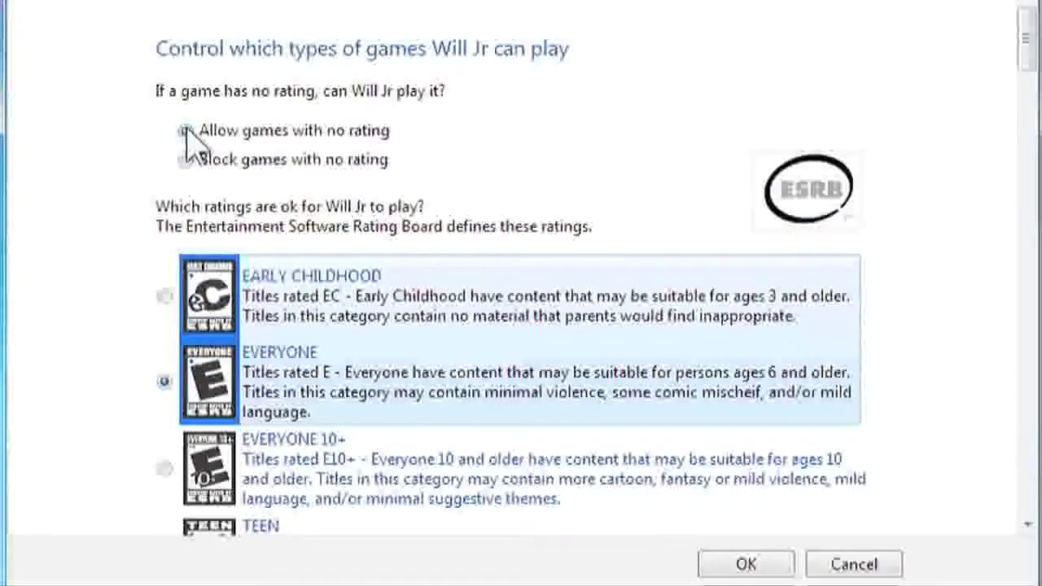
Step: Block games containing Animated Blood, Blood, Blood and Gore, and Cartoon Violence, and save the account's Parental Controls settings
{"action": "scroll", "coordinate": [187, 138], "scroll_direction": "down", "scroll_amount": 10}
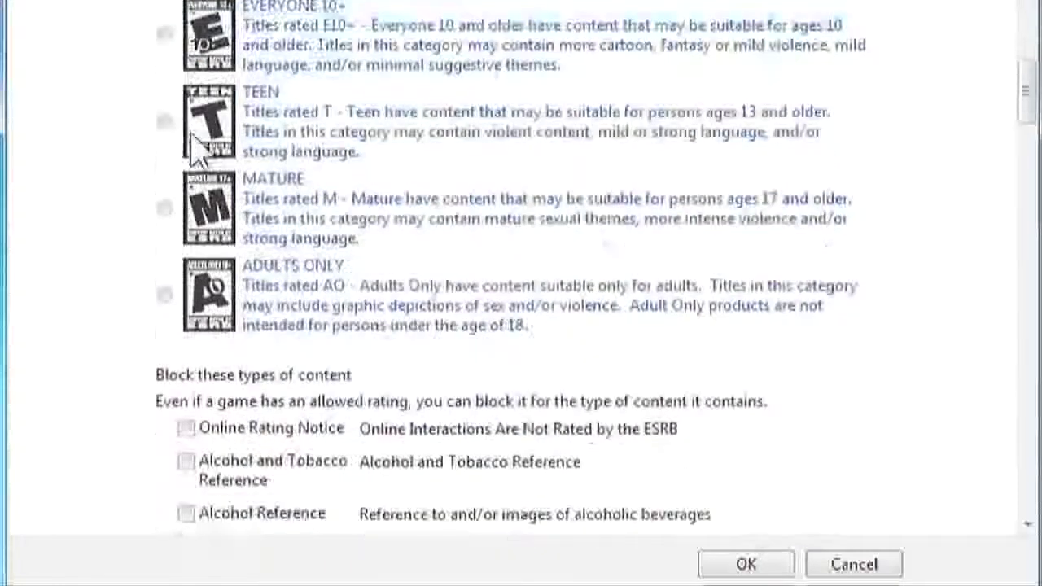
{"action": "scroll", "coordinate": [199, 151], "scroll_direction": "down", "scroll_amount": 6}
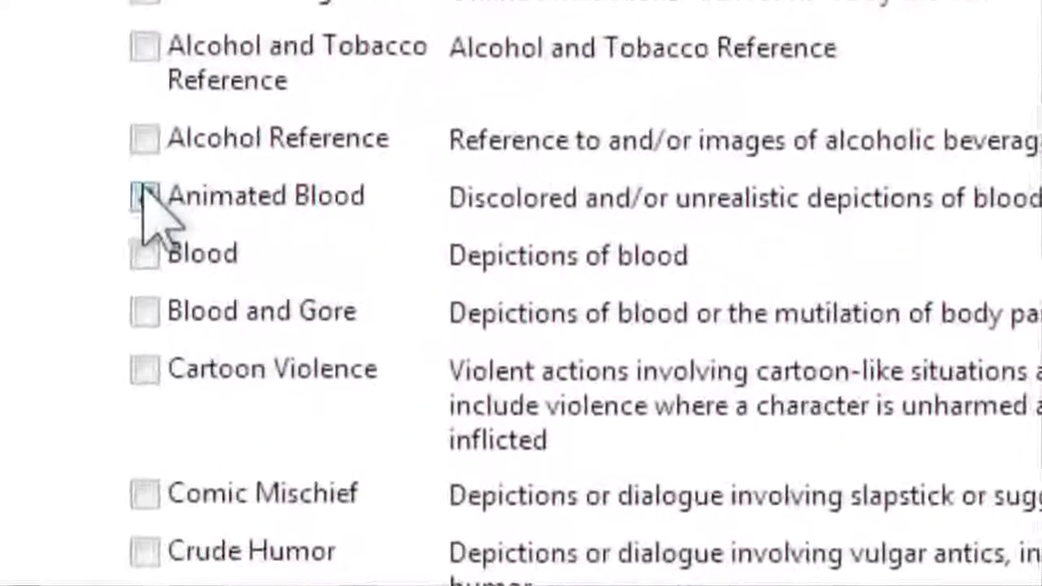
{"action": "left_click", "coordinate": [145, 196]}
{"action": "left_click", "coordinate": [145, 255]}
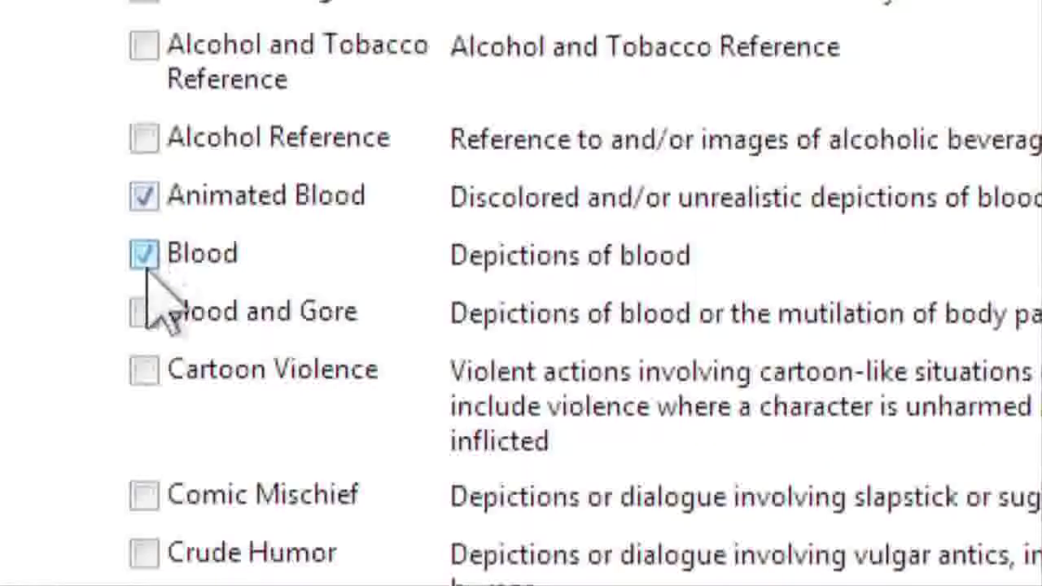
{"action": "left_click", "coordinate": [145, 370]}
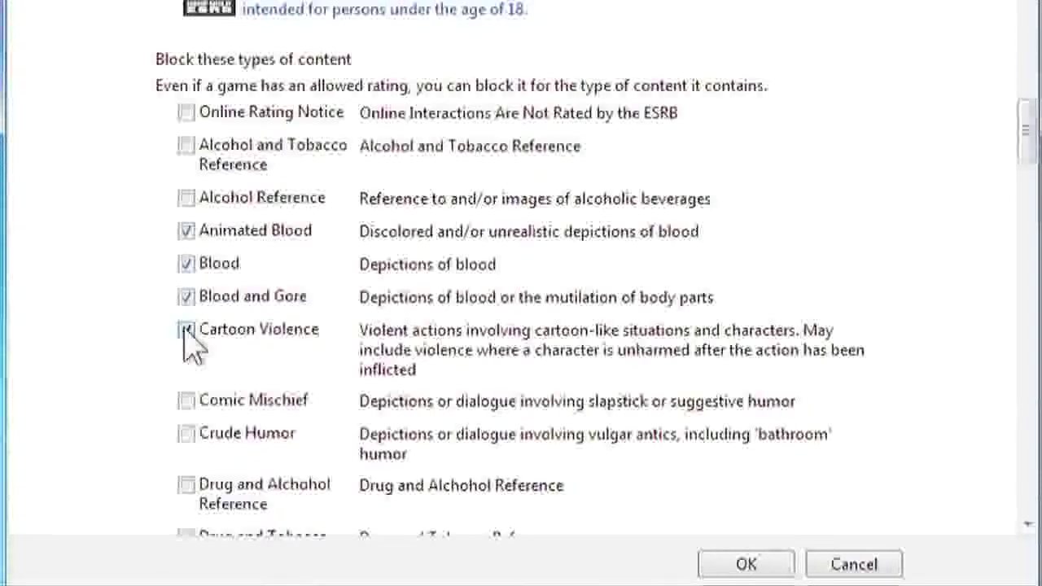
{"action": "left_click", "coordinate": [726, 569]}
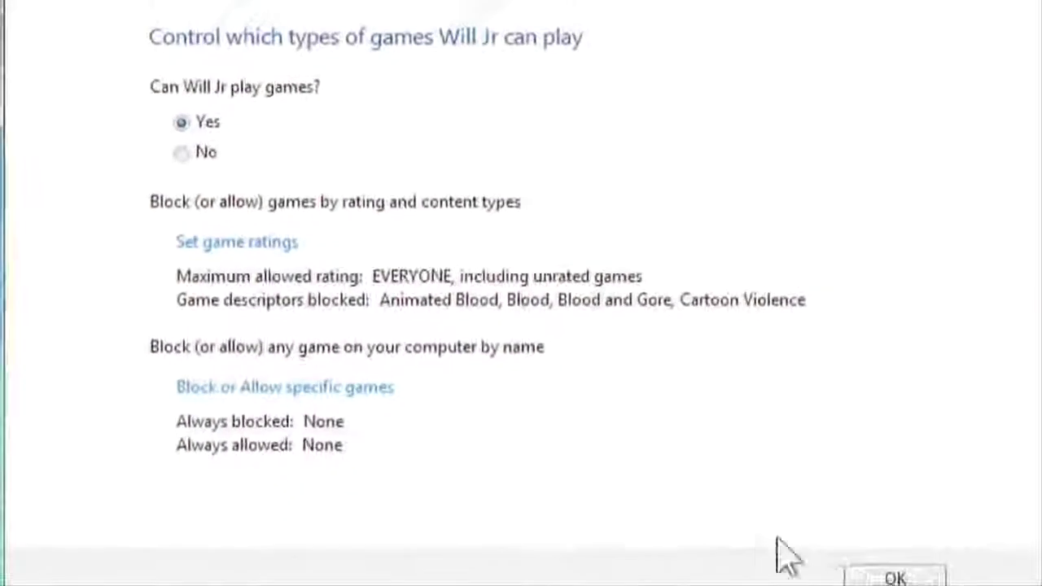
{"action": "left_click", "coordinate": [889, 576]}
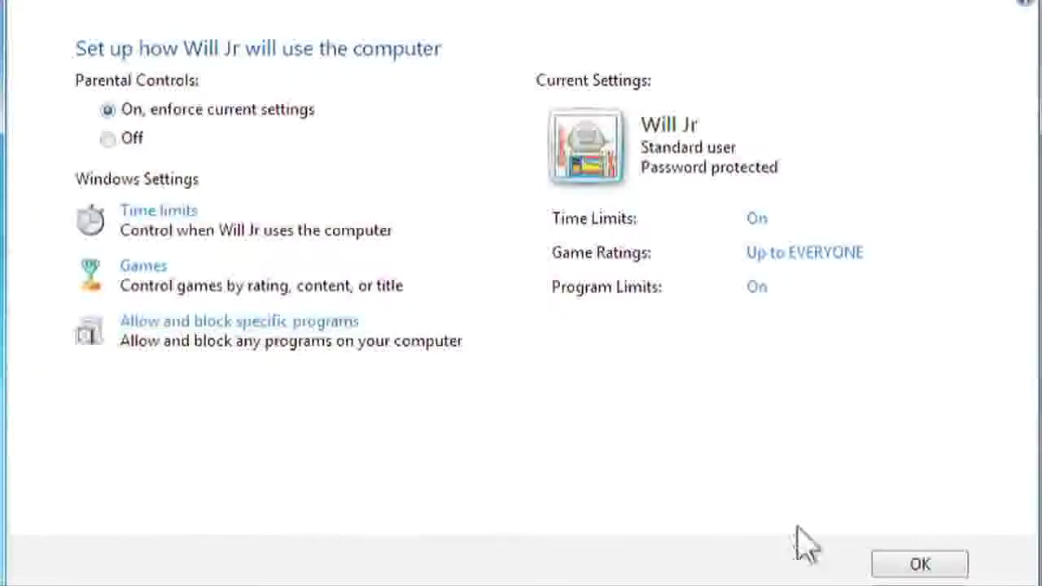
{"action": "left_click", "coordinate": [882, 568]}
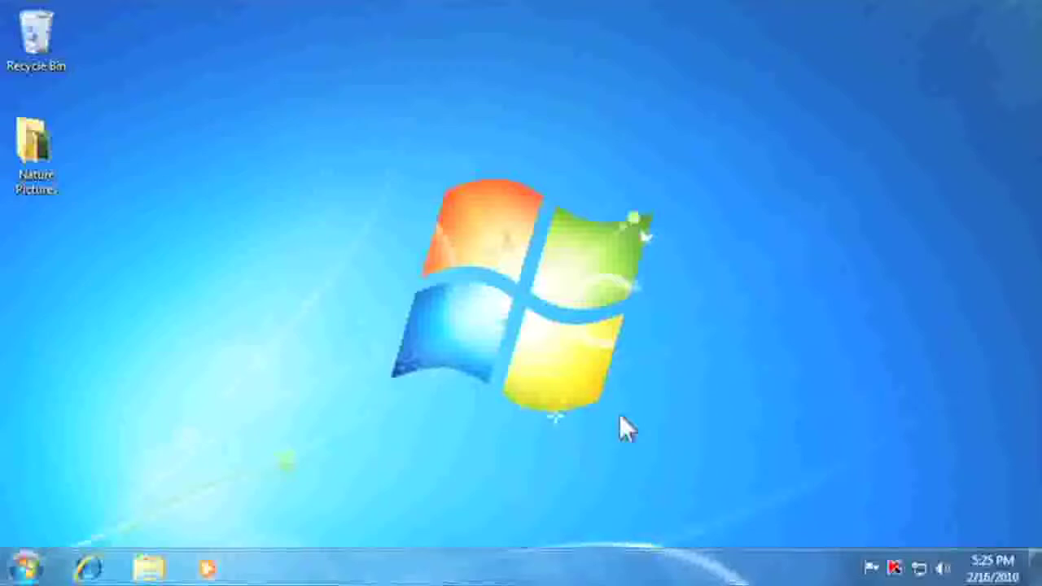
Step: Open the Libraries window and include the desktop folder Nature Pictures in the Pictures library
{"action": "left_click", "coordinate": [148, 567]}
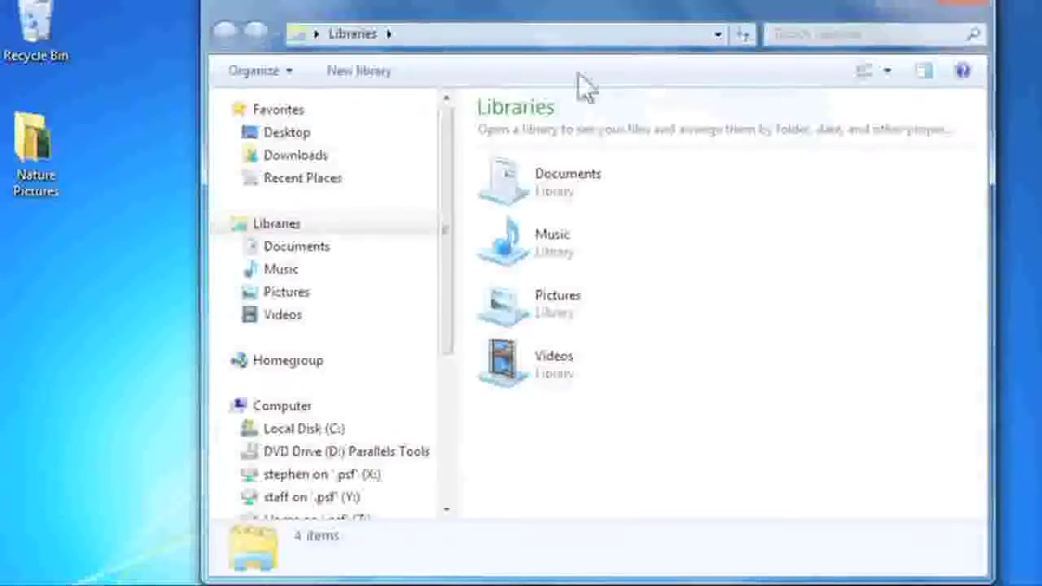
{"action": "right_click", "coordinate": [43, 137]}
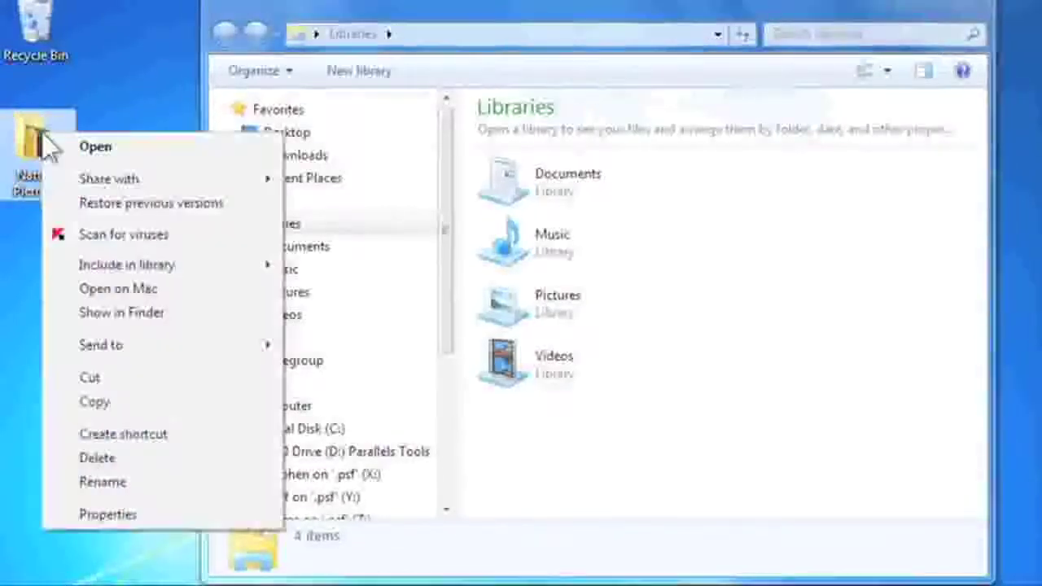
{"action": "mouse_move", "coordinate": [134, 273]}
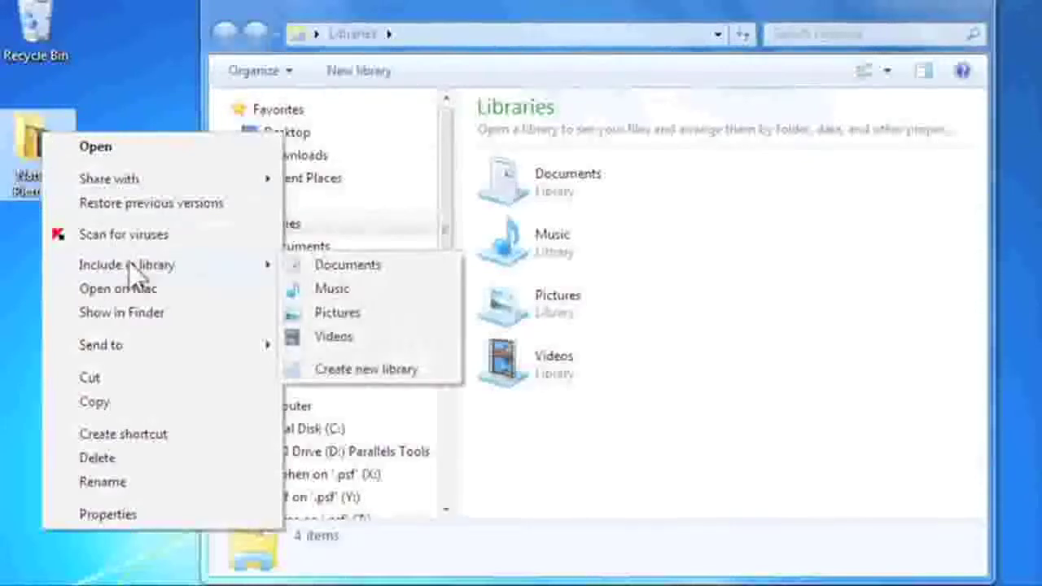
{"action": "left_click", "coordinate": [309, 310]}
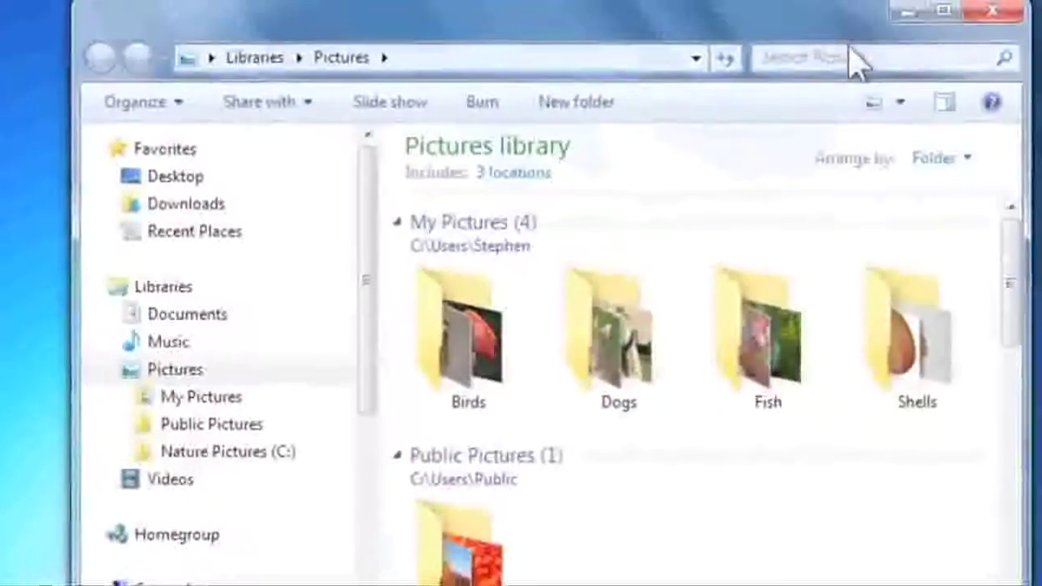
Step: Search the Pictures library for "rose"
{"action": "left_click", "coordinate": [851, 51]}
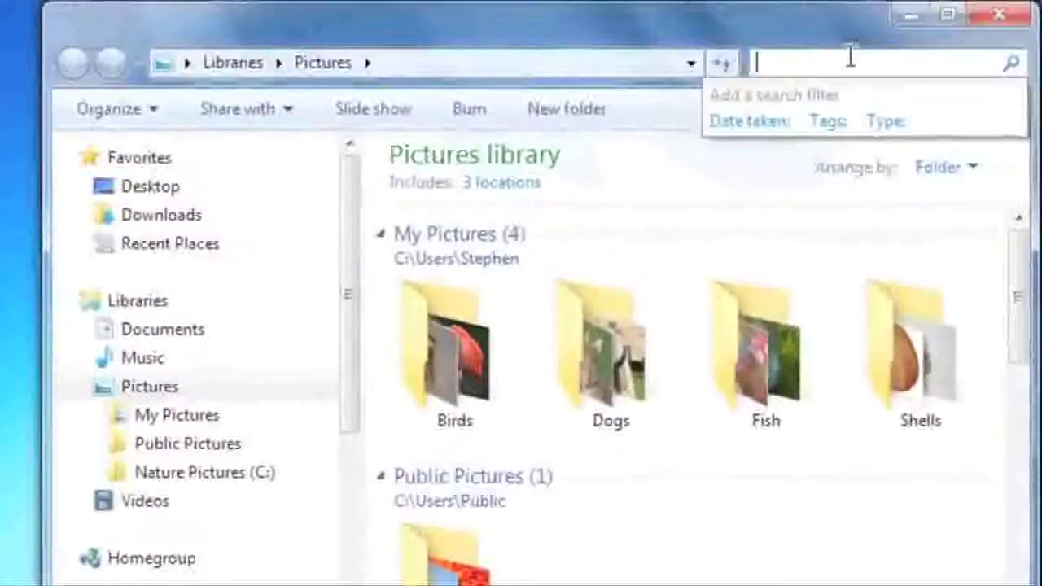
{"action": "type", "text": "rose"}
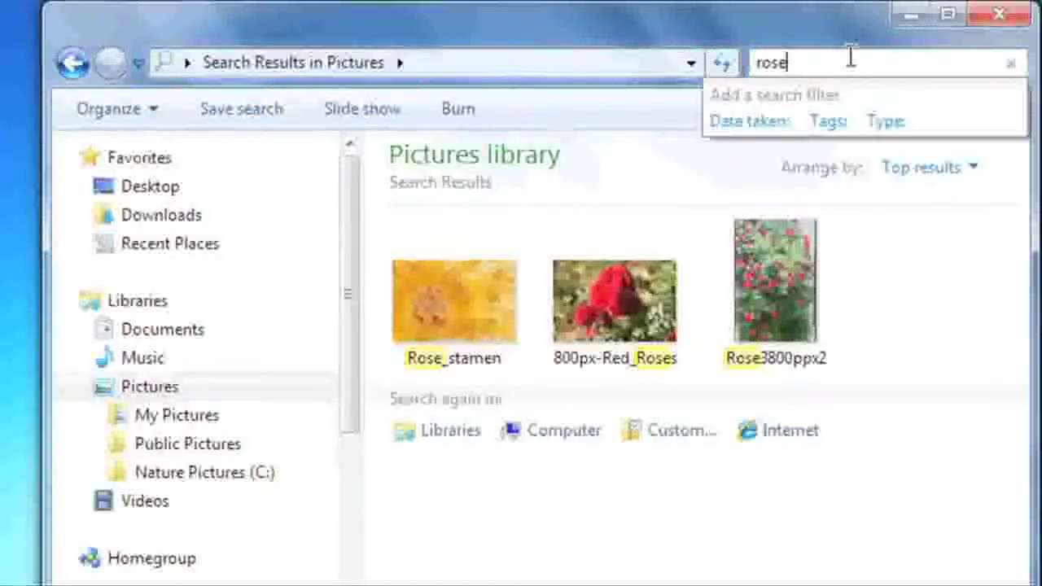
{"action": "key", "text": "Return"}
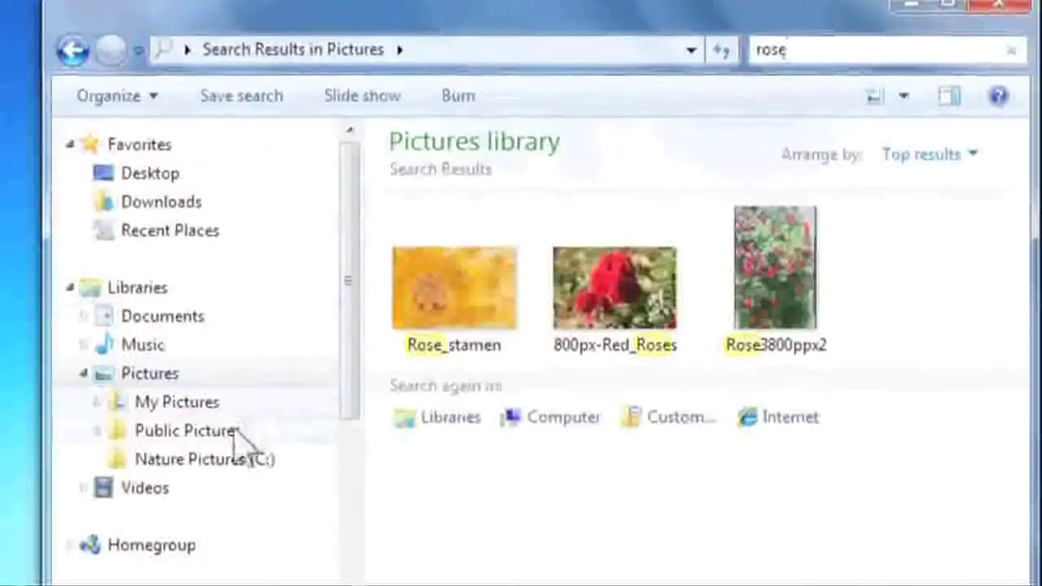
Step: Open the Nature Pictures folder, add the tag "yellow" to the 450px-Blooms picture, and save it
{"action": "left_click", "coordinate": [238, 391]}
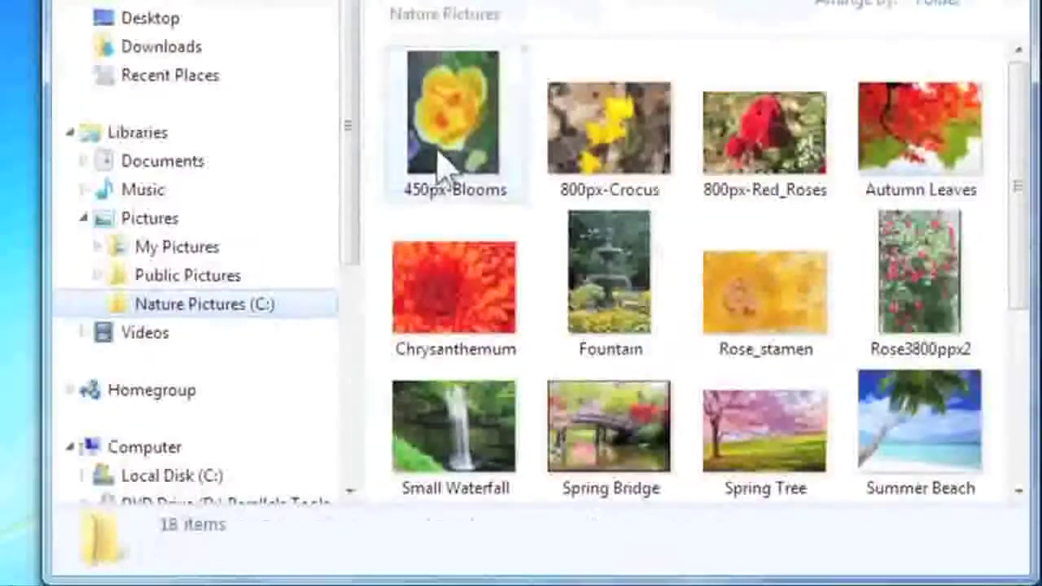
{"action": "left_click", "coordinate": [444, 167]}
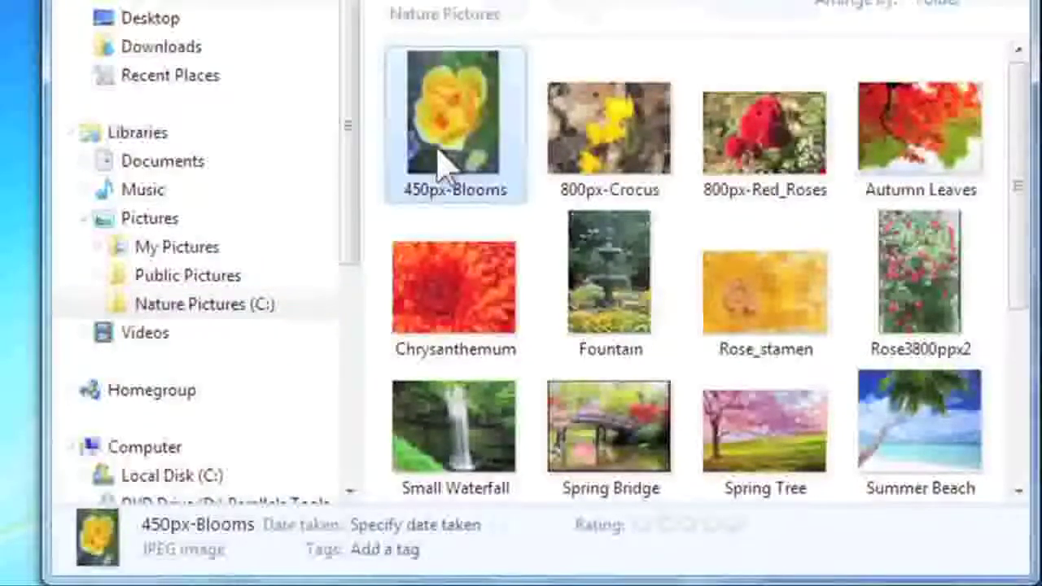
{"action": "left_click", "coordinate": [380, 551]}
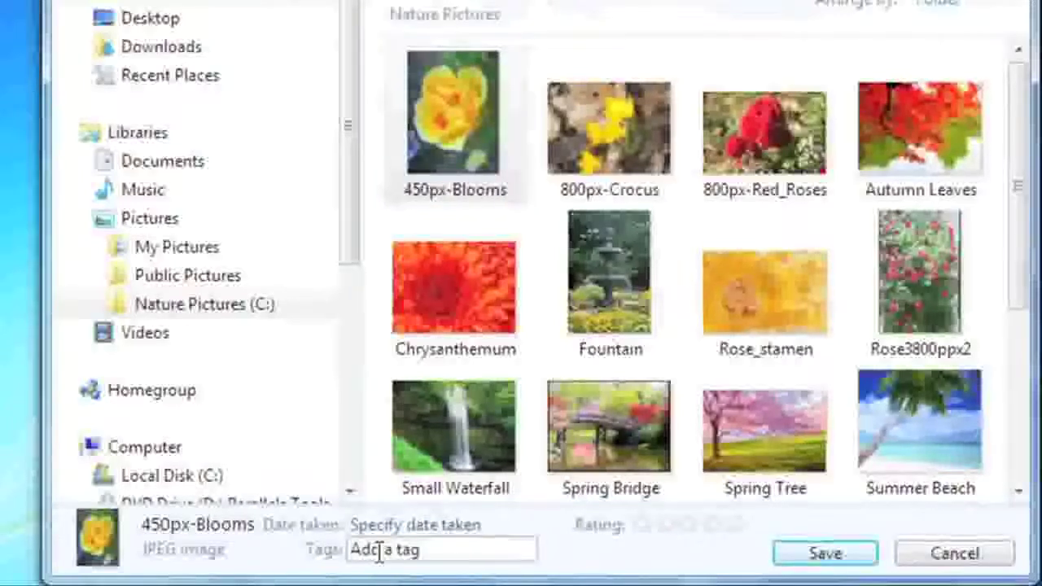
{"action": "type", "text": "yell"}
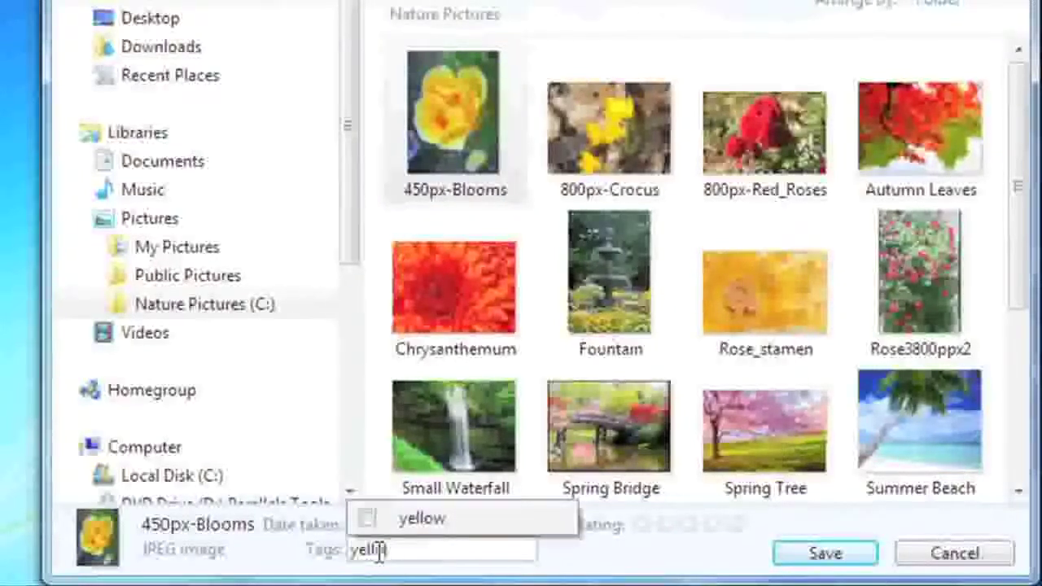
{"action": "type", "text": "ow;"}
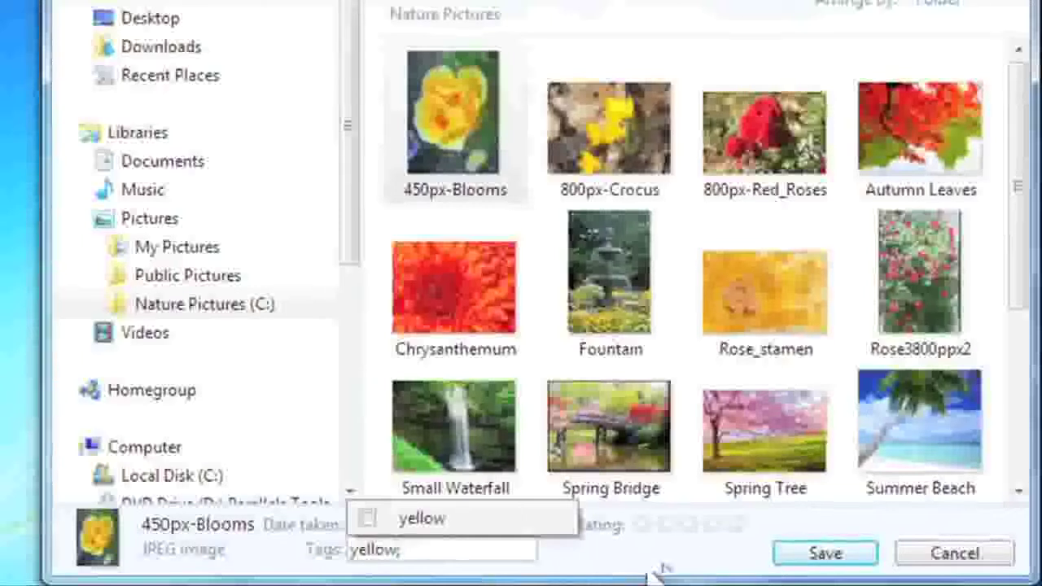
{"action": "left_click", "coordinate": [814, 556]}
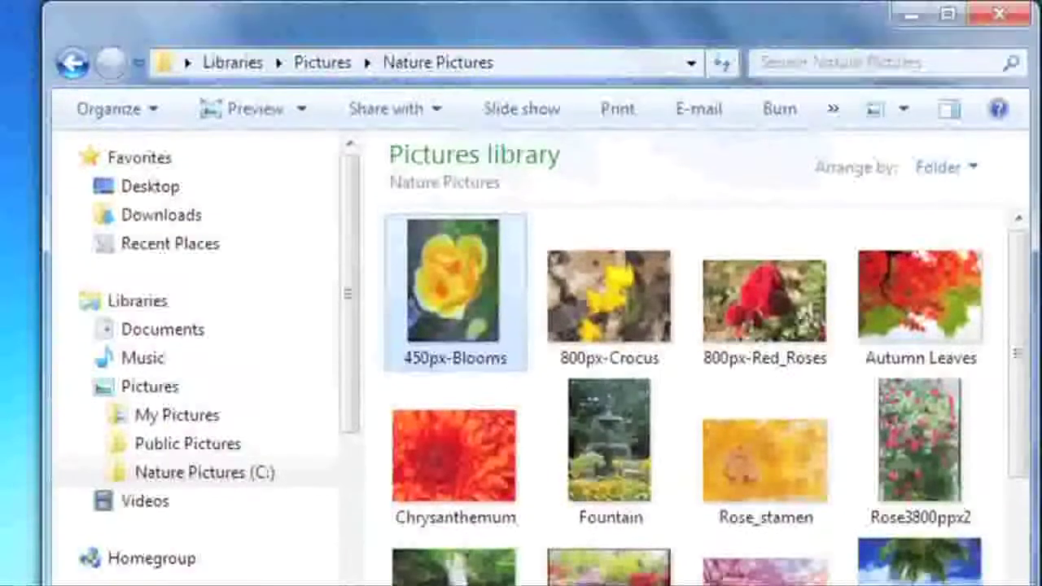
Step: Search the Nature Pictures folder for "yellow" and clear the search text
{"action": "left_click", "coordinate": [951, 62]}
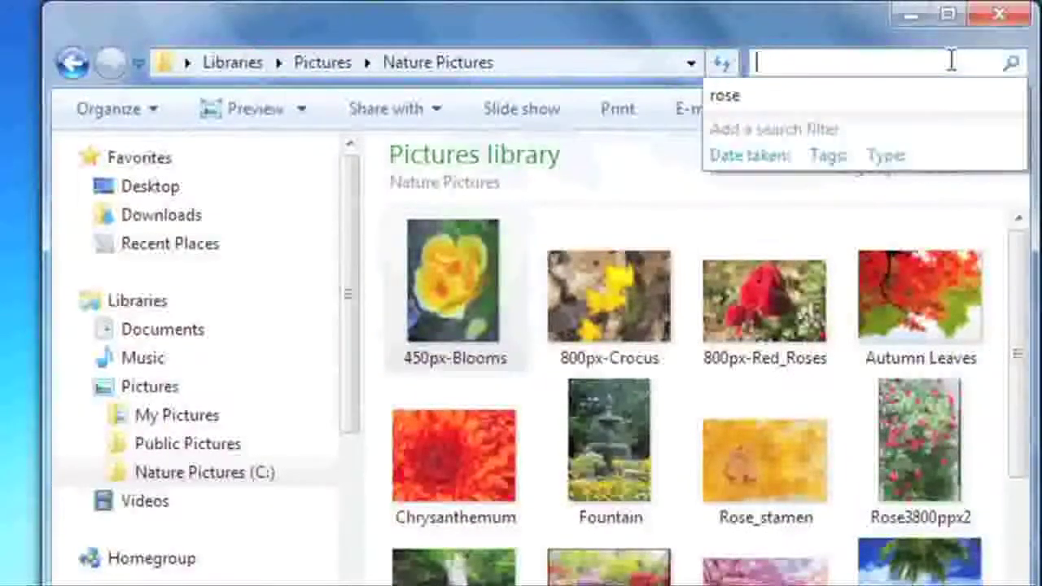
{"action": "type", "text": "yellow"}
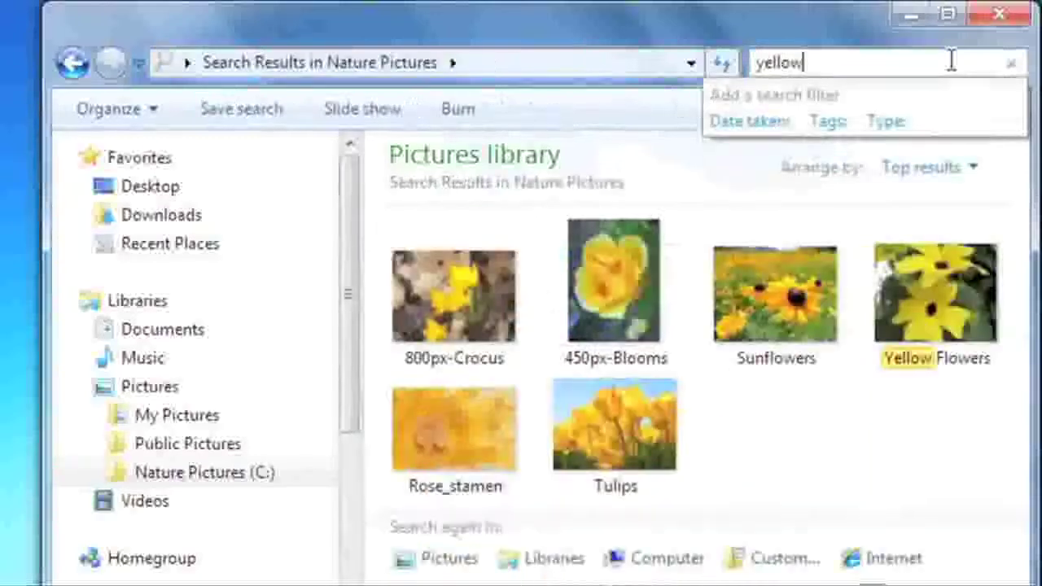
{"action": "key", "text": "BackSpace"}
{"action": "key", "text": "BackSpace"}
{"action": "key", "text": "BackSpace"}
{"action": "key", "text": "BackSpace"}
{"action": "key", "text": "BackSpace"}
{"action": "key", "text": "BackSpace"}
Step: Search the Nature Pictures folder for "red" and filter by a date taken of earlier this year
{"action": "type", "text": "r"}
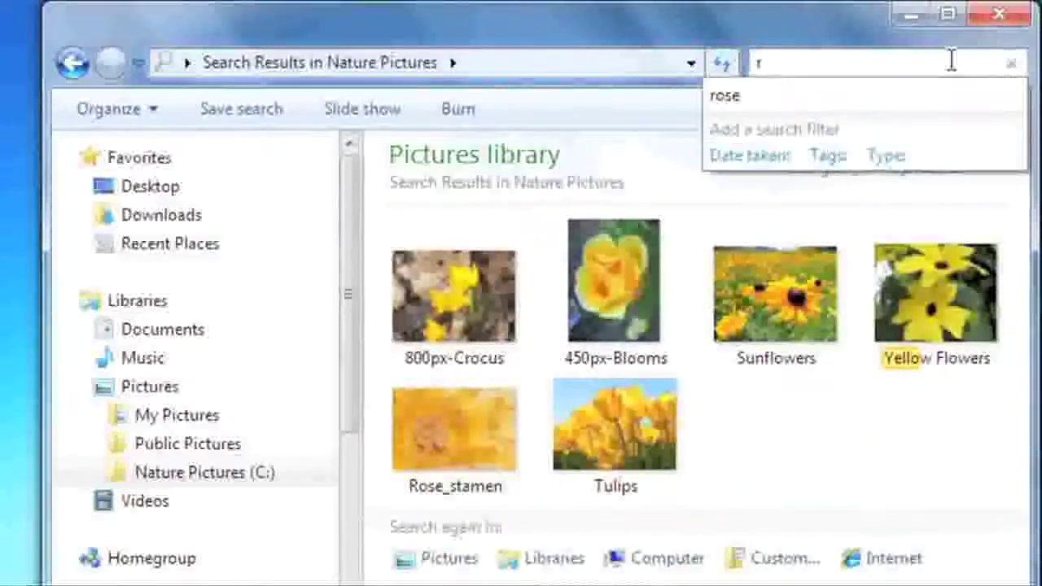
{"action": "type", "text": "ed"}
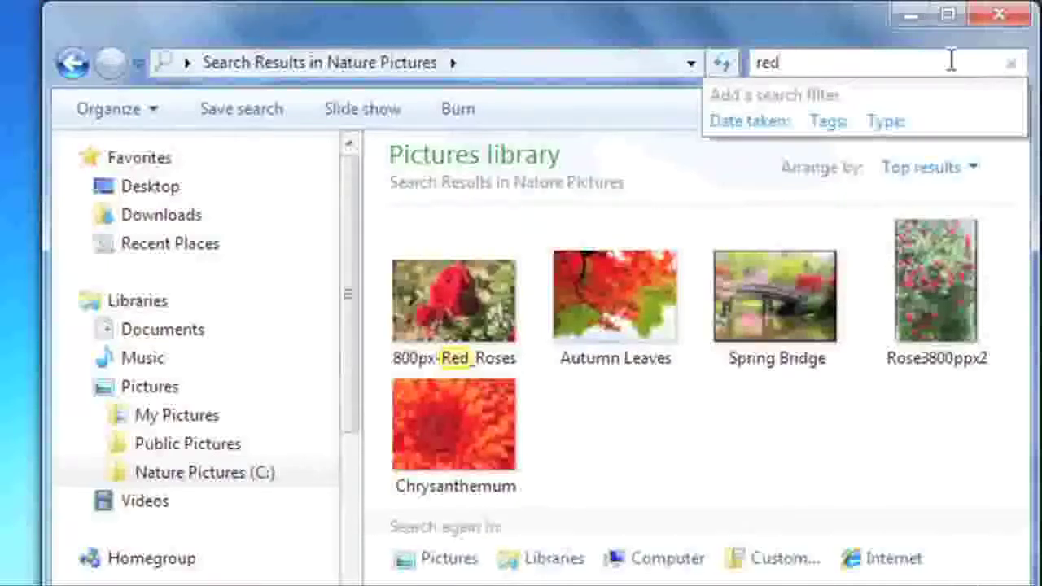
{"action": "left_click", "coordinate": [771, 122]}
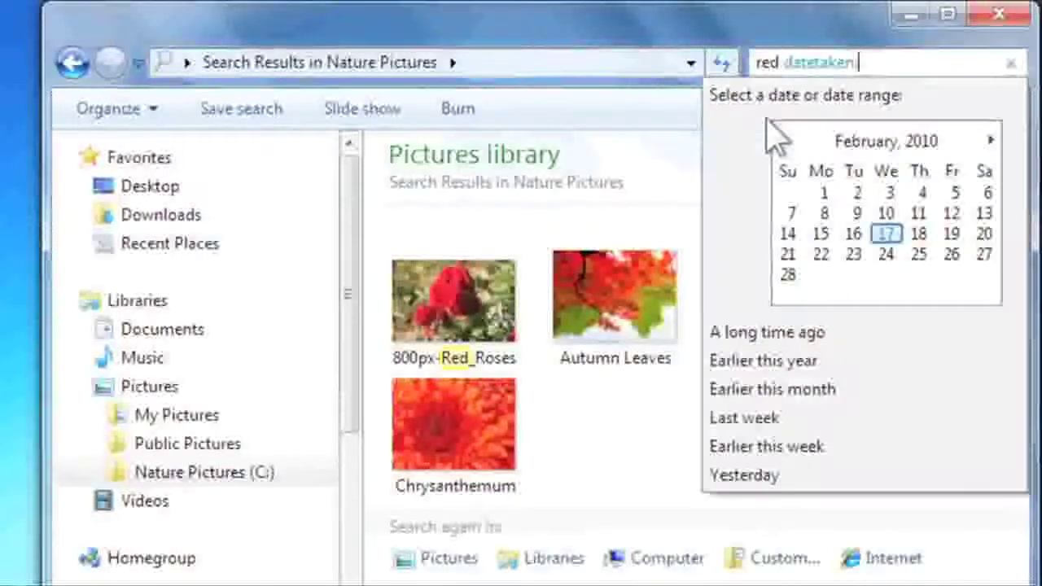
{"action": "left_click", "coordinate": [798, 361]}
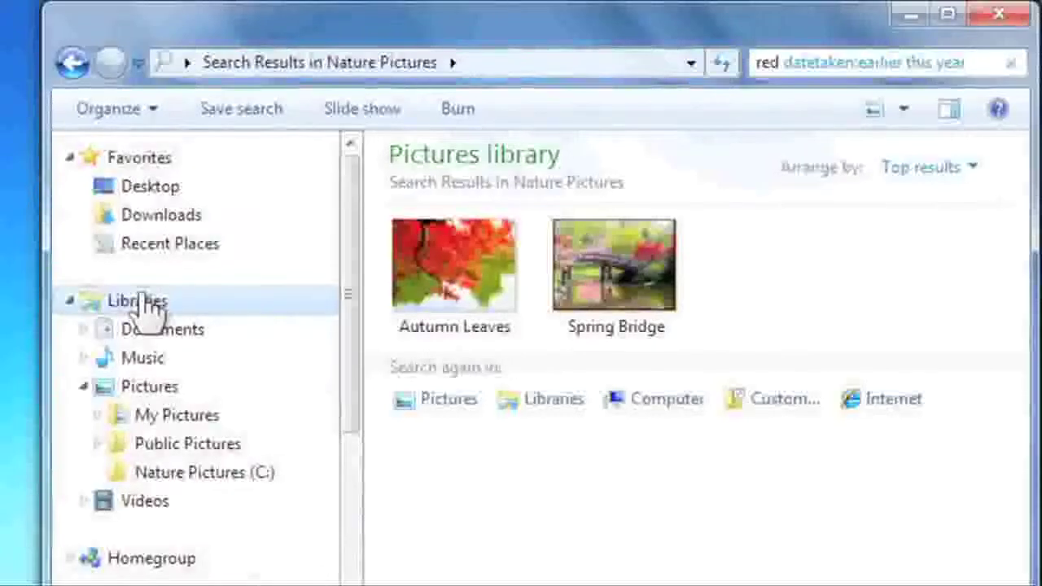
Step: Create a new library named Africa in Libraries
{"action": "left_click", "coordinate": [142, 303]}
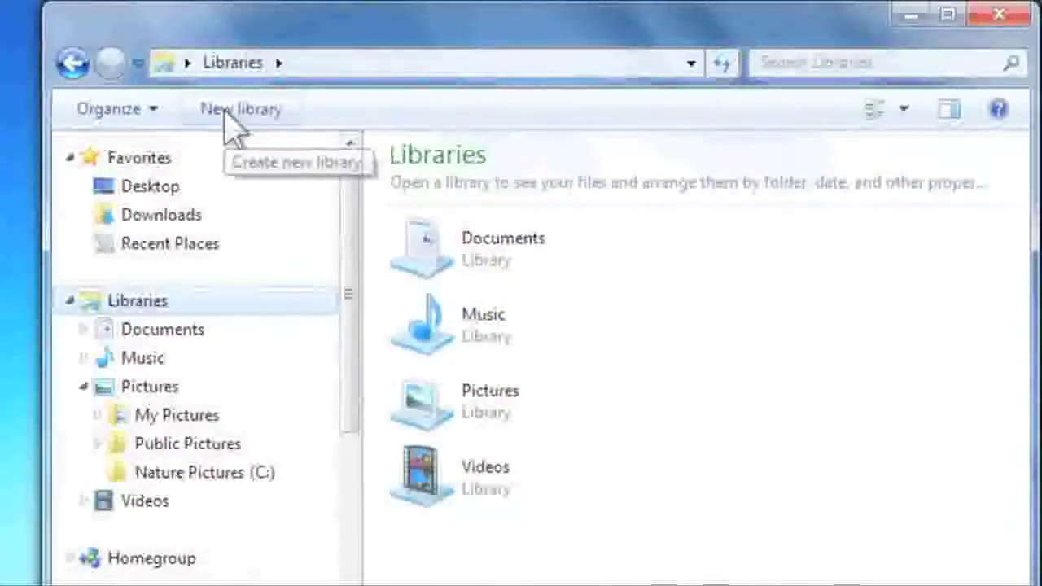
{"action": "left_click", "coordinate": [228, 112]}
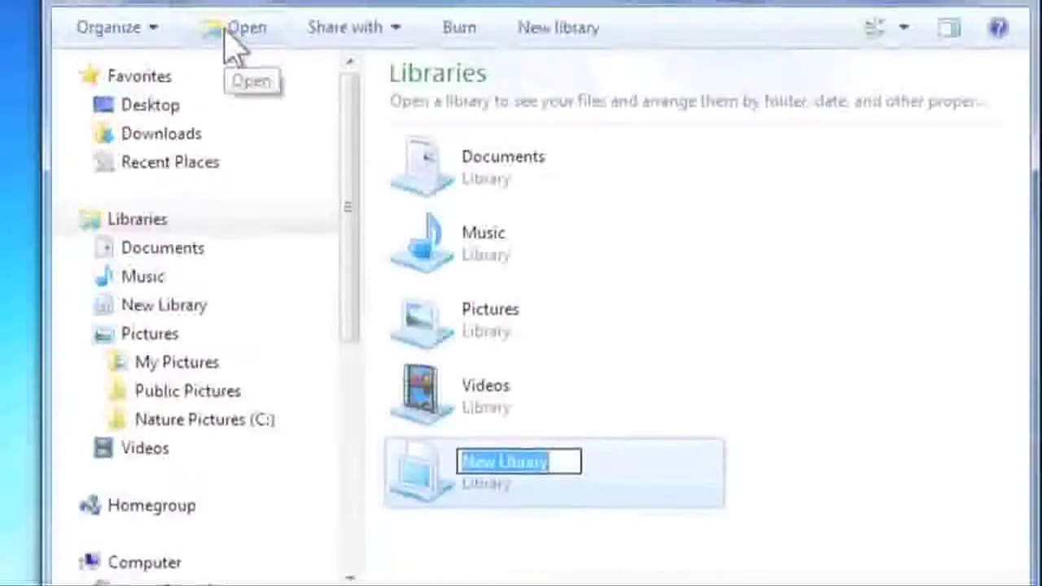
{"action": "type", "text": "A"}
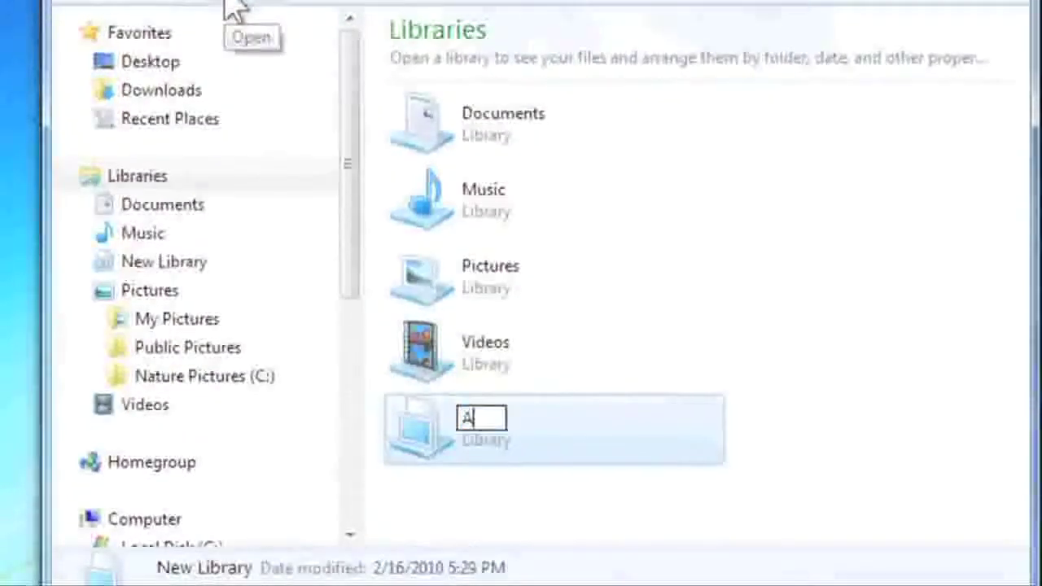
{"action": "type", "text": "fr"}
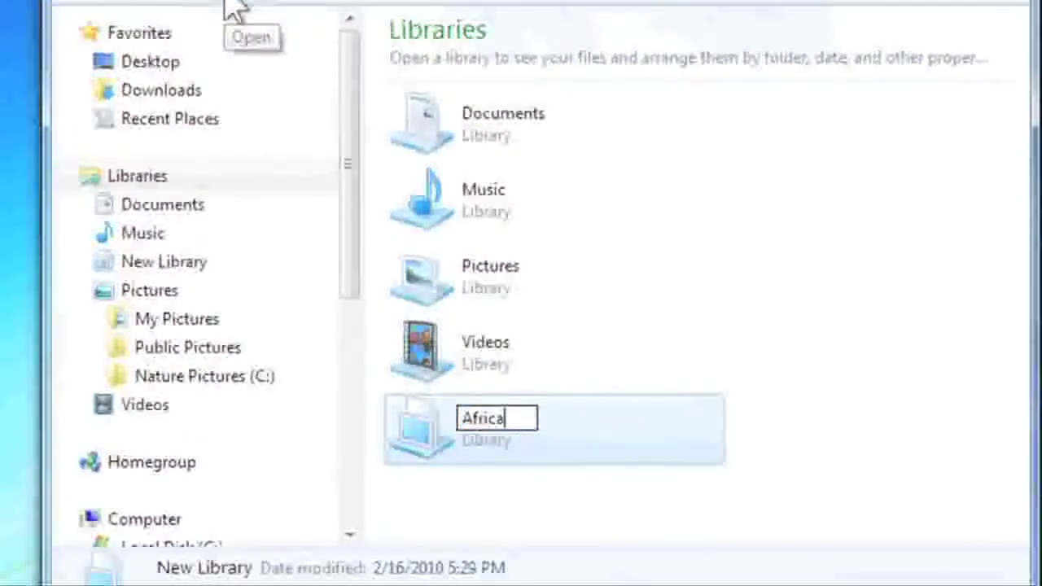
{"action": "type", "text": "ica"}
{"action": "left_click", "coordinate": [517, 536]}
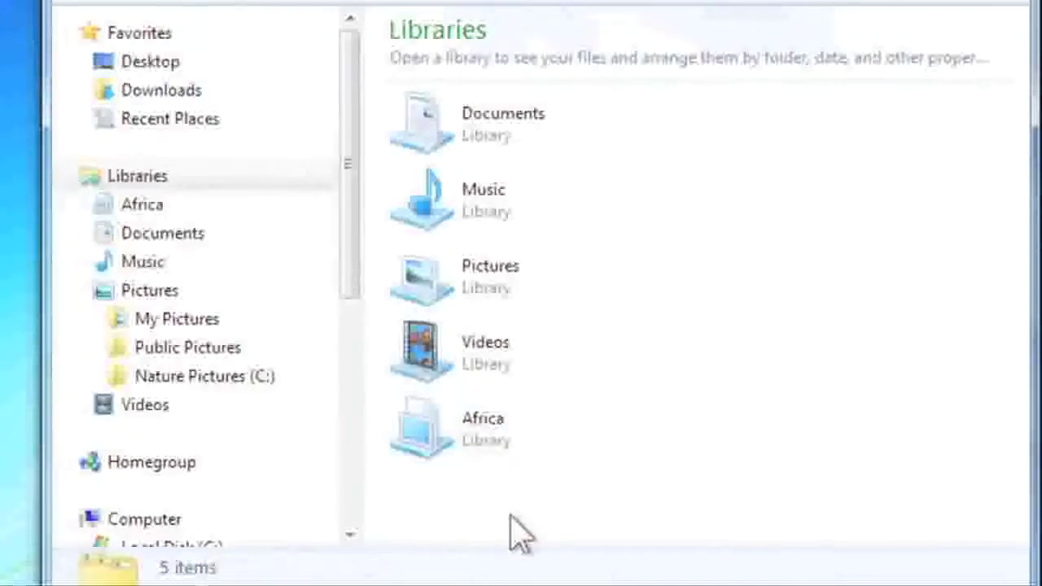
Step: Include the Africa Images folder from Local Disk (C:) in the Africa library and open that library
{"action": "left_click_drag", "start_coordinate": [349, 279], "coordinate": [350, 398]}
{"action": "left_click", "coordinate": [82, 335]}
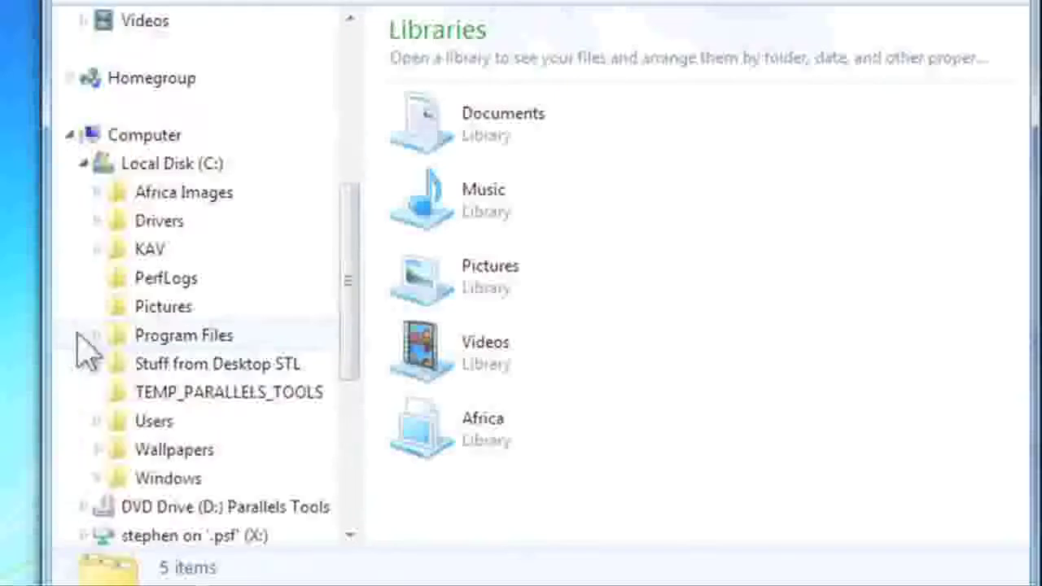
{"action": "right_click", "coordinate": [153, 204]}
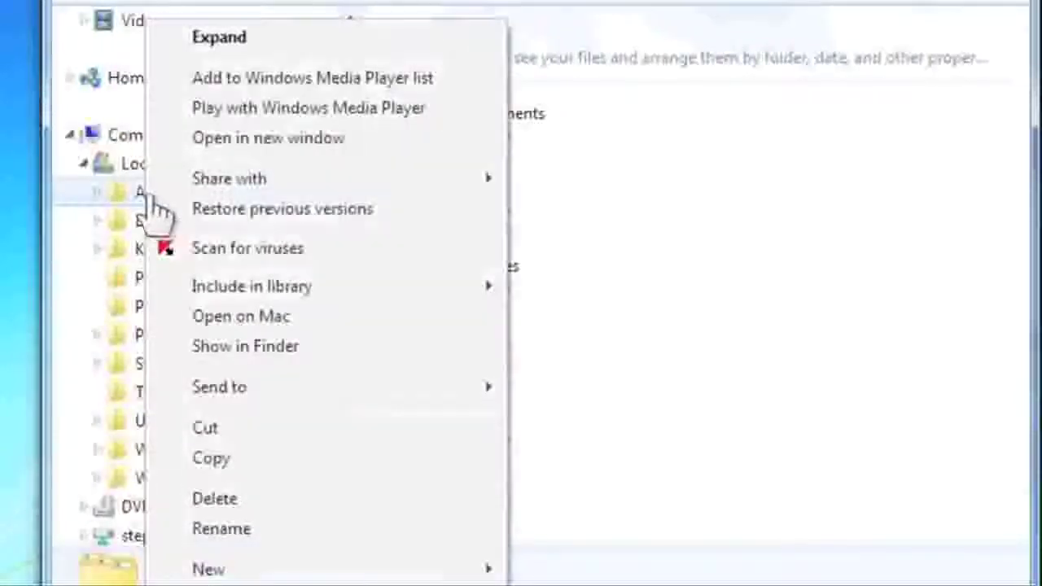
{"action": "mouse_move", "coordinate": [295, 291]}
{"action": "left_click", "coordinate": [539, 290]}
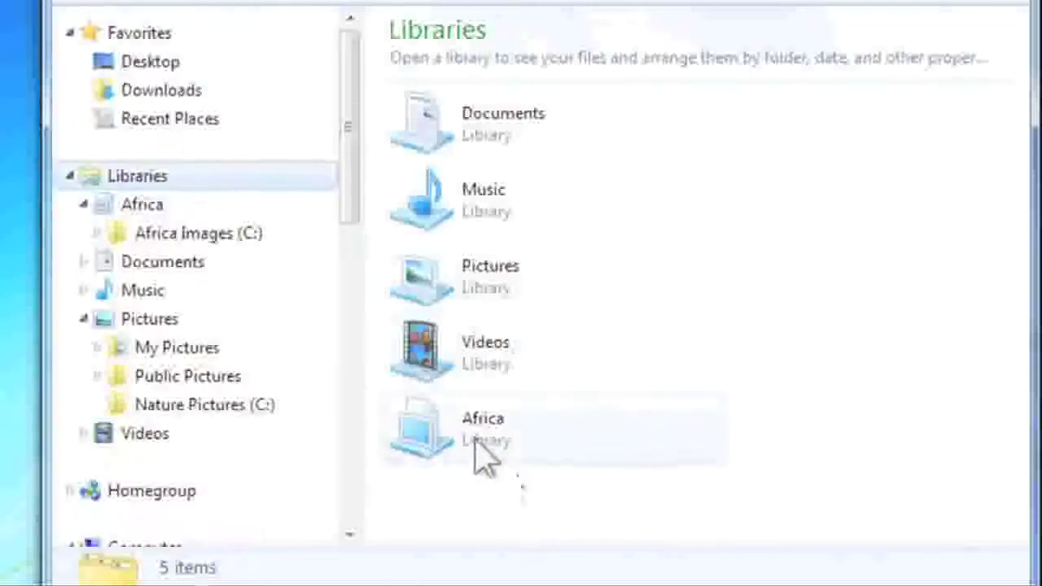
{"action": "double_click", "coordinate": [479, 452]}
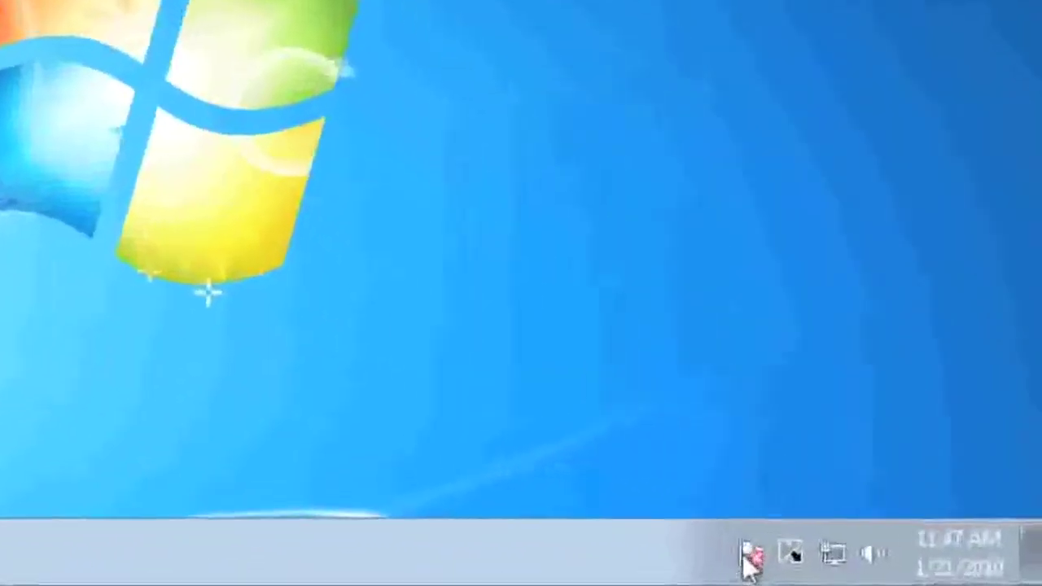
Step: Check the PC issue notifications and open Action Center from them
{"action": "mouse_move", "coordinate": [748, 560]}
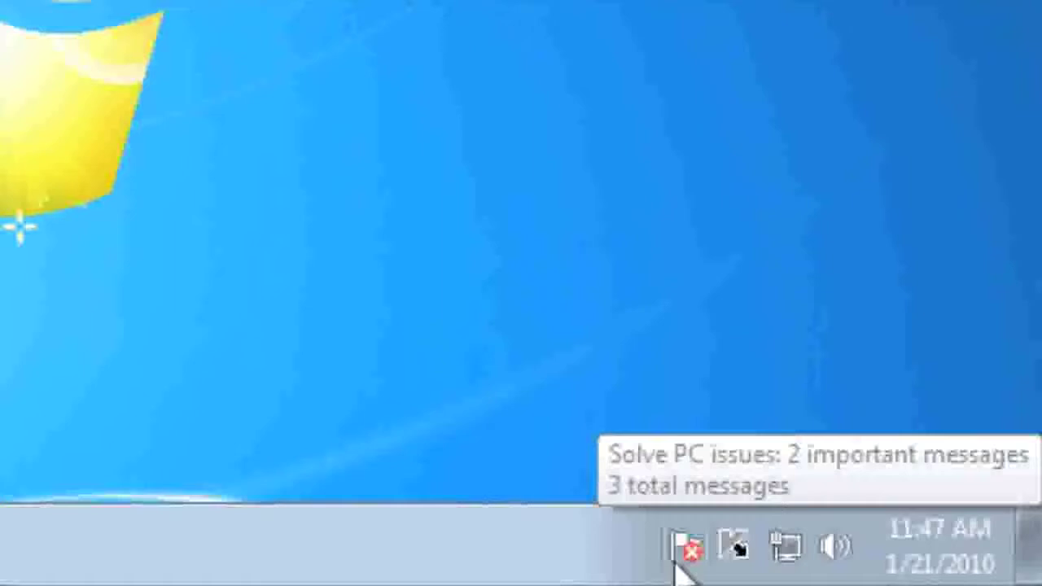
{"action": "left_click", "coordinate": [682, 547]}
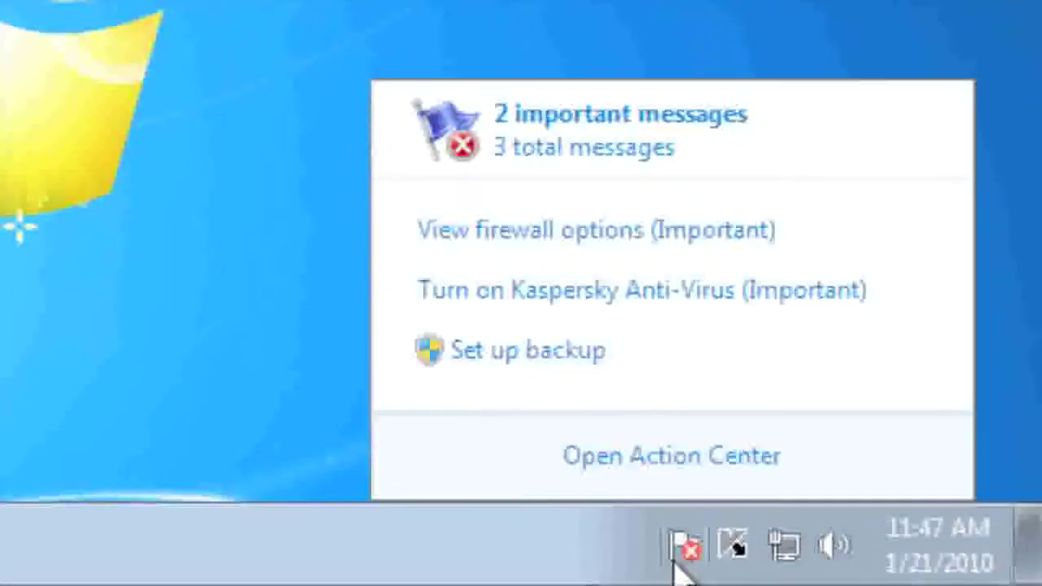
{"action": "left_click", "coordinate": [665, 458]}
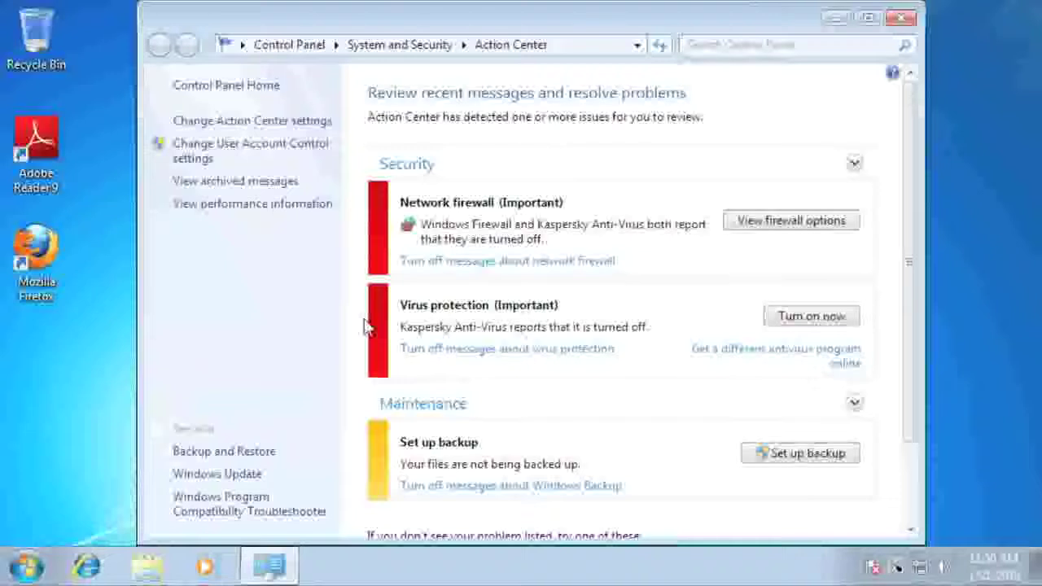
Step: Turn on Windows Firewall and Kaspersky Anti-Virus from the Security section, trusting the antivirus publisher to run the program
{"action": "left_click", "coordinate": [843, 227]}
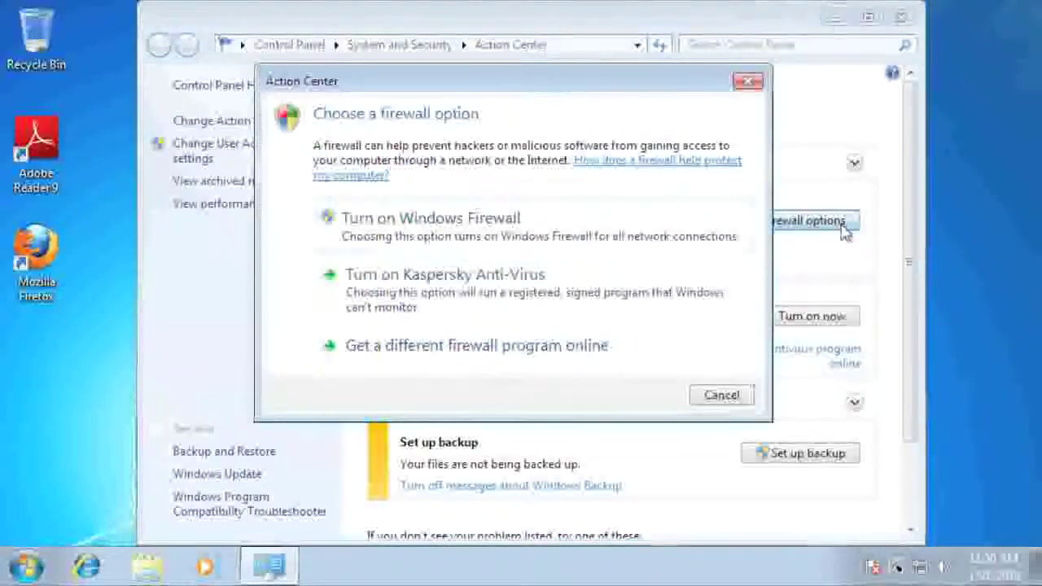
{"action": "left_click", "coordinate": [470, 231]}
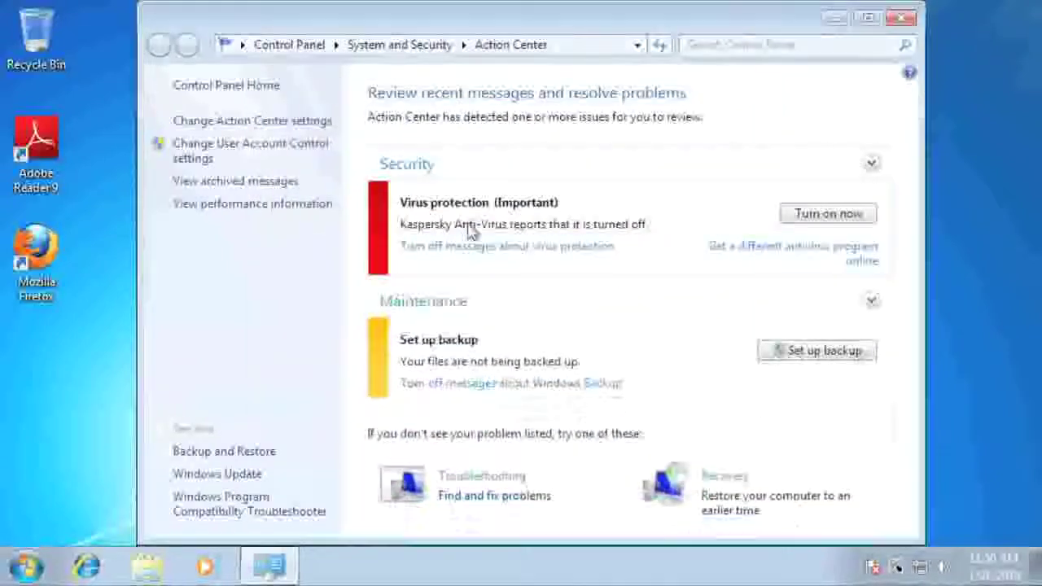
{"action": "left_click", "coordinate": [820, 221]}
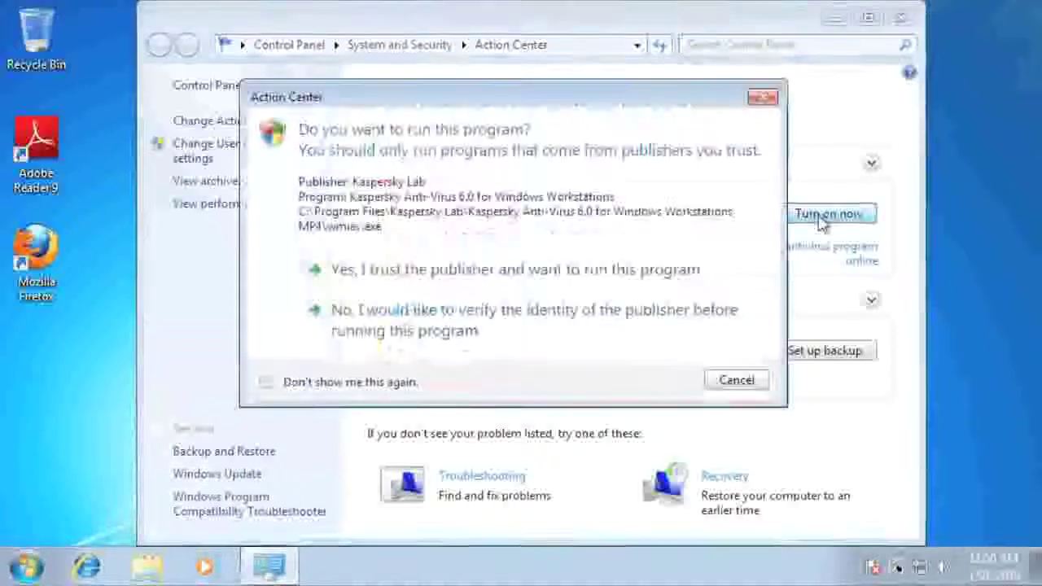
{"action": "left_click", "coordinate": [487, 277]}
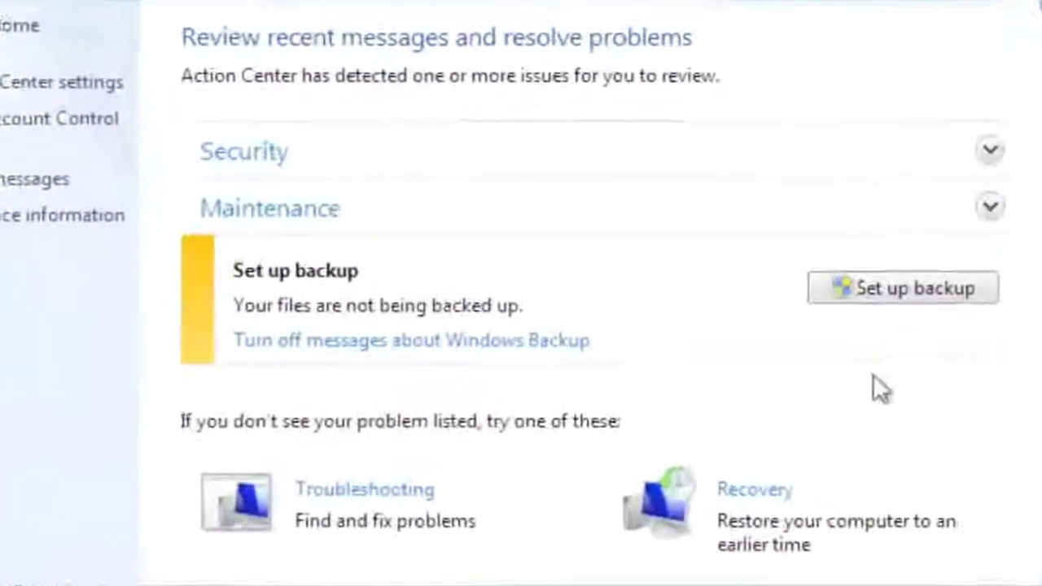
Step: Turn off messages about Windows Backup and re-enable them in the Action Center settings
{"action": "left_click", "coordinate": [437, 343]}
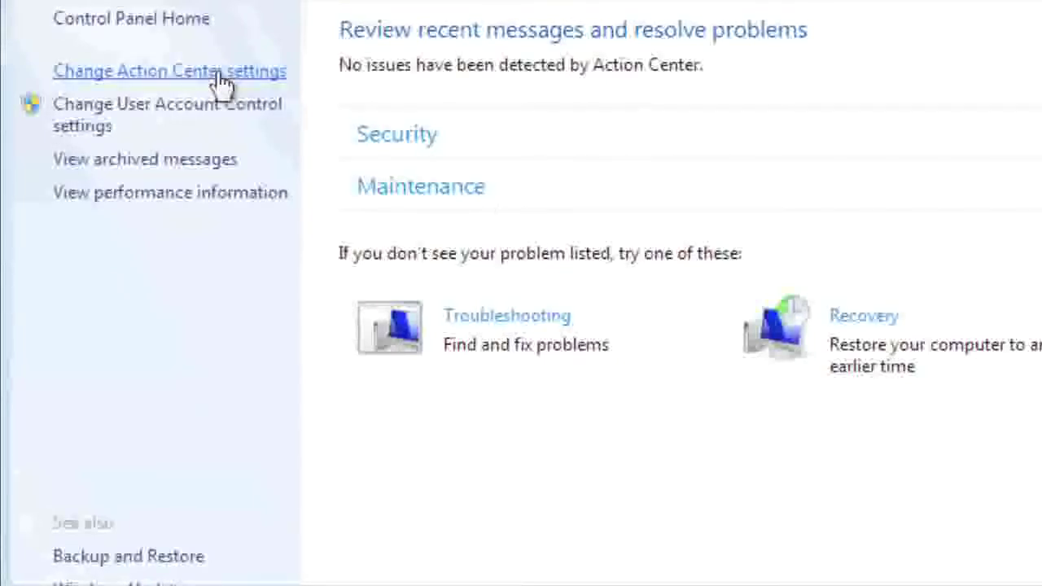
{"action": "left_click", "coordinate": [221, 81]}
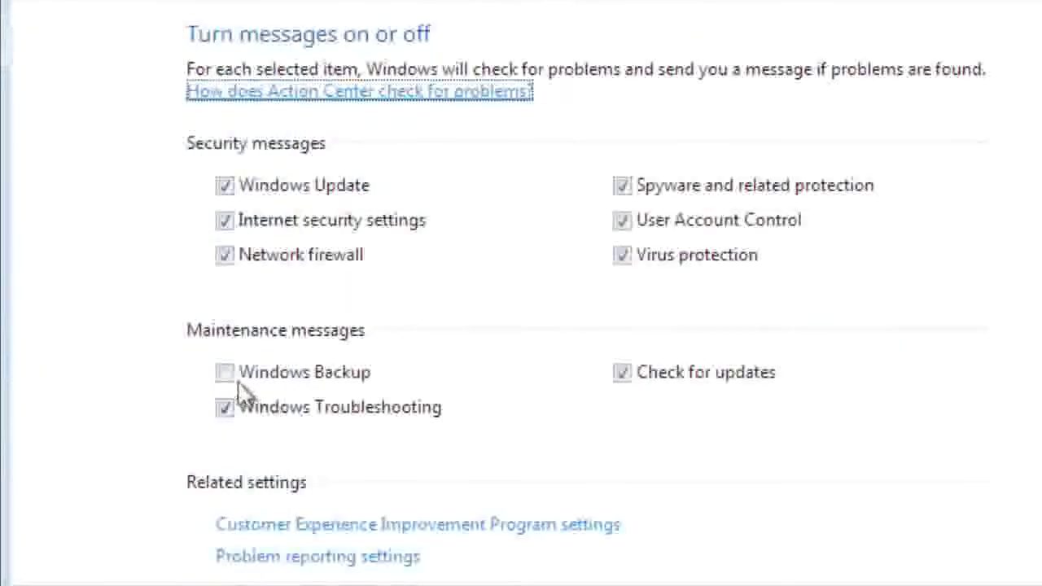
{"action": "left_click", "coordinate": [225, 374]}
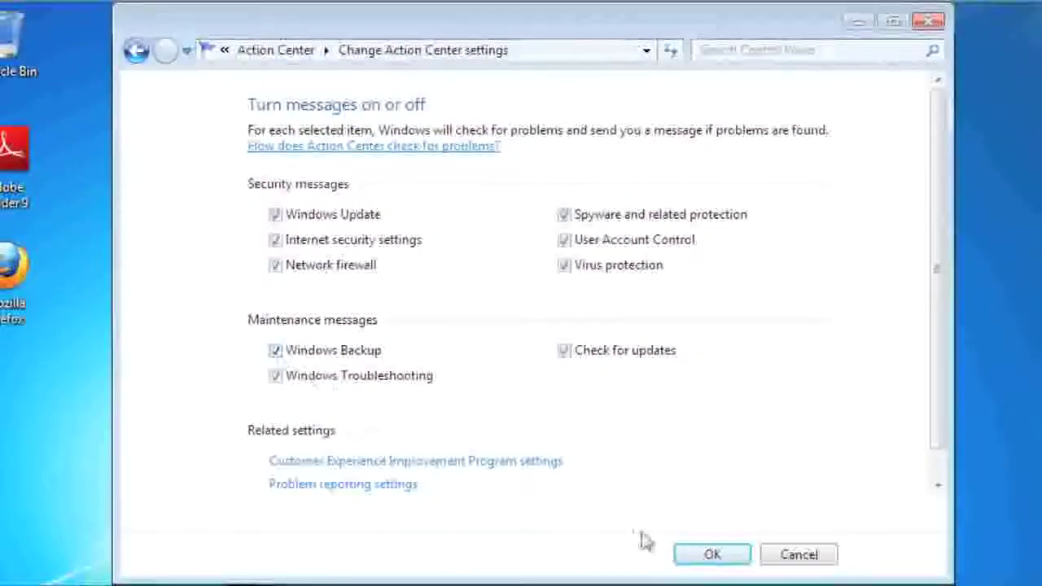
{"action": "left_click", "coordinate": [704, 557]}
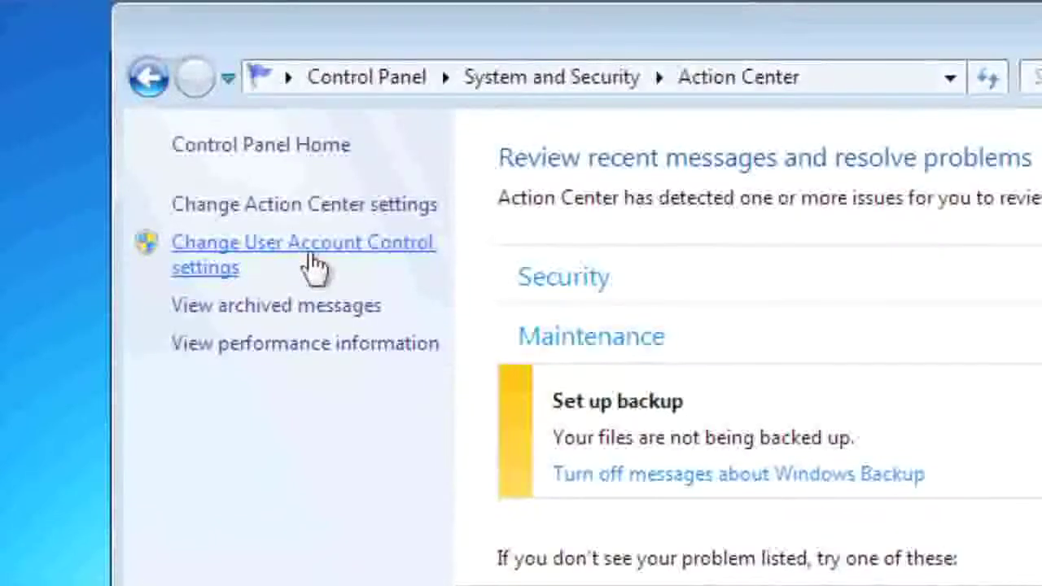
Step: Set the User Account Control notification level to Always notify and allow the change to the computer
{"action": "left_click", "coordinate": [315, 265]}
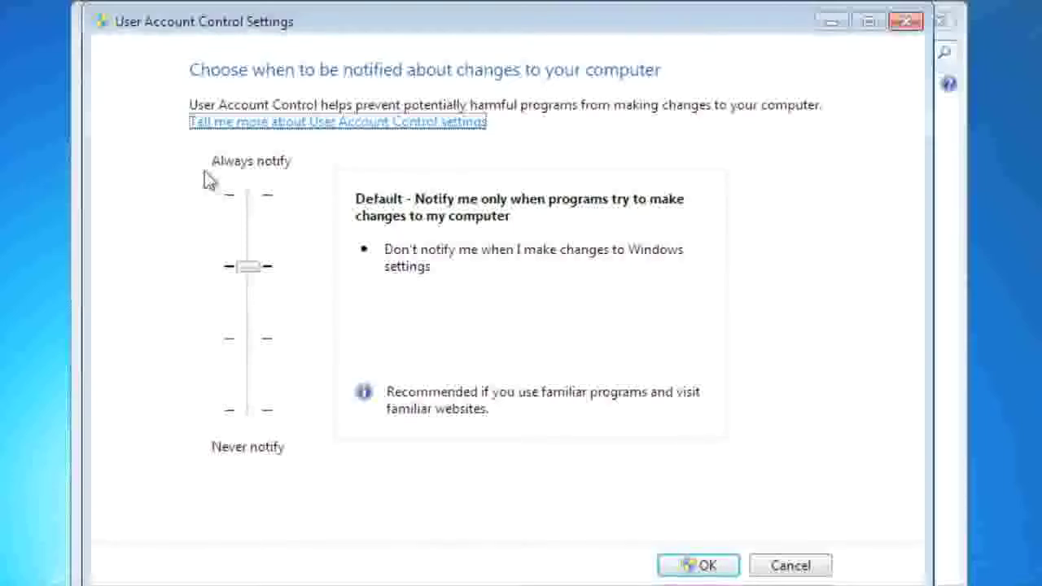
{"action": "left_click", "coordinate": [251, 271]}
{"action": "left_click", "coordinate": [252, 232]}
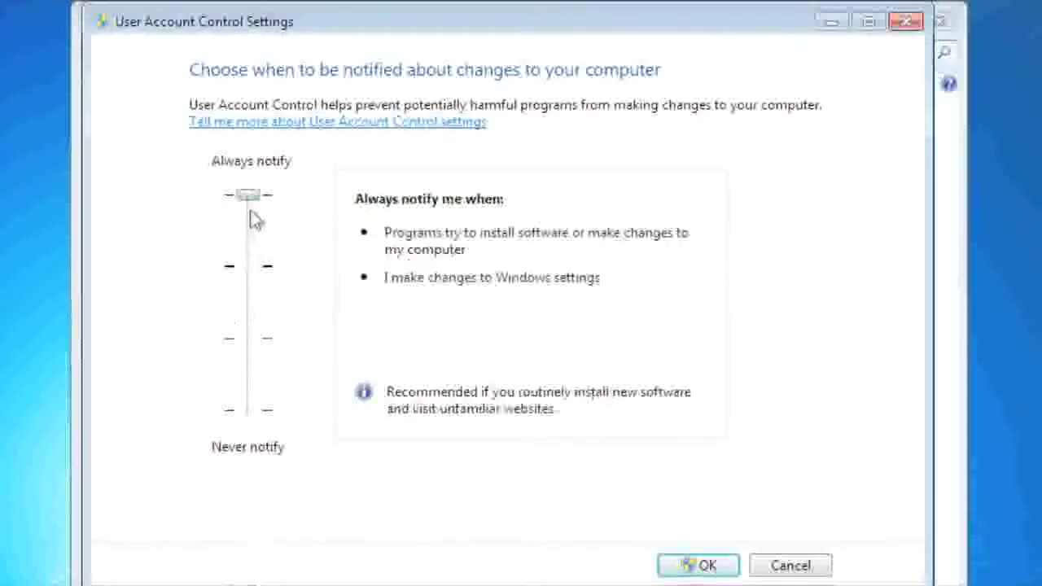
{"action": "left_click", "coordinate": [253, 238]}
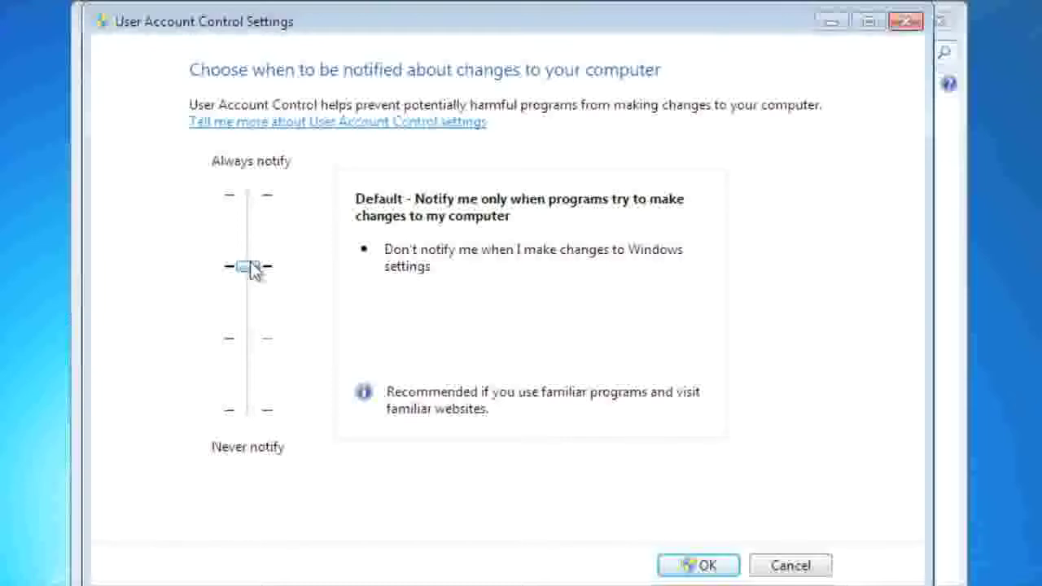
{"action": "left_click_drag", "start_coordinate": [250, 268], "coordinate": [251, 199]}
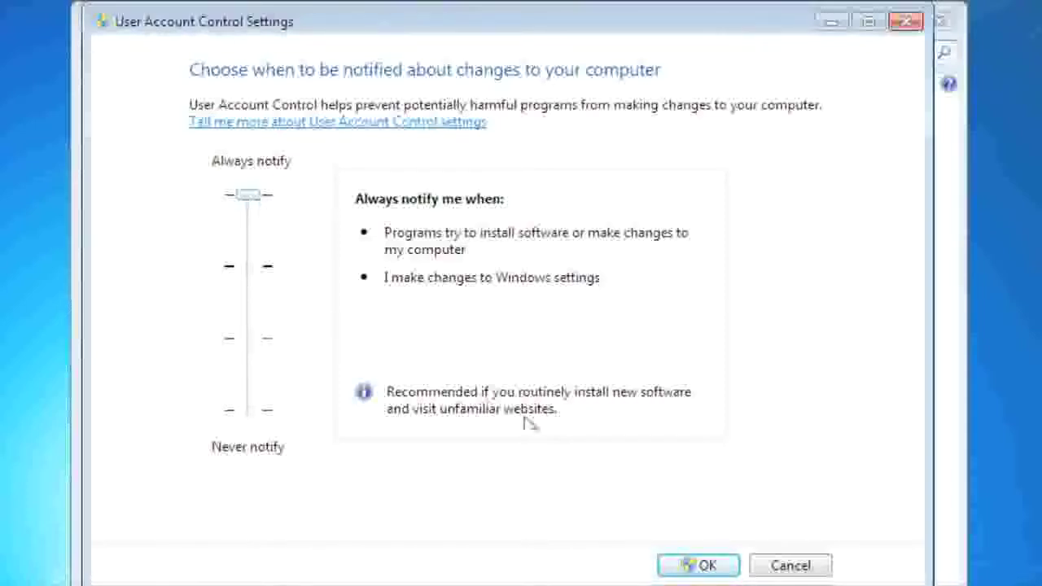
{"action": "left_click", "coordinate": [705, 567]}
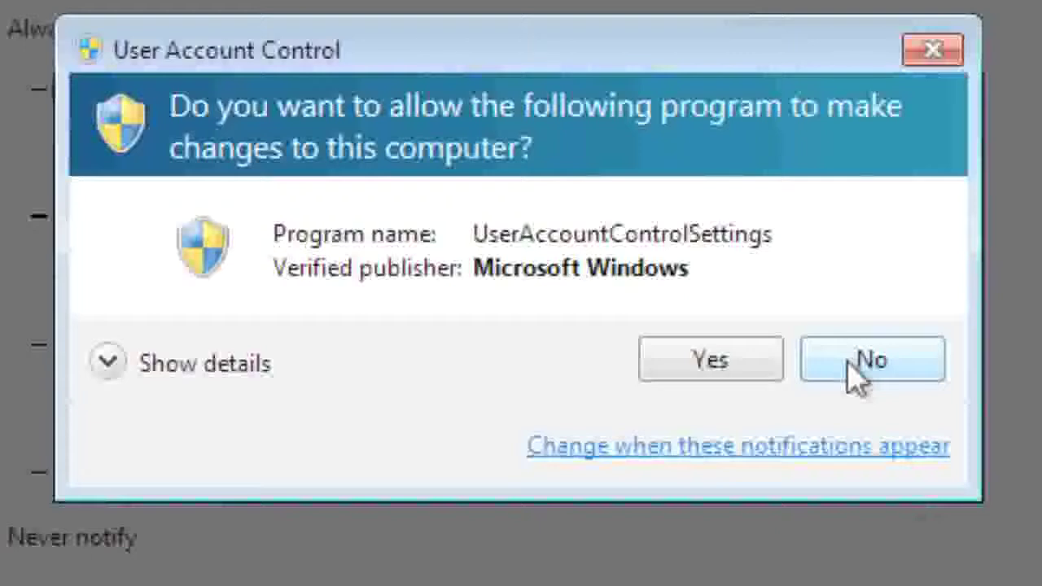
{"action": "left_click", "coordinate": [743, 366]}
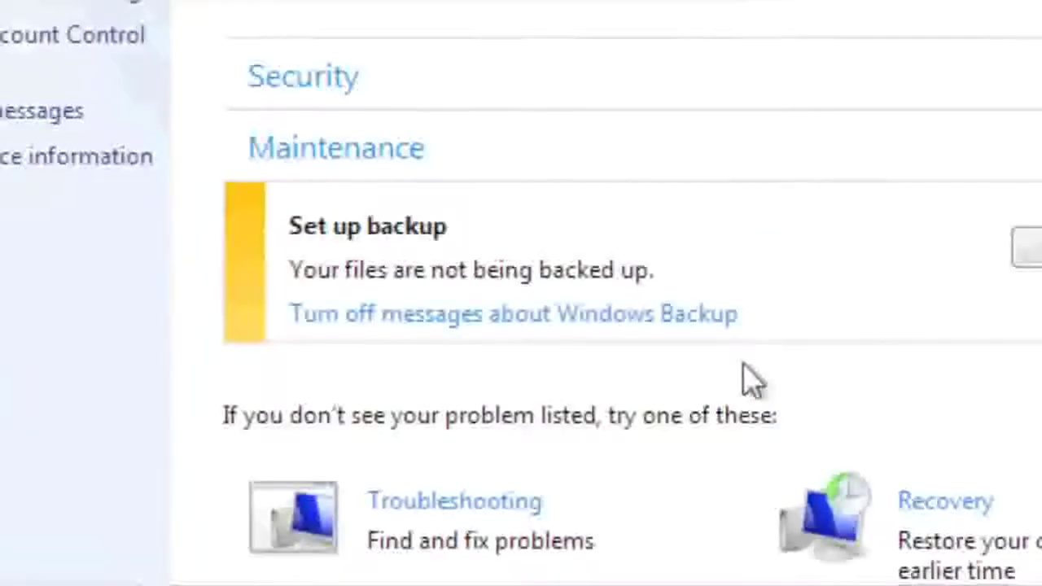